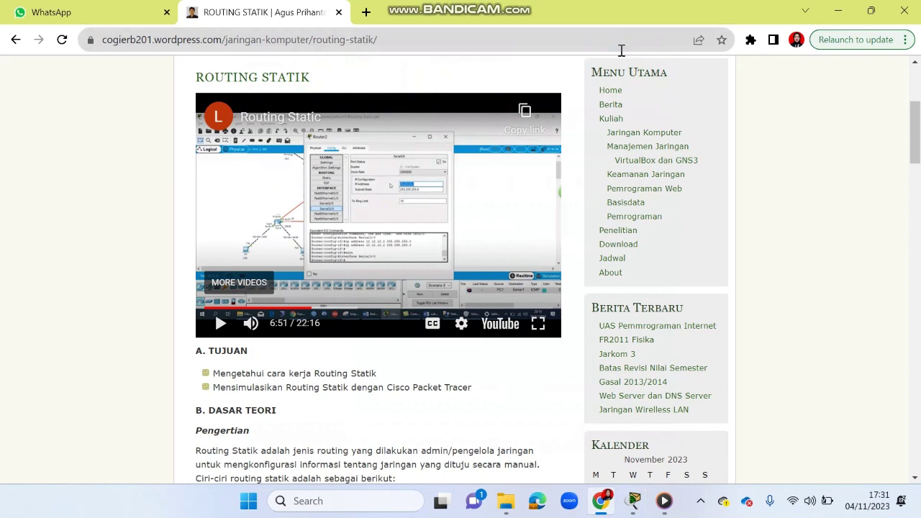
Step: Read the static routing tutorial from the objectives and theory sections down to the experiment's network topology diagram
scroll(456, 370, down, 3)
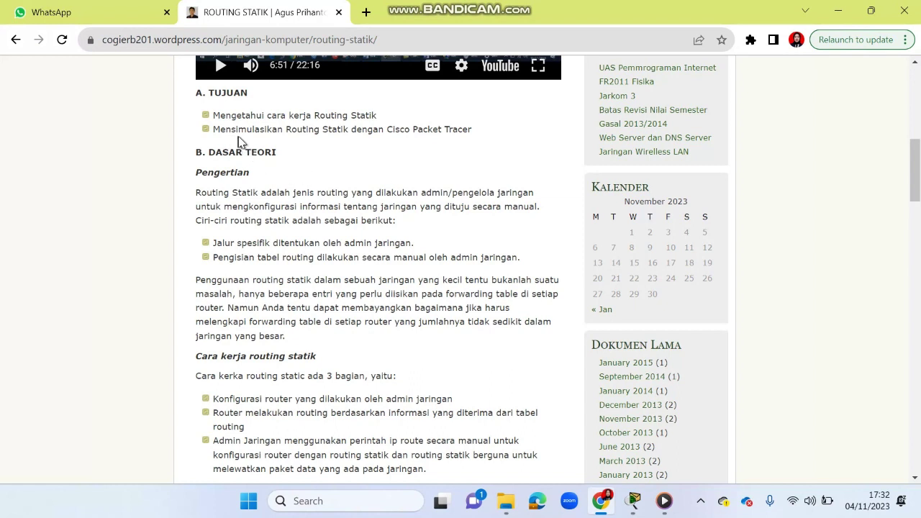
scroll(416, 234, down, 5)
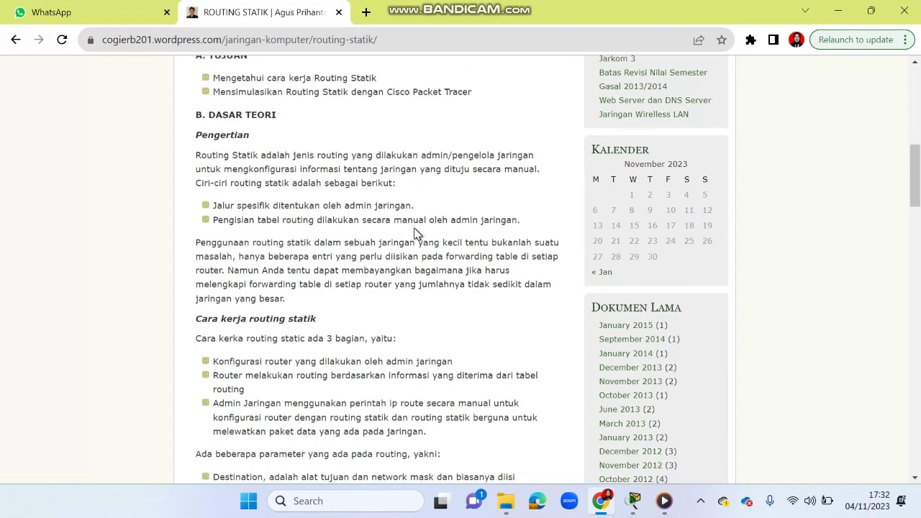
scroll(416, 234, down, 5)
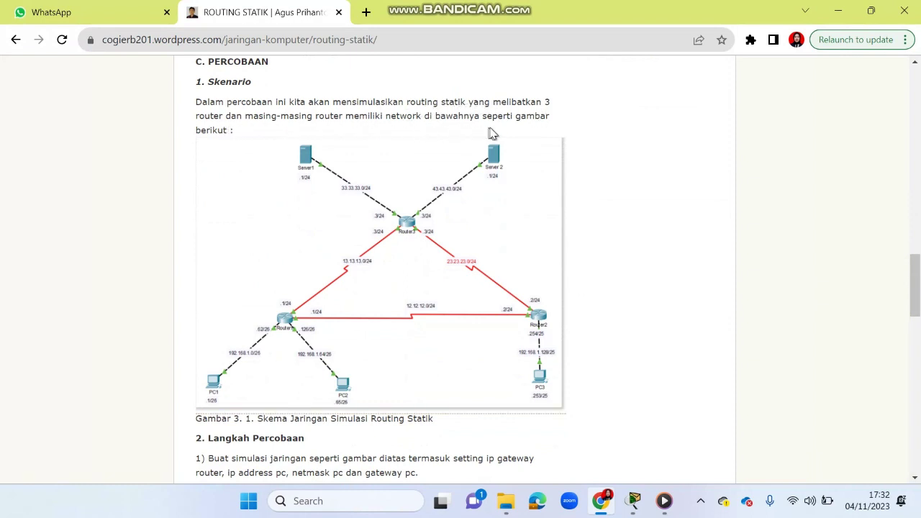
scroll(417, 314, down, 1)
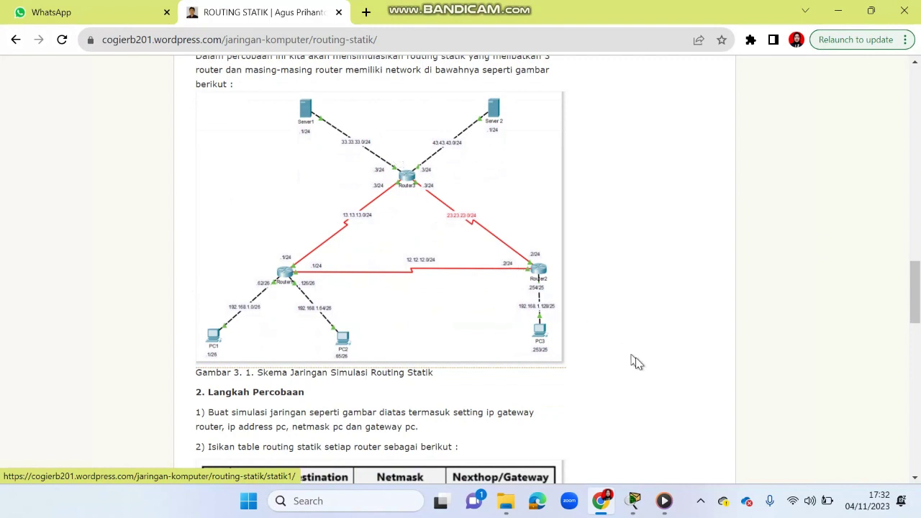
Step: Compare the tutorial's topology with the network in Cisco Packet Tracer, and return to the browser to read the experiment steps
mouse_move(636, 511)
click(627, 438)
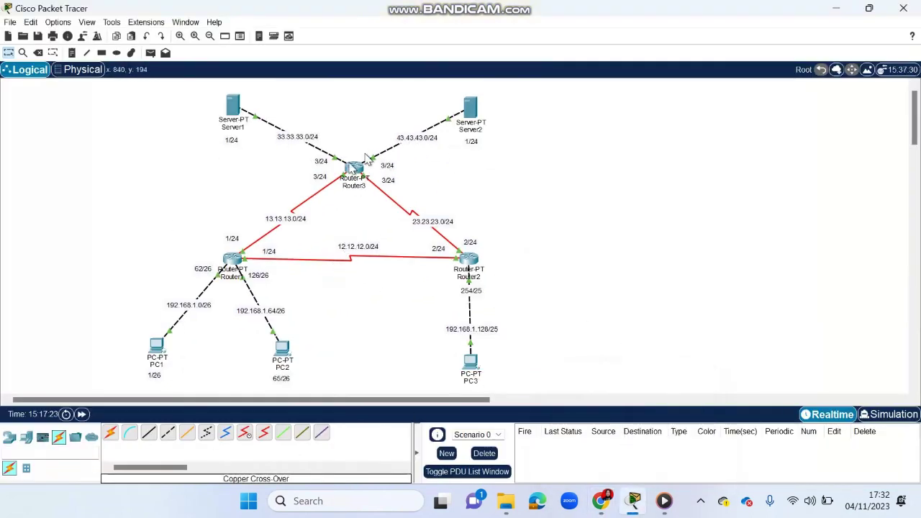
mouse_move(600, 503)
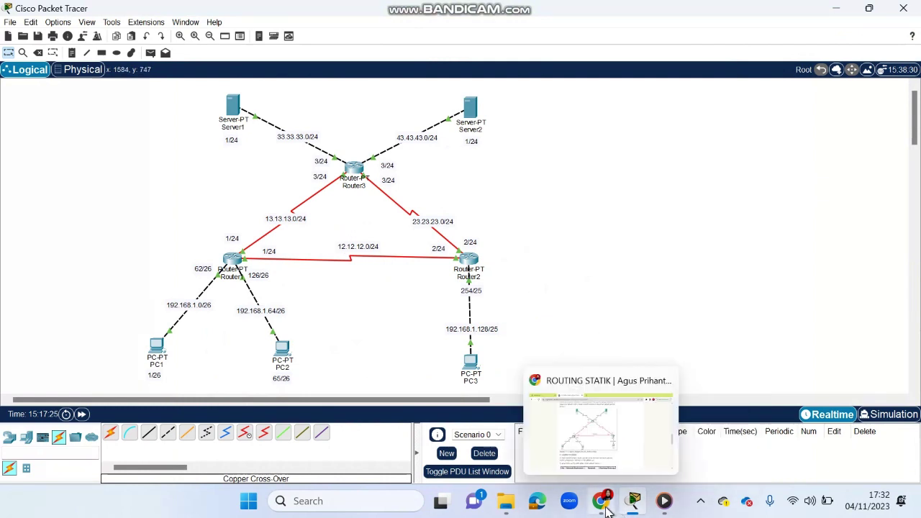
click(587, 425)
scroll(468, 361, down, 2)
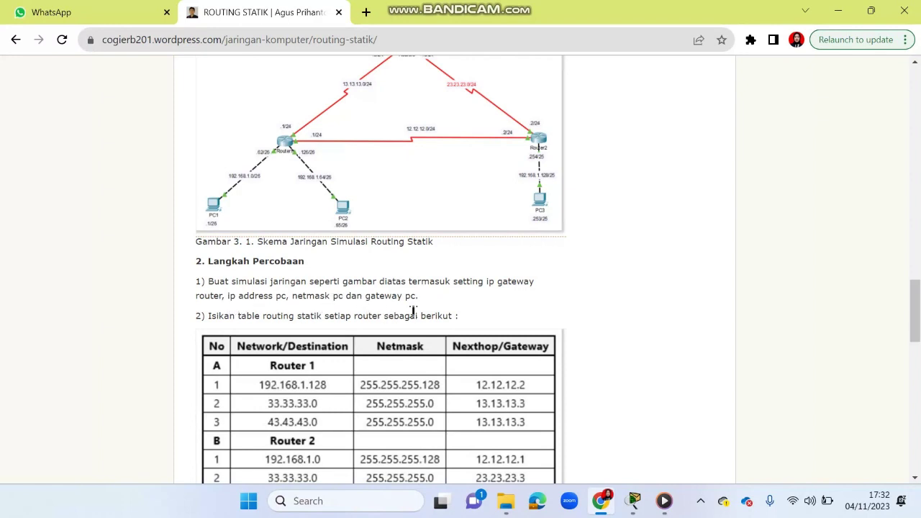
Step: Switch to Cisco Packet Tracer and review Router1's IP settings on FastEthernet0/0, FastEthernet1/0, Serial2/0 and Serial3/0
mouse_move(634, 501)
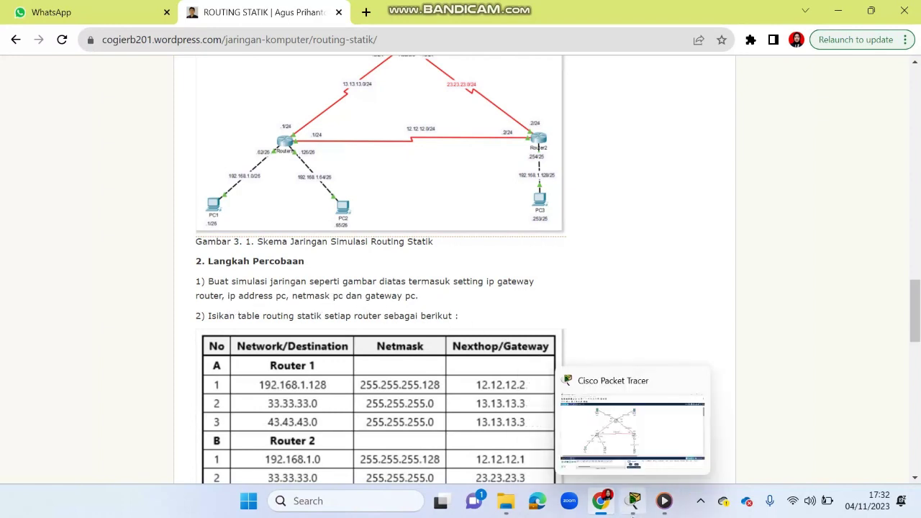
click(591, 437)
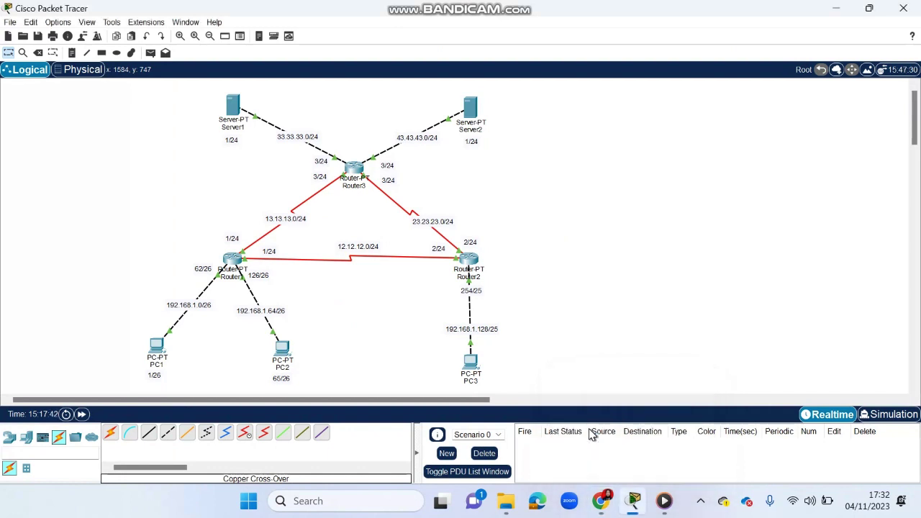
click(233, 259)
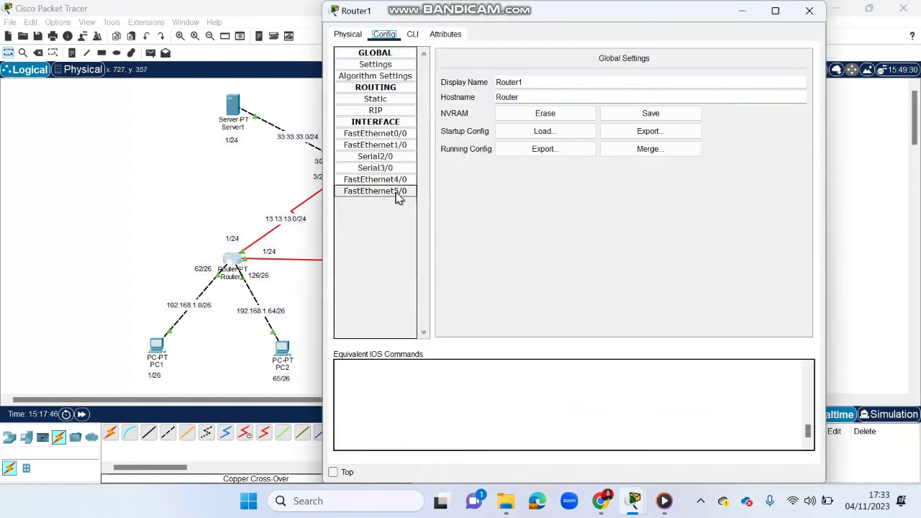
click(399, 135)
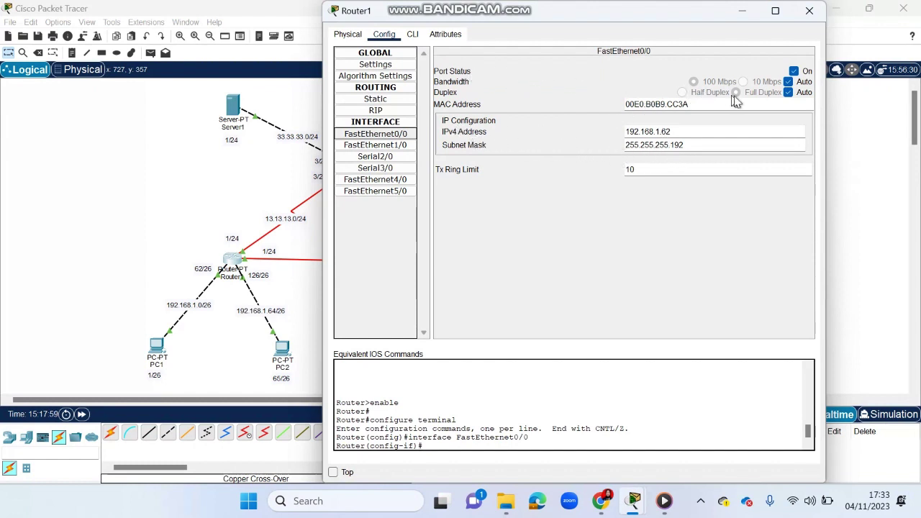
click(385, 148)
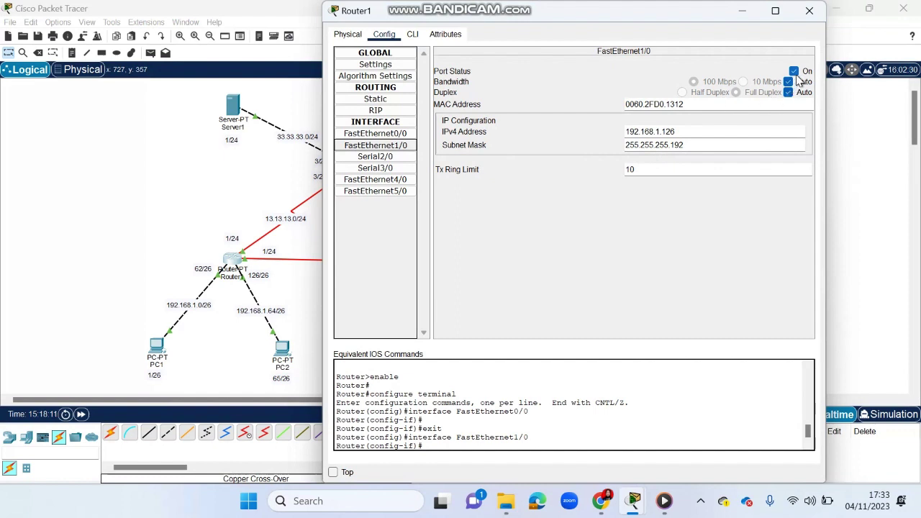
click(395, 161)
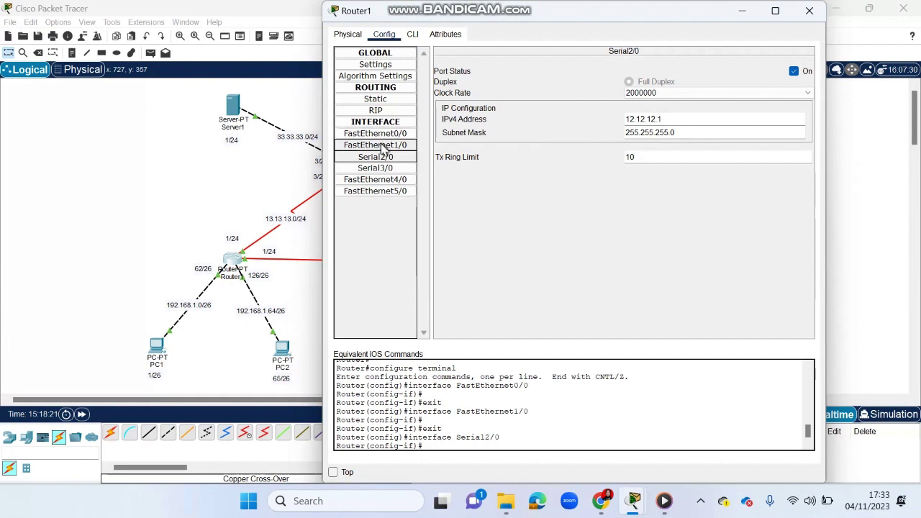
click(388, 168)
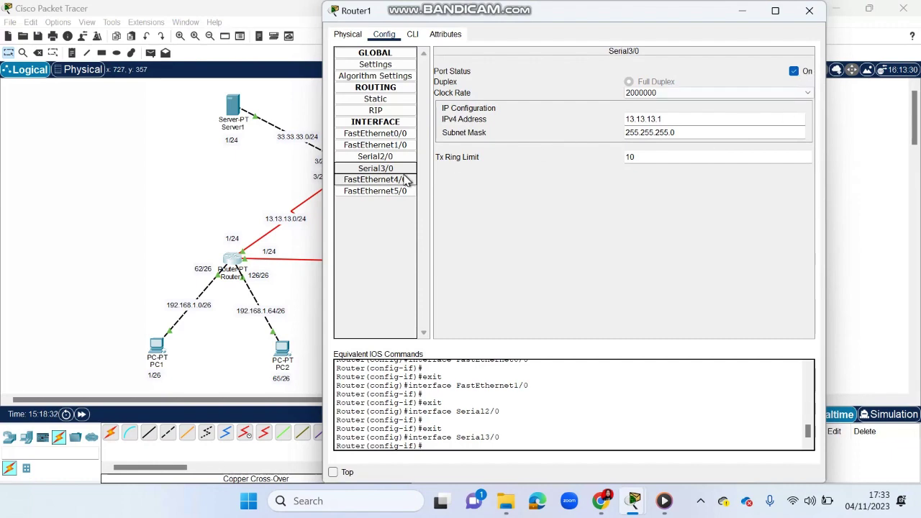
click(812, 11)
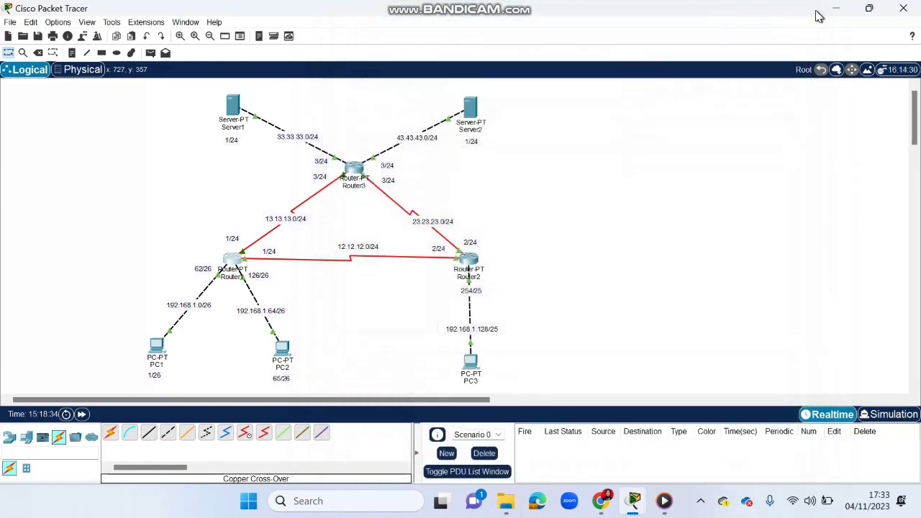
Step: Review Router2's port status and IP settings on FastEthernet0/0, FastEthernet1/0, Serial2/0 and Serial3/0
click(466, 262)
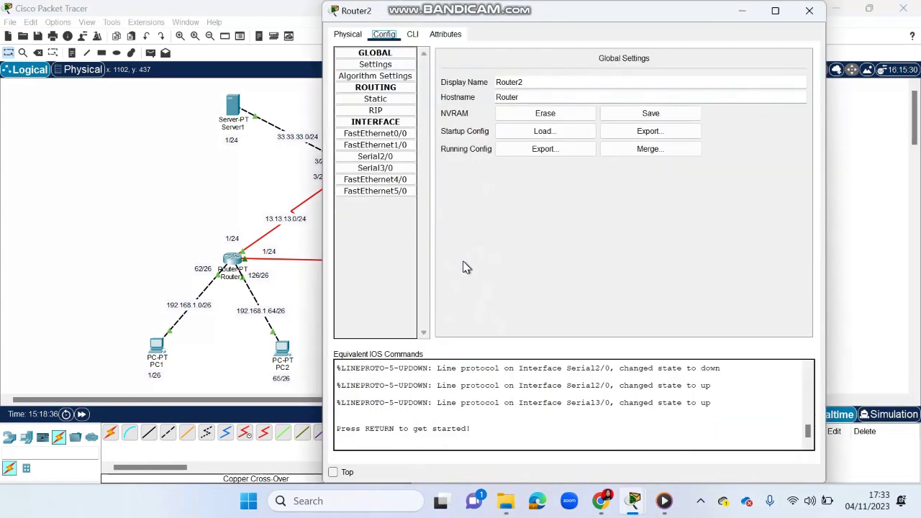
click(388, 137)
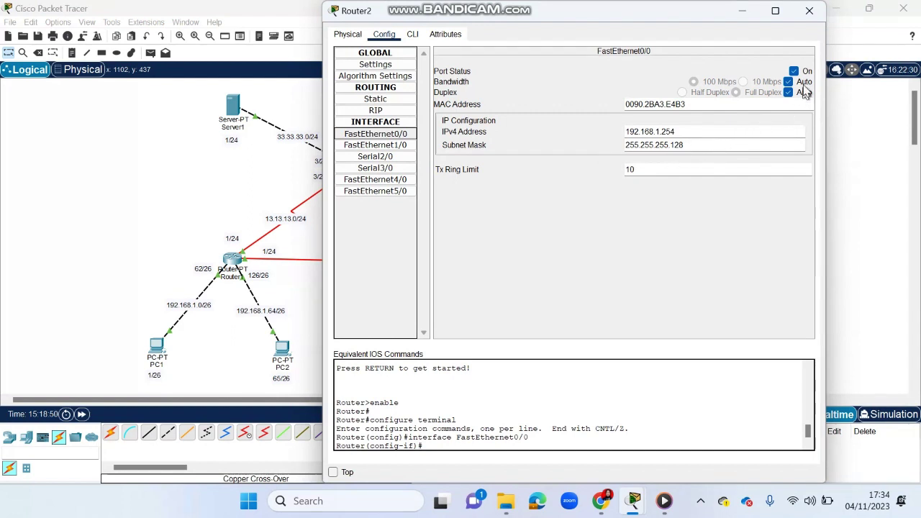
click(406, 147)
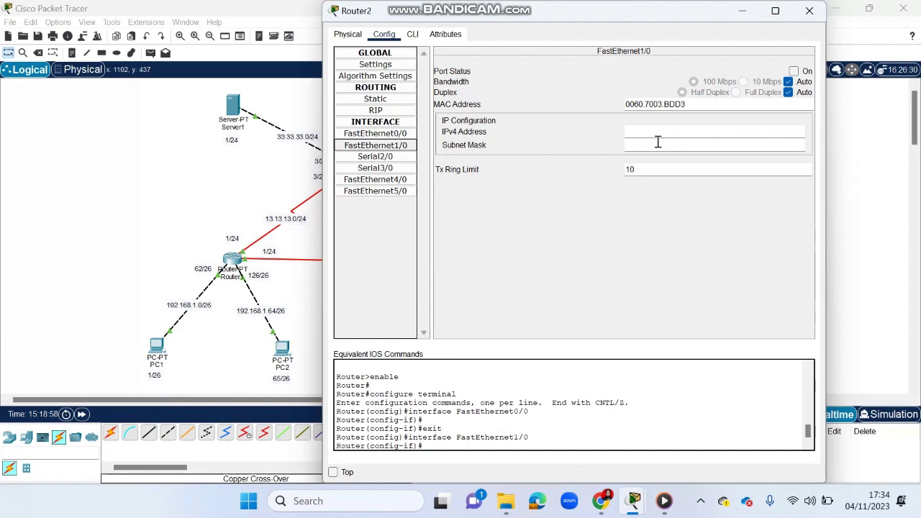
mouse_move(570, 20)
mouse_down()
mouse_move(606, 41)
mouse_move(752, 51)
mouse_move(702, 37)
mouse_move(580, 35)
mouse_up()
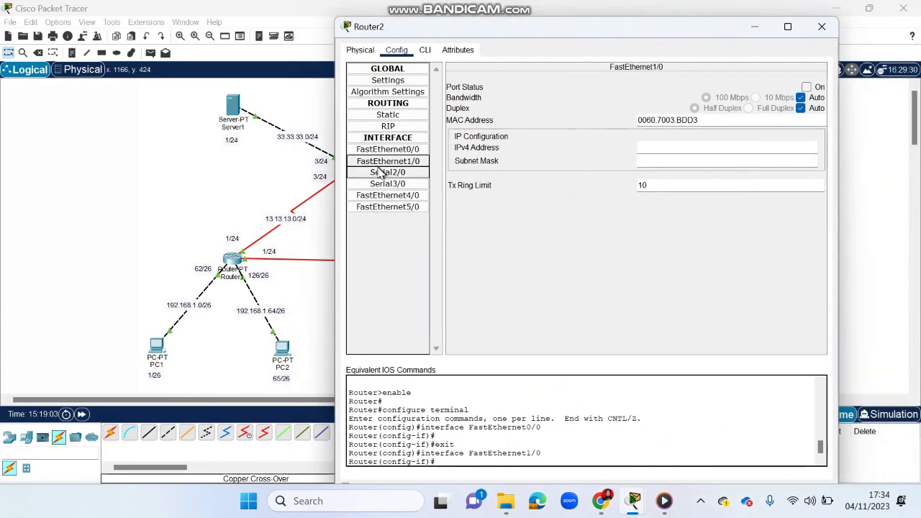
click(380, 173)
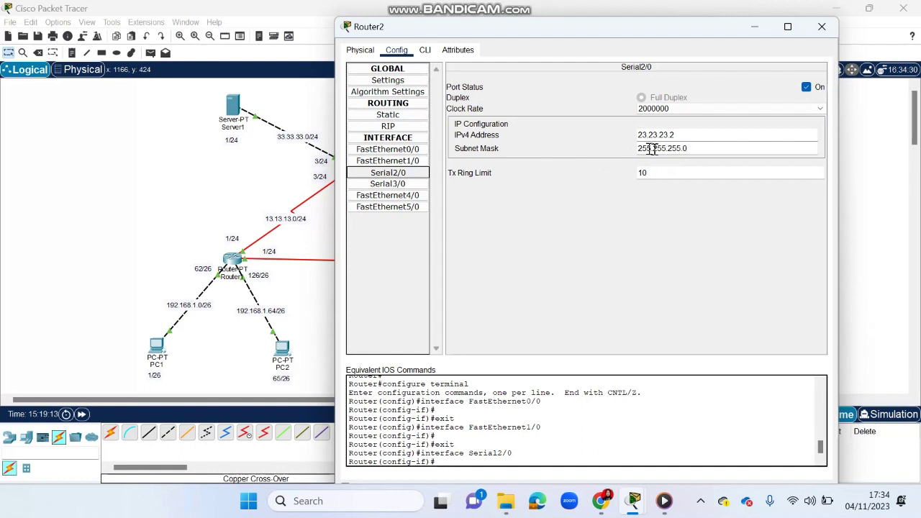
click(414, 185)
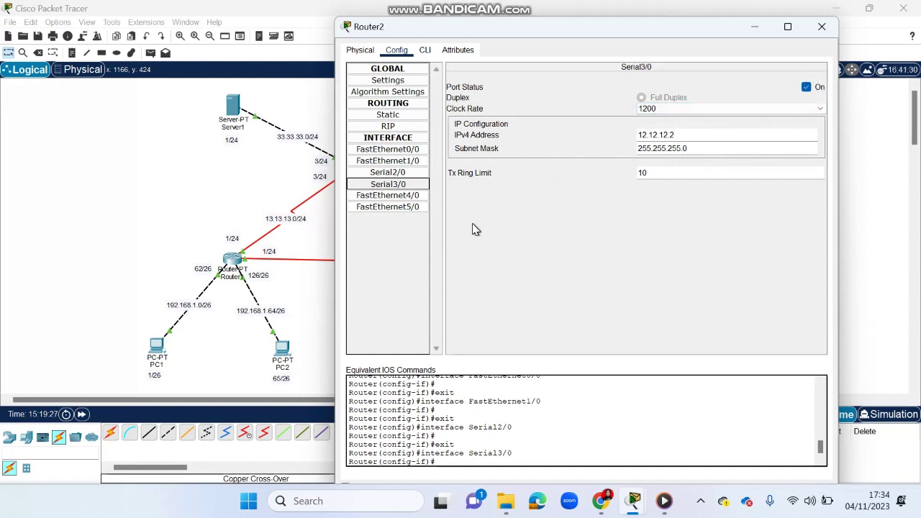
click(821, 27)
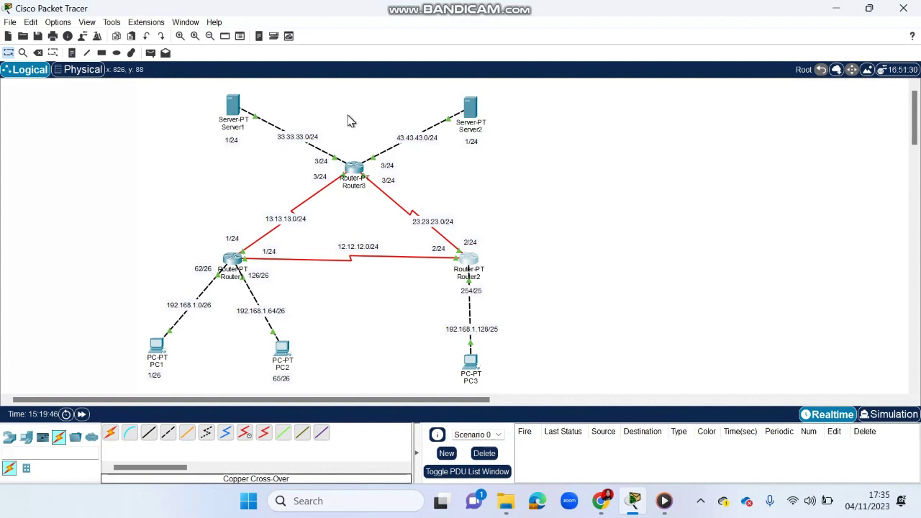
Step: Review Router3's port status and IP settings on both server-facing FastEthernet interfaces, Serial2/0 and Serial3/0
click(355, 167)
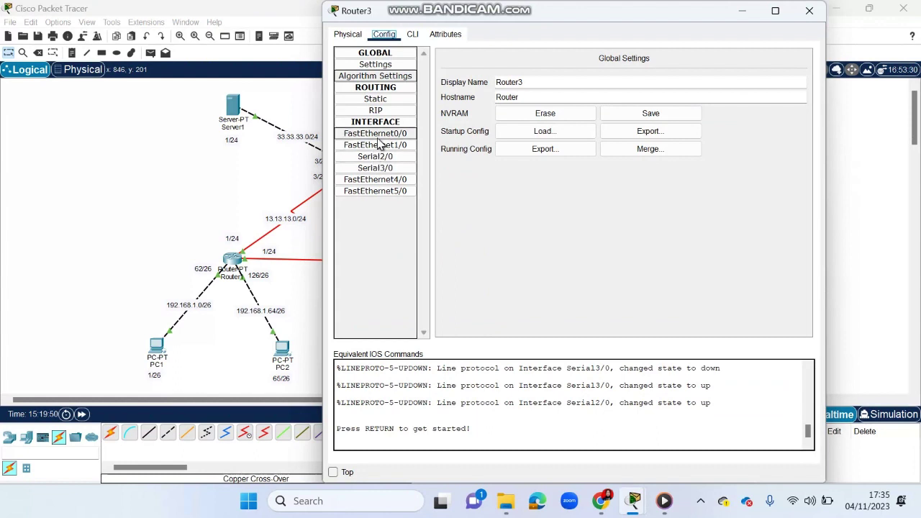
click(379, 136)
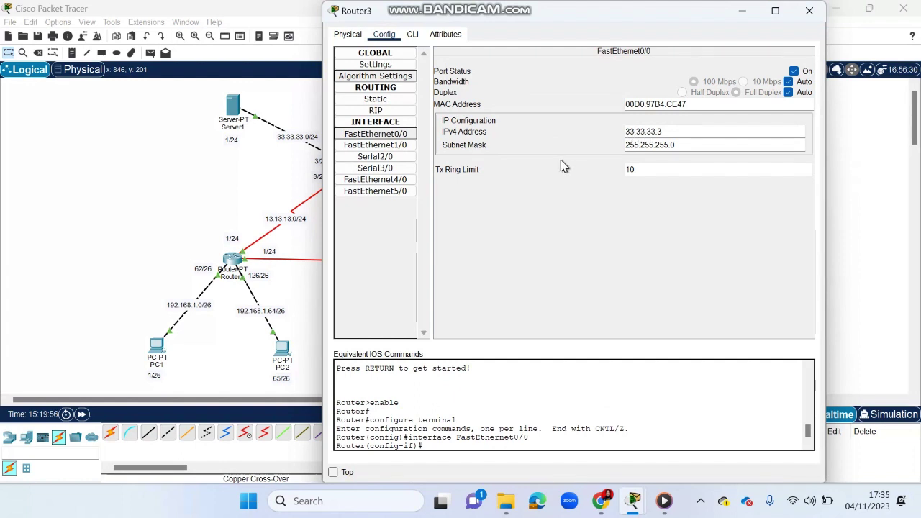
click(404, 148)
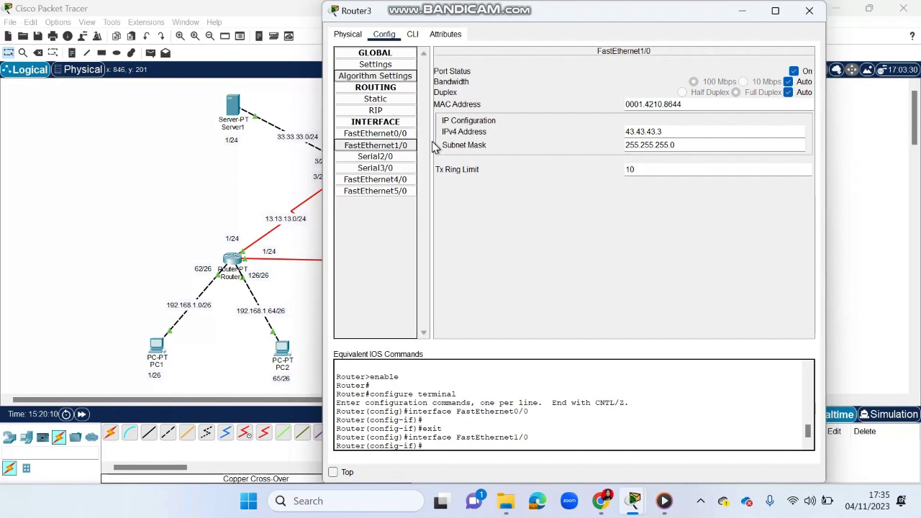
click(396, 156)
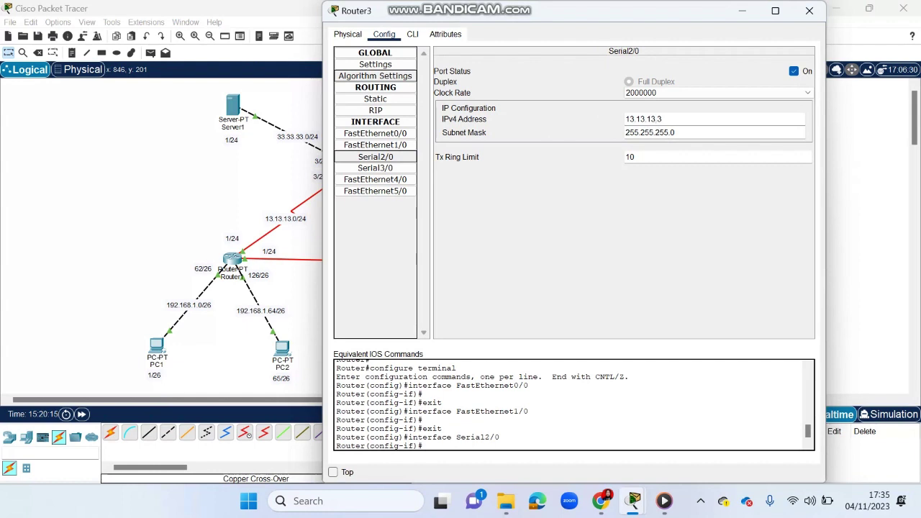
click(394, 174)
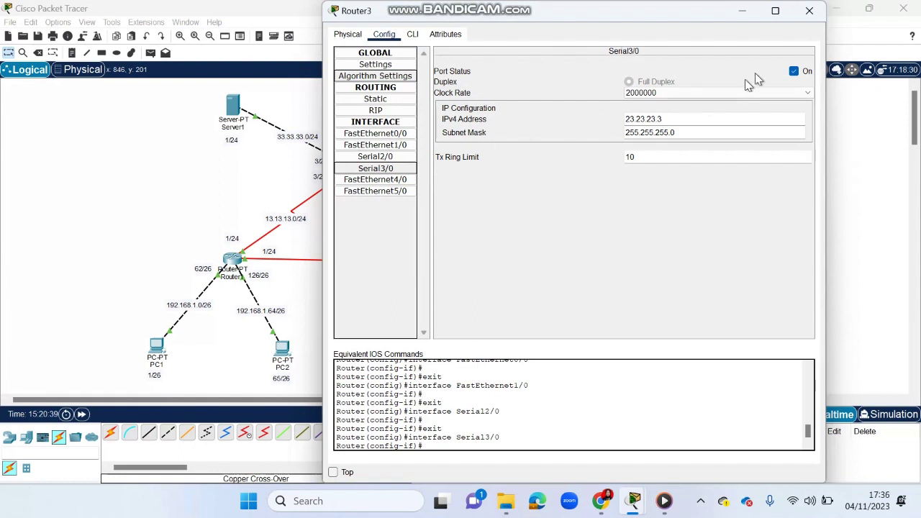
click(809, 10)
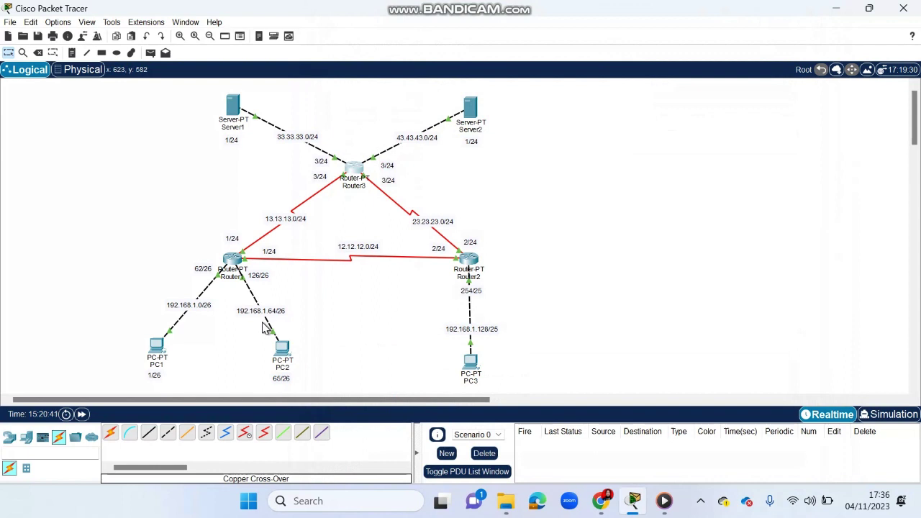
Step: Check PC1's static IP address, subnet mask and default gateway in its IP configuration
click(159, 348)
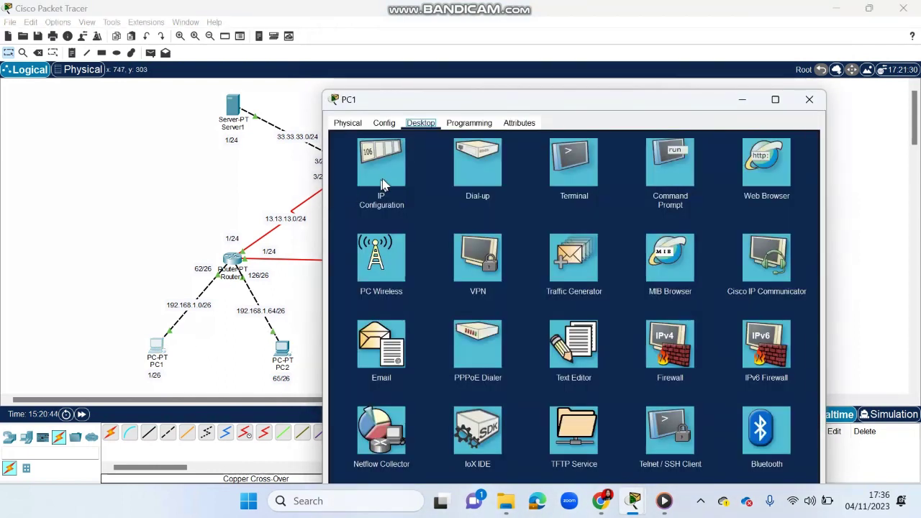
click(385, 176)
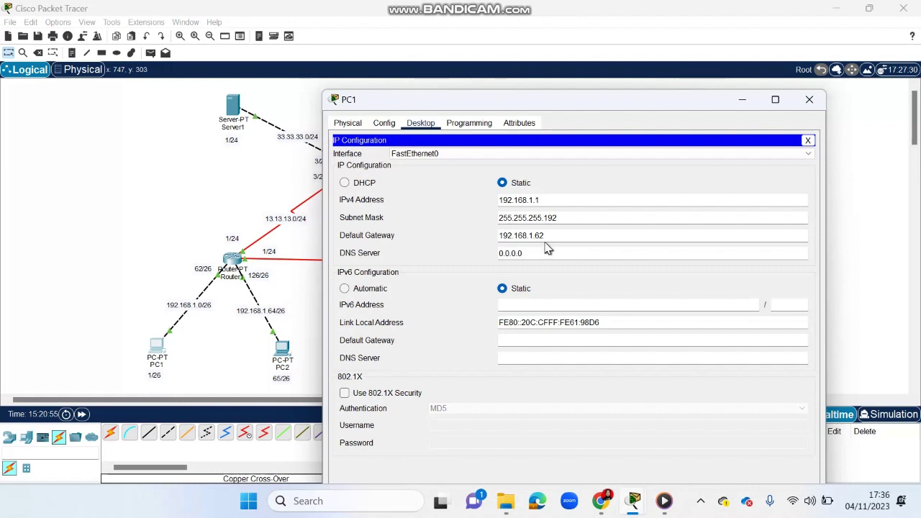
click(809, 100)
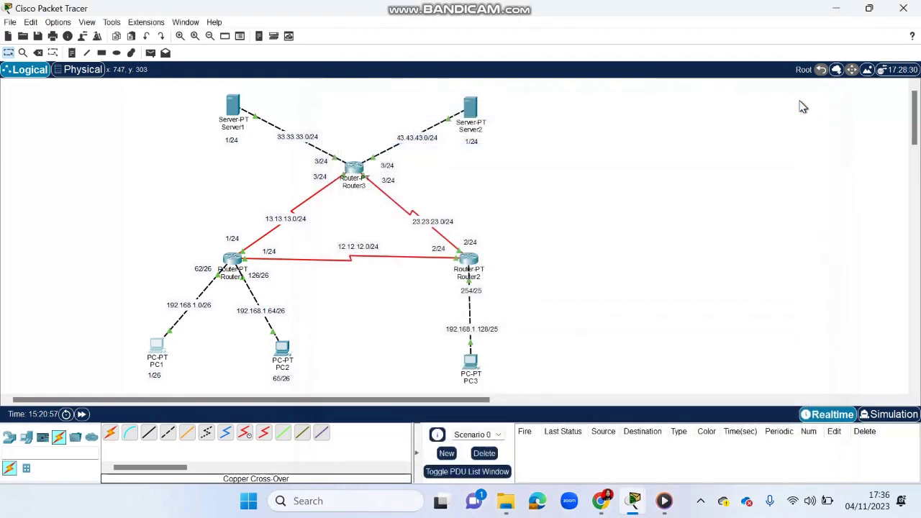
Step: Check PC2's static IP address, subnet mask and default gateway in its IP configuration
click(282, 350)
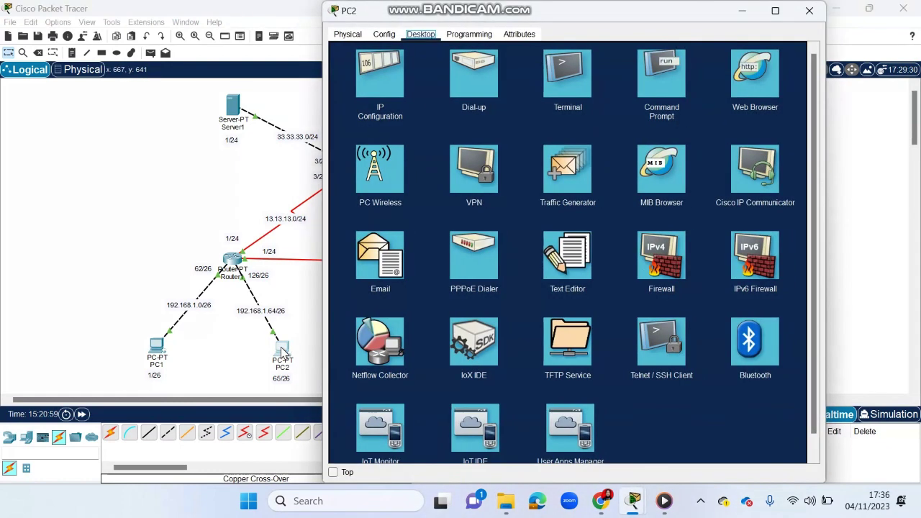
click(373, 85)
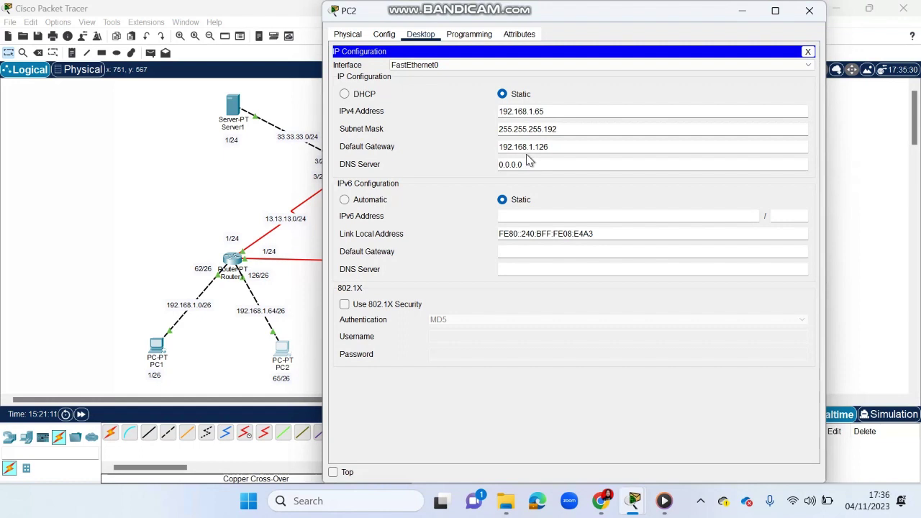
click(814, 11)
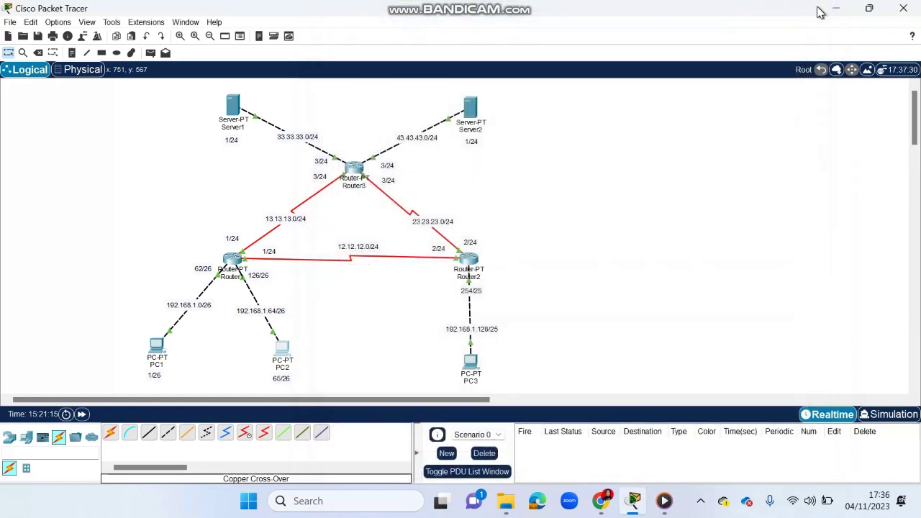
Step: Check PC3's static IP address, subnet mask and default gateway in its IP configuration
click(469, 371)
click(389, 71)
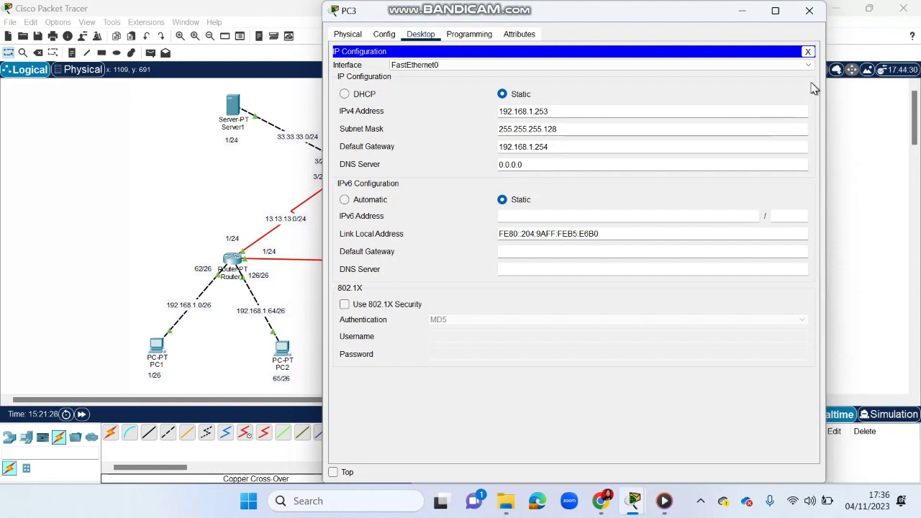
click(810, 11)
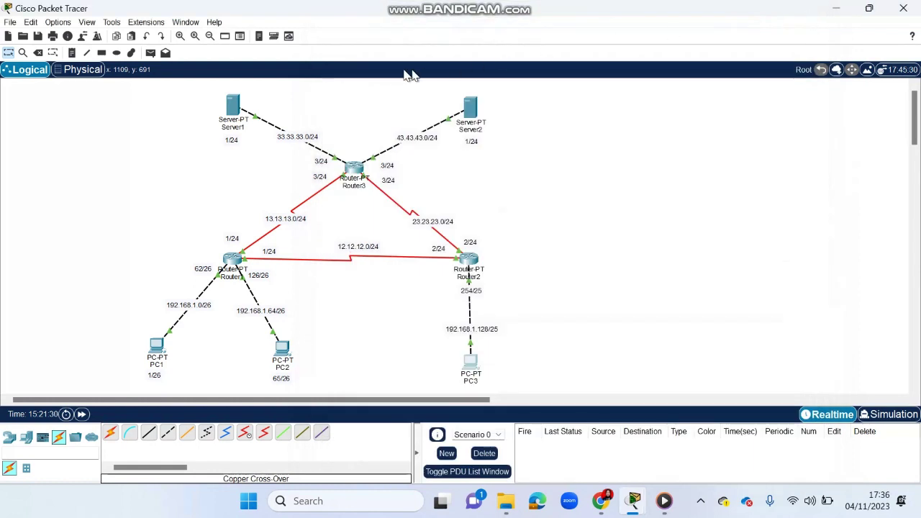
Step: Check the static IP address, subnet mask and default gateway of Server1 and Server2 in their IP configurations
click(230, 107)
click(367, 68)
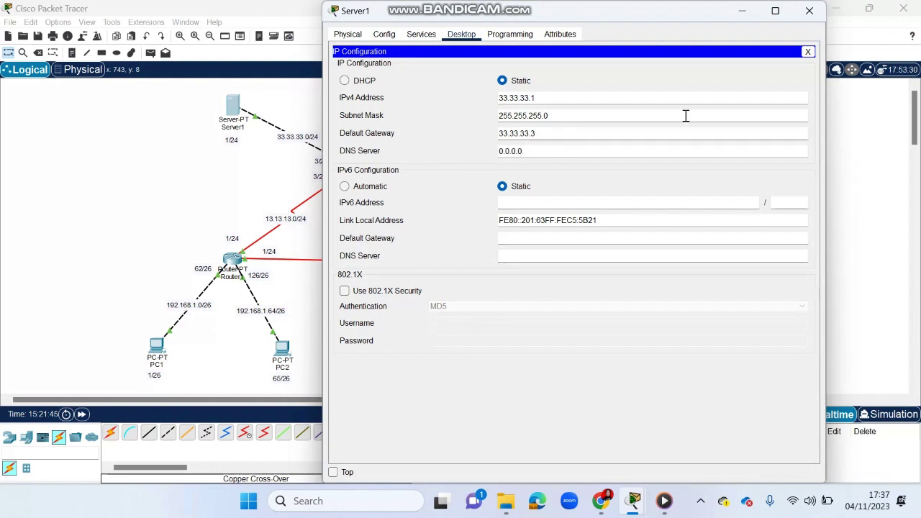
click(808, 10)
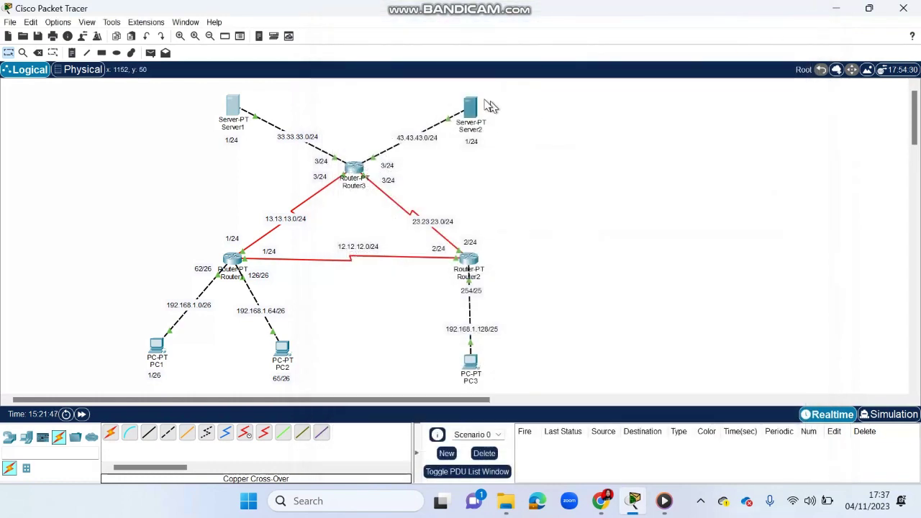
click(472, 108)
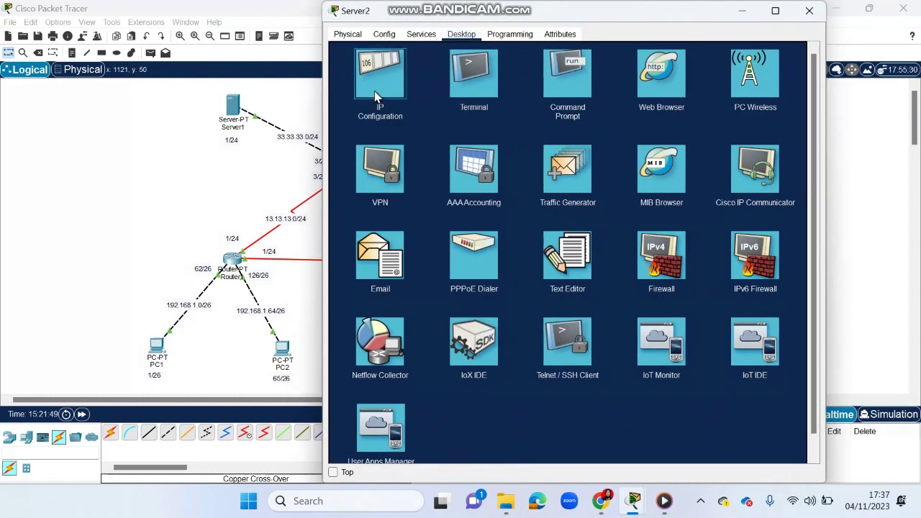
click(378, 92)
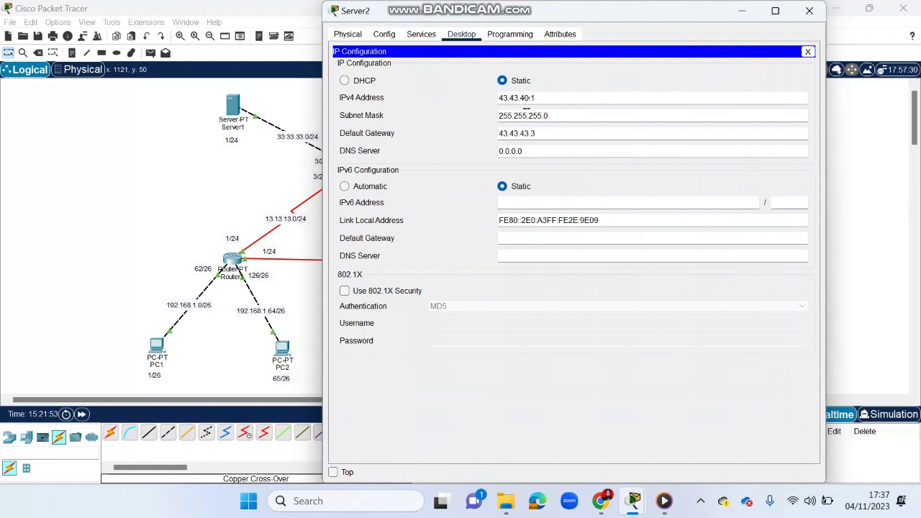
click(811, 15)
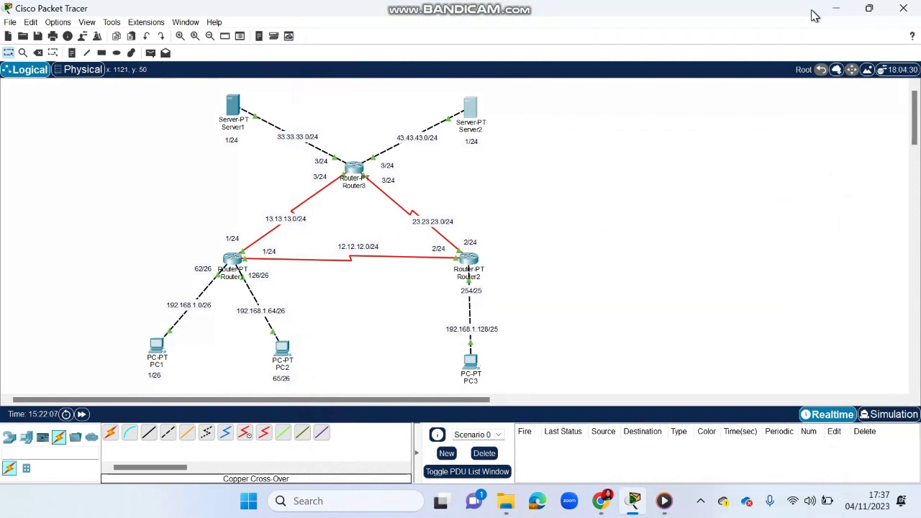
Step: Switch to the ROUTING STATIK tutorial in Chrome, review its static routing table for the three routers, and return to Cisco Packet Tracer
click(602, 508)
scroll(384, 268, down, 2)
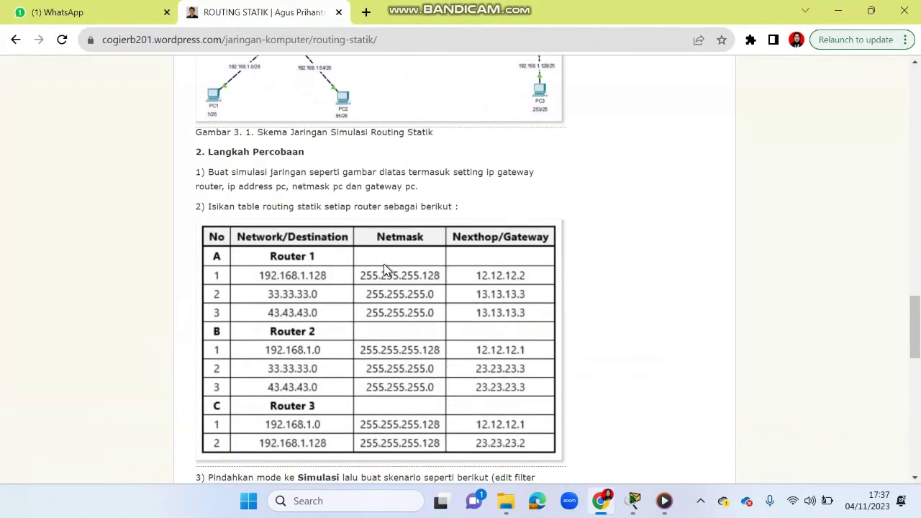
scroll(384, 269, down, 1)
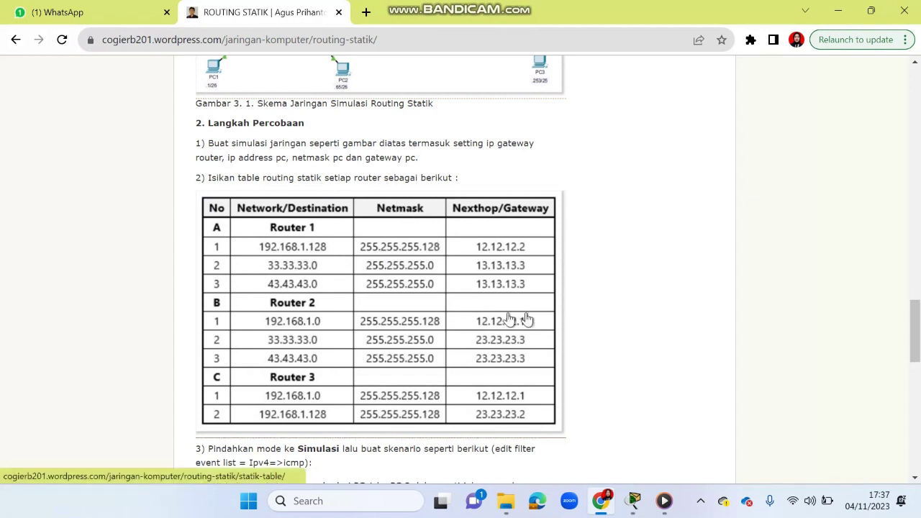
mouse_move(633, 502)
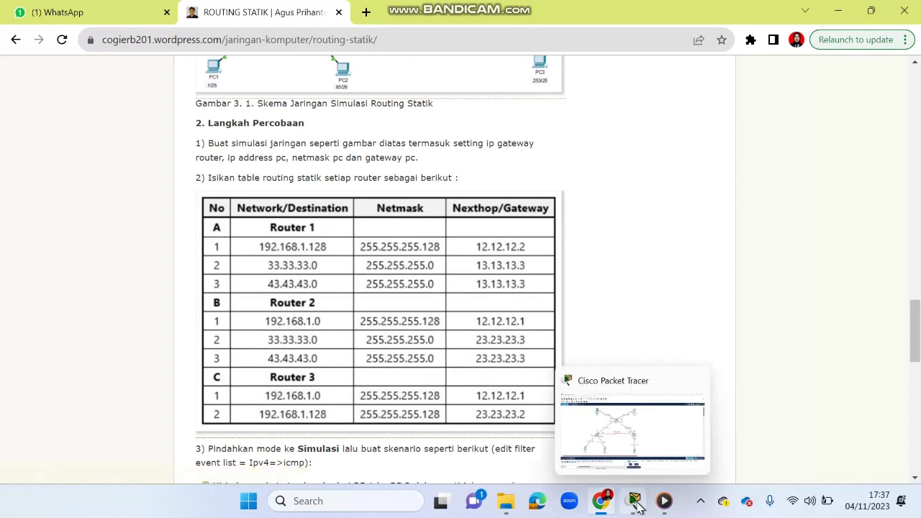
click(631, 435)
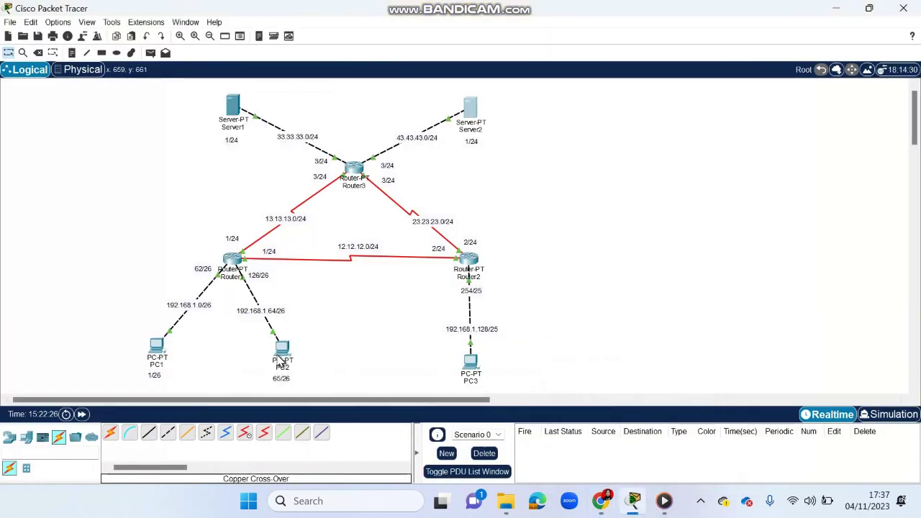
Step: Add a static route on Router1 to network 192.168.1.128, mask 255.255.255.128, with next hop 12.12.12.2
click(233, 259)
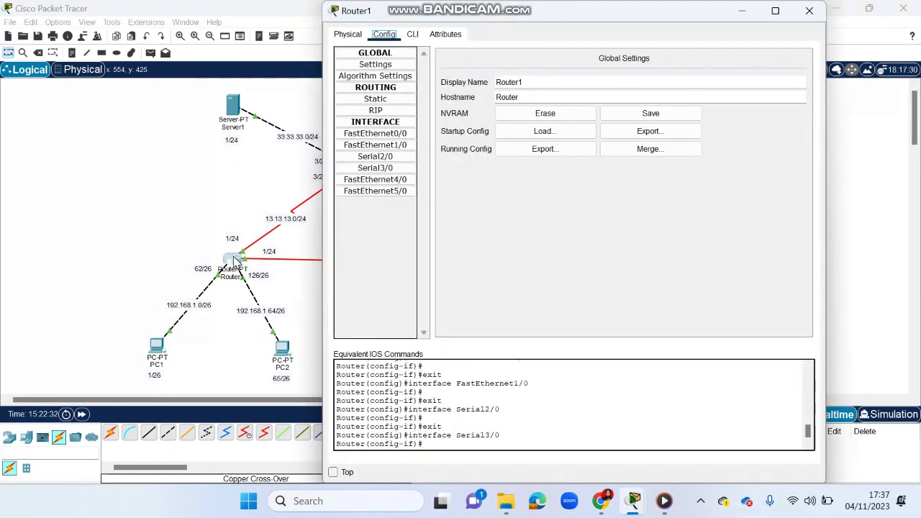
click(387, 102)
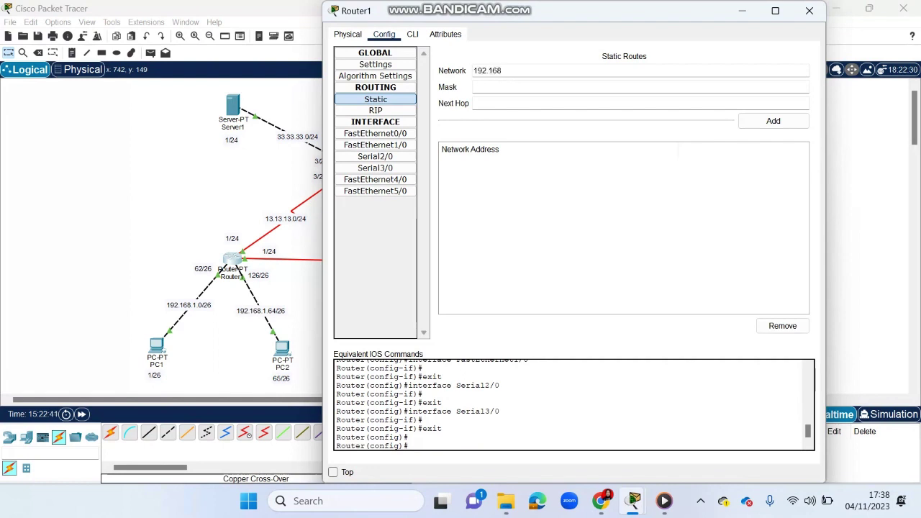
text(192.168.1.128)
click(517, 86)
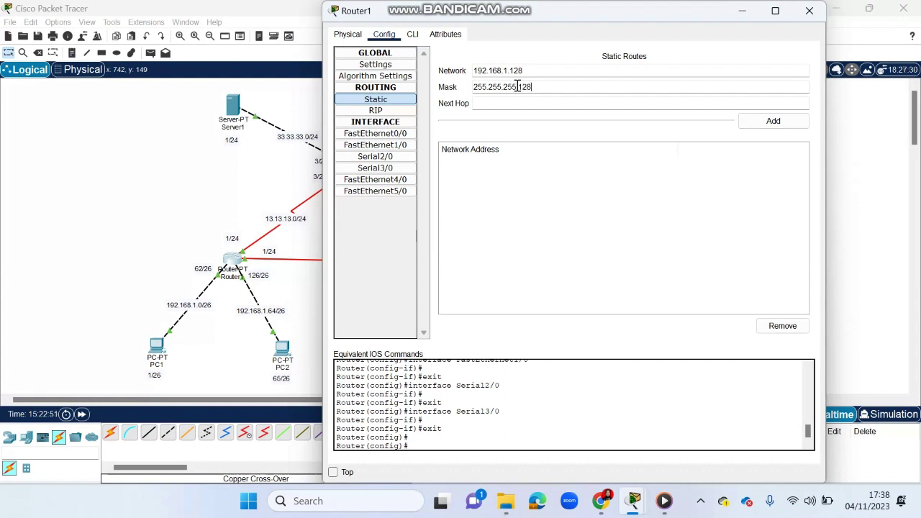
text(255.255.255.128)
key(Tab)
text(12.12.12.2)
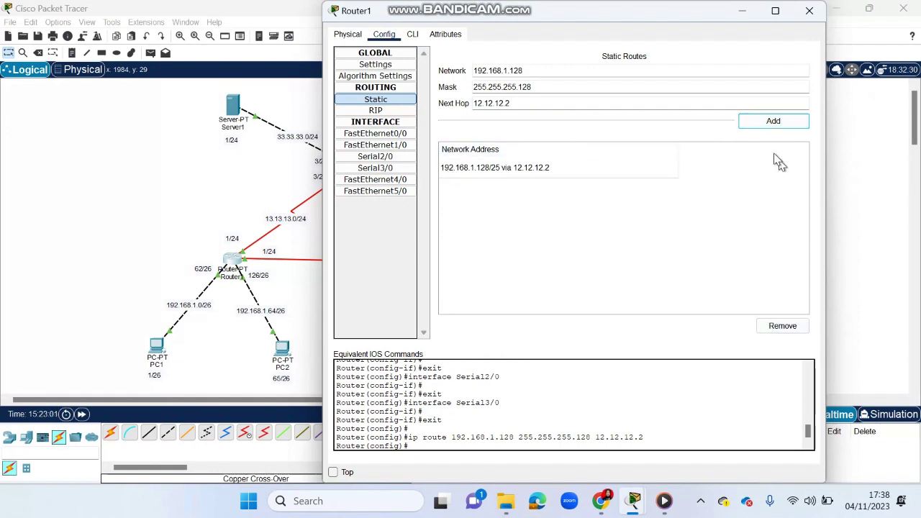
Step: Add a static route on Router1 to network 33.33.33.0, mask 255.255.255.0, with next hop 13.13.13.3
click(556, 67)
key(ctrl+a)
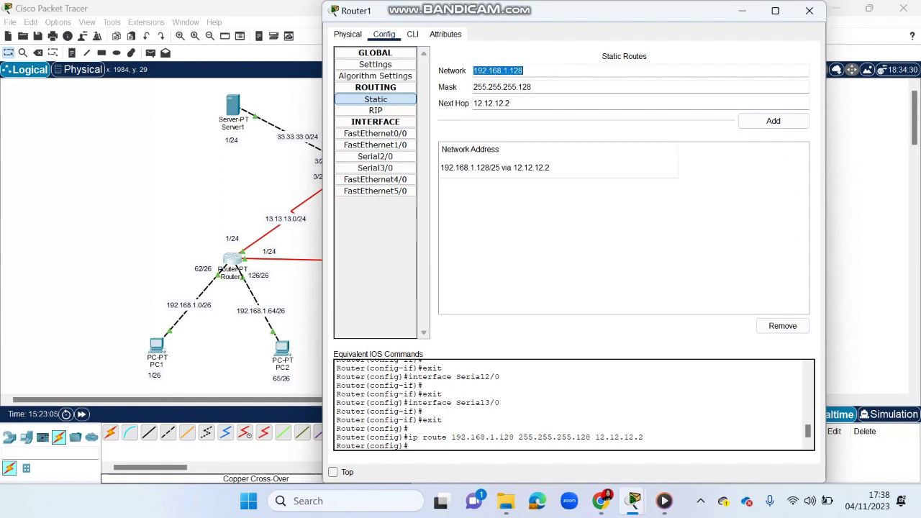
text(33.33.33.0)
click(554, 87)
key(BackSpace)
key(BackSpace)
key(BackSpace)
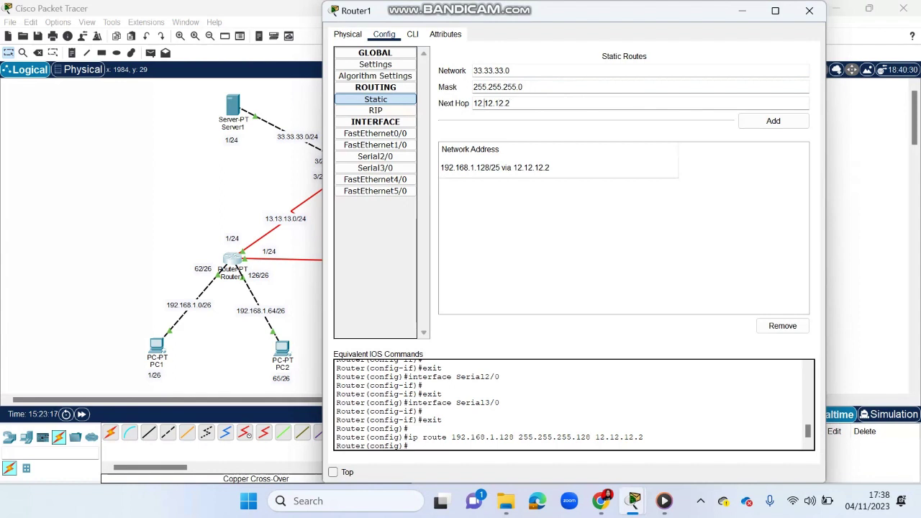
key(BackSpace)
text(3)
key(BackSpace)
text(3)
key(ctrl+a)
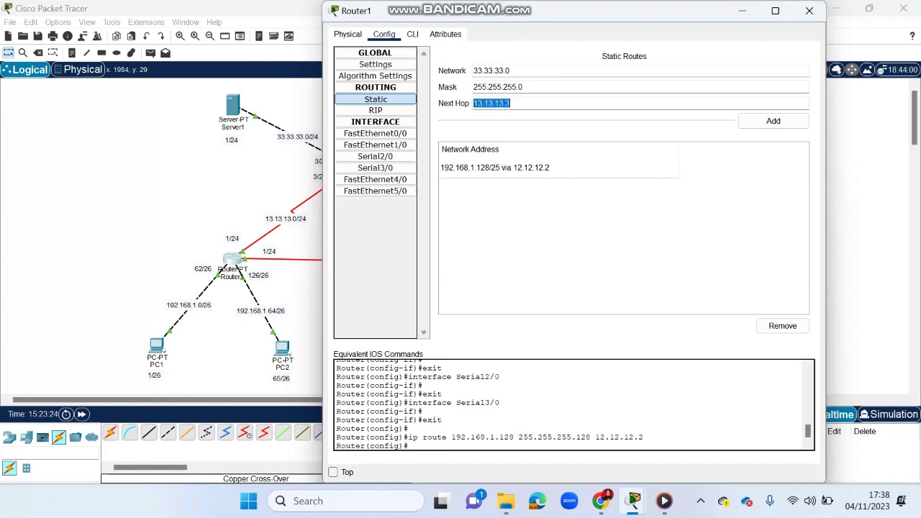
click(773, 121)
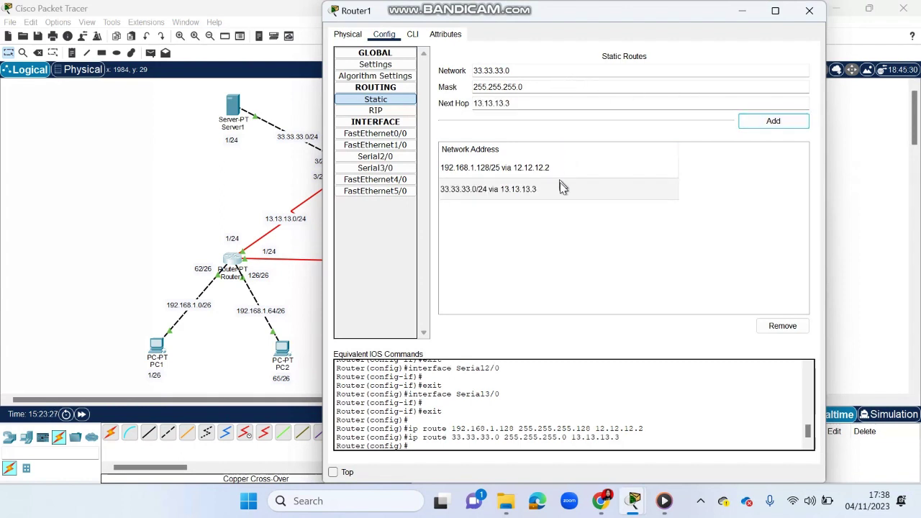
Step: Add a static route on Router1 to network 43.43.43.0, mask 255.255.255.0, via 13.13.13.3, and close the router's window
click(519, 69)
key(ctrl+a)
text(43)
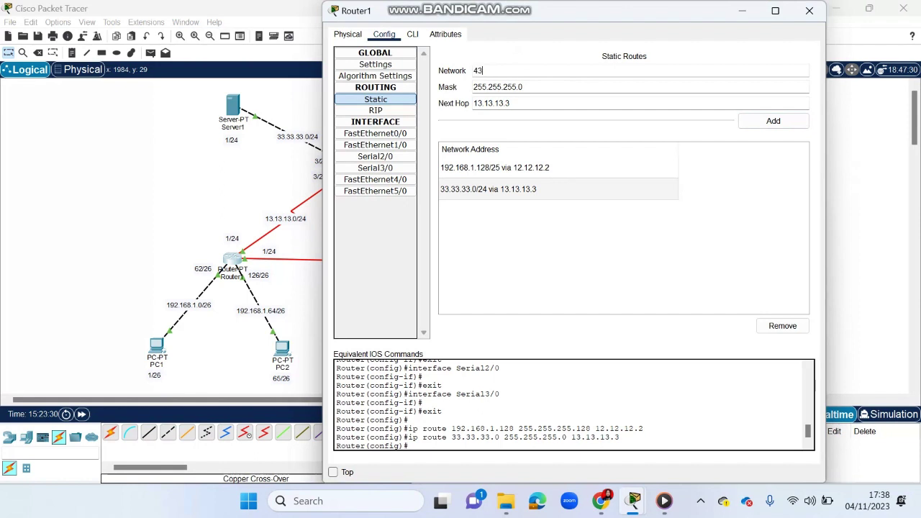
text(.343.43.0)
click(538, 105)
click(784, 121)
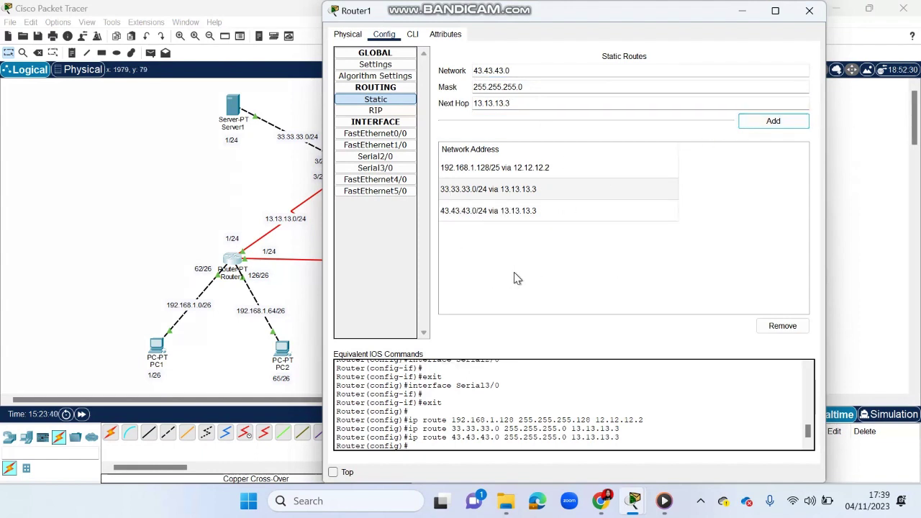
click(807, 14)
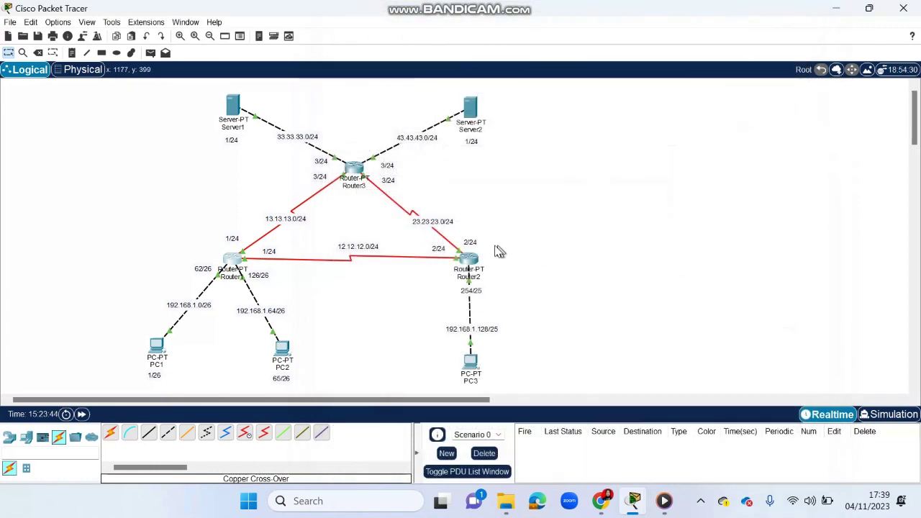
Step: Add a static route on Router2 to network 192.168.1.0, mask 255.255.255.128, with next hop 12.12.12.1
click(468, 258)
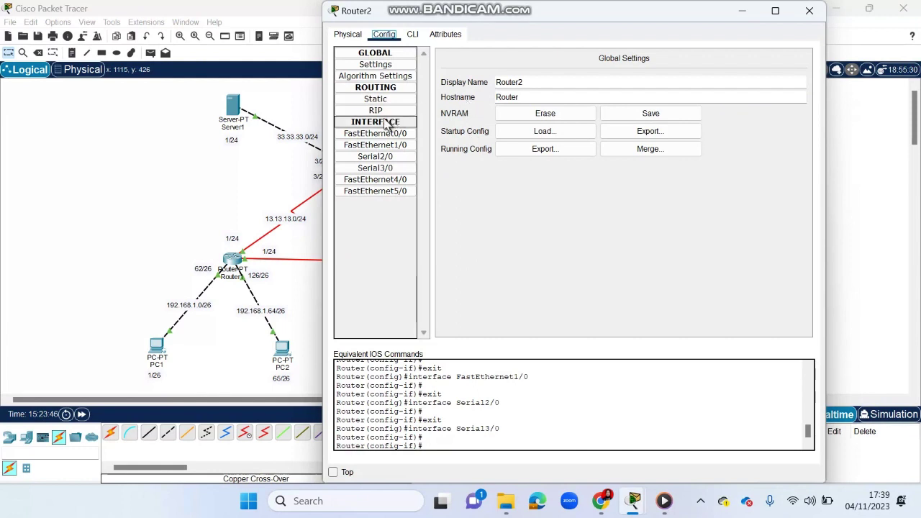
click(385, 100)
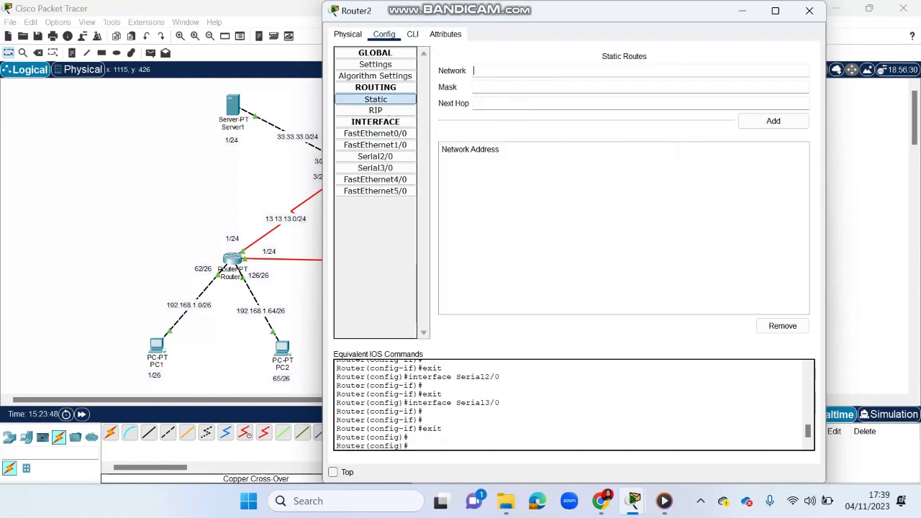
text(192.168.1.0)
click(515, 86)
text(255.255.255)
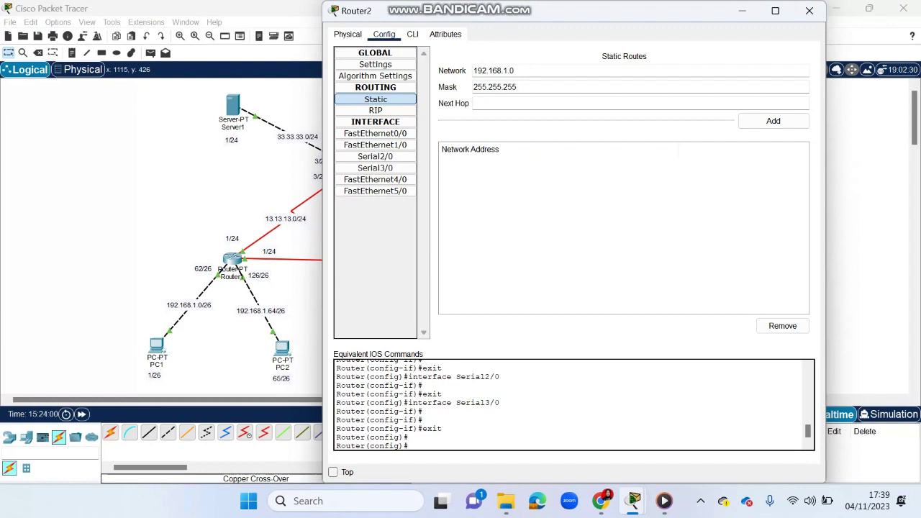
text(.128)
click(523, 102)
text(12.12.12)
click(774, 121)
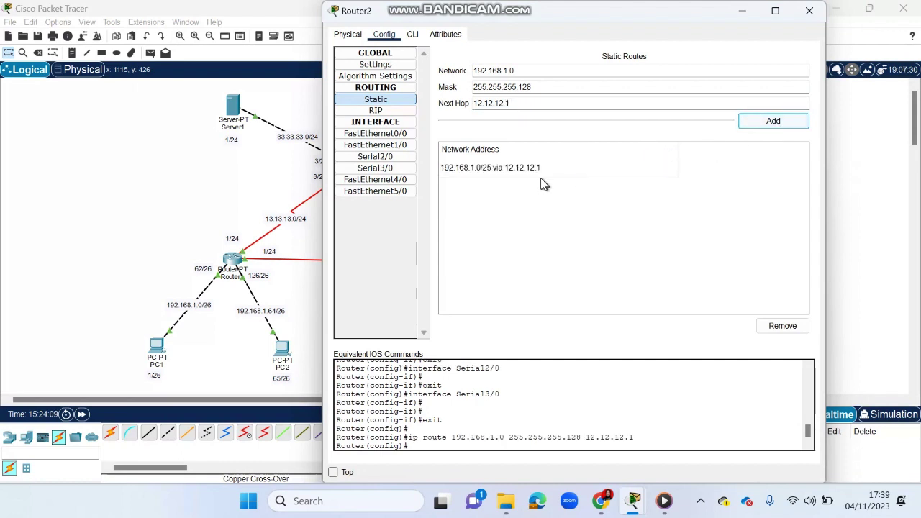
Step: Add a static route on Router2 to network 33.33.33.0, mask 255.255.255.0, with next hop 23.23.23.3
click(515, 71)
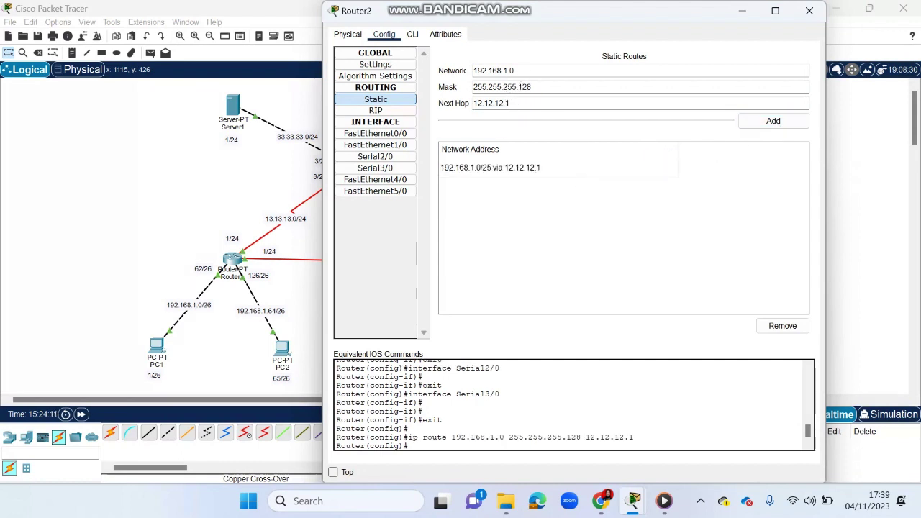
drag(515, 71, 473, 70)
text(33.33.33.0)
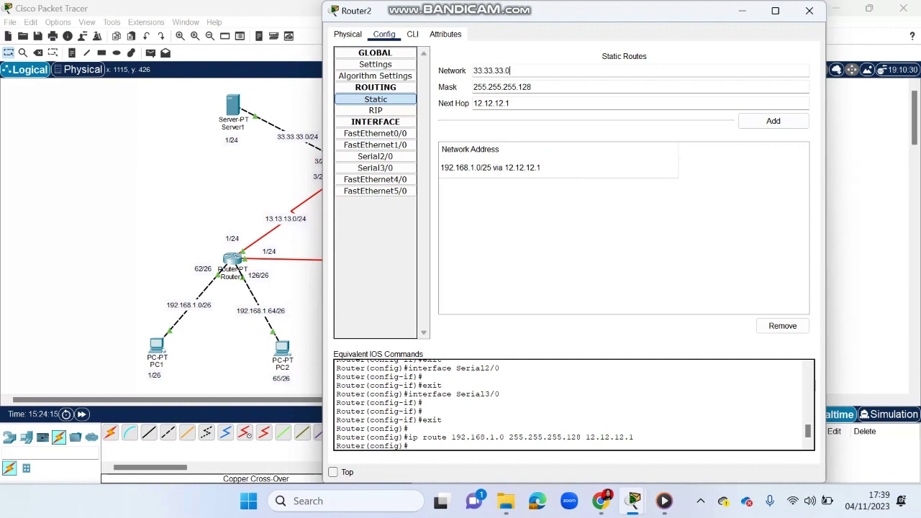
click(553, 92)
key(BackSpace)
key(BackSpace)
key(BackSpace)
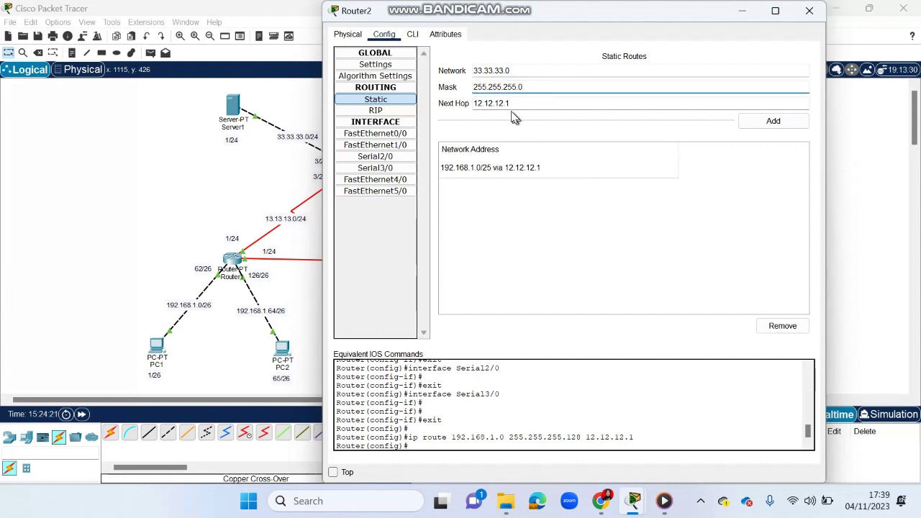
click(513, 105)
double_click(516, 105)
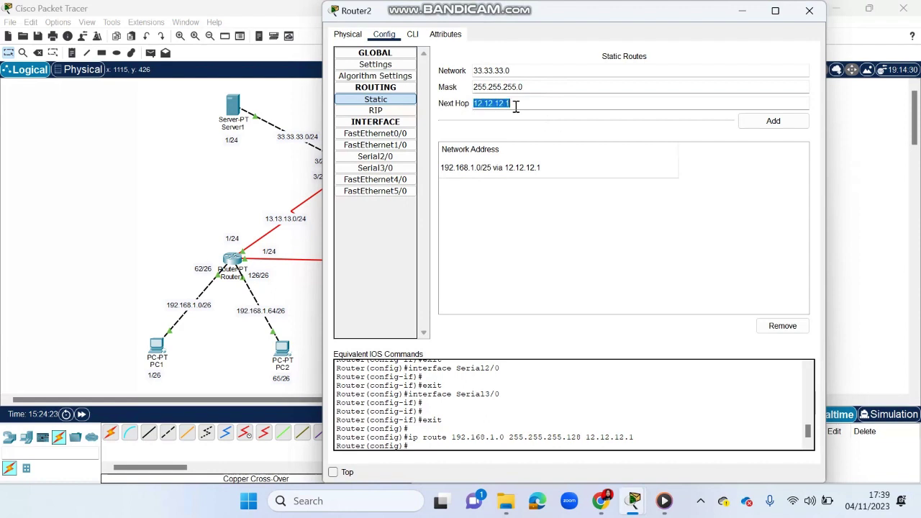
text(23.23.23.3)
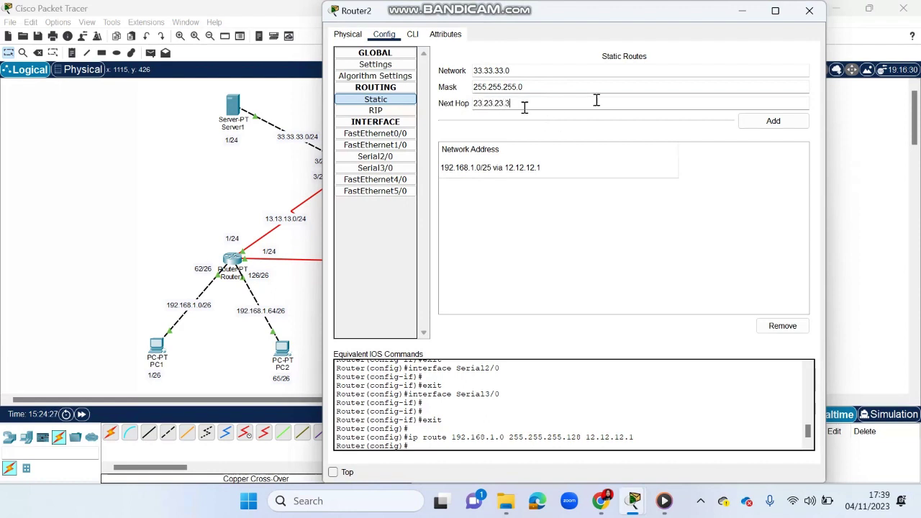
click(764, 122)
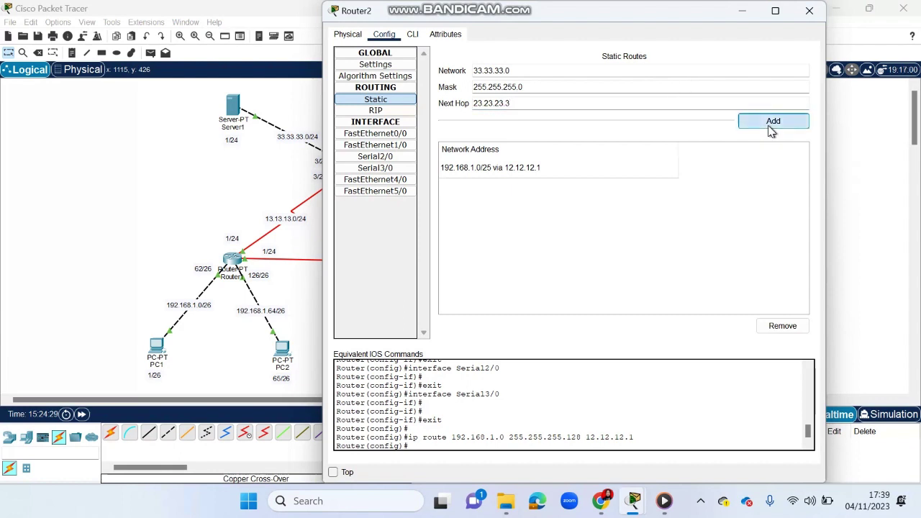
Step: Add a static route on Router2 to network 43.43.43.0, mask 255.255.255.0, via 23.23.23.3, and close the router's window
click(526, 71)
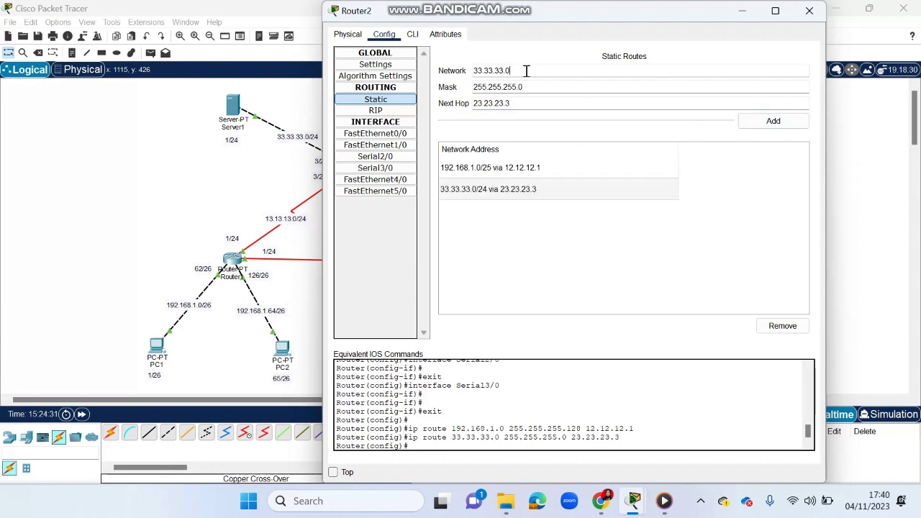
key(ctrl+a)
text(43.43.43)
click(545, 107)
click(772, 123)
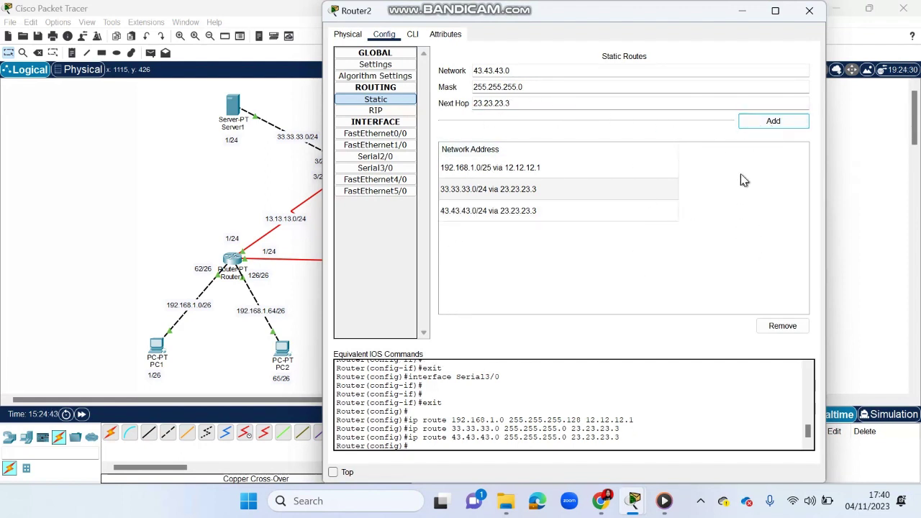
click(808, 10)
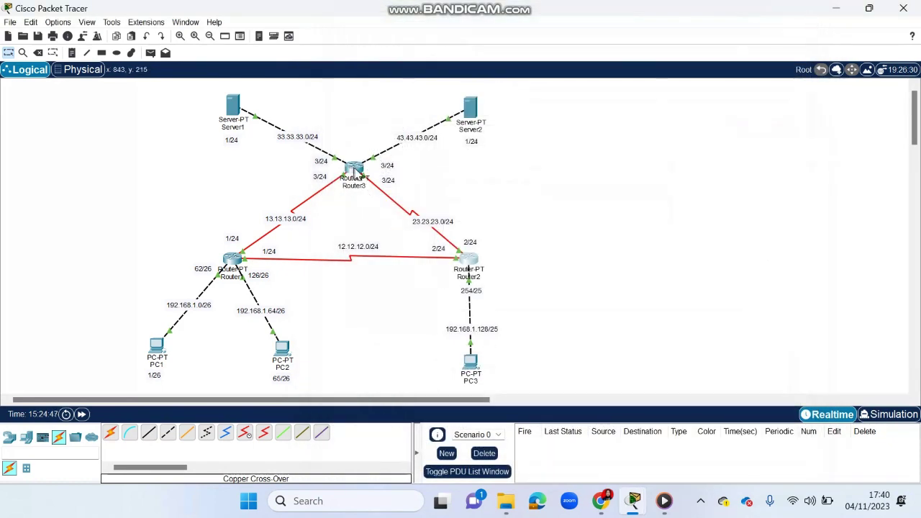
Step: Add a static route on Router3 to network 192.168.1.0, mask 255.255.255.128, with next hop 12.12.12.1
click(354, 171)
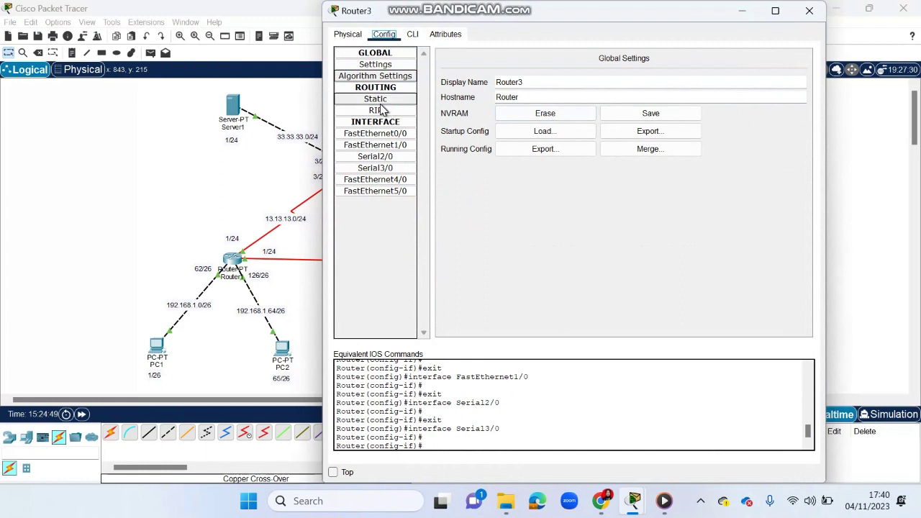
click(376, 100)
click(477, 71)
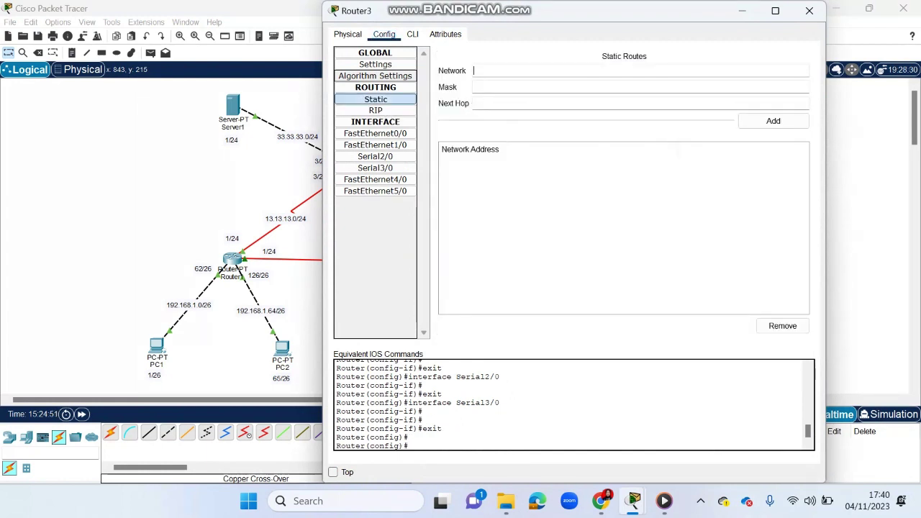
text(192.168.1.0)
click(483, 86)
text(255.255)
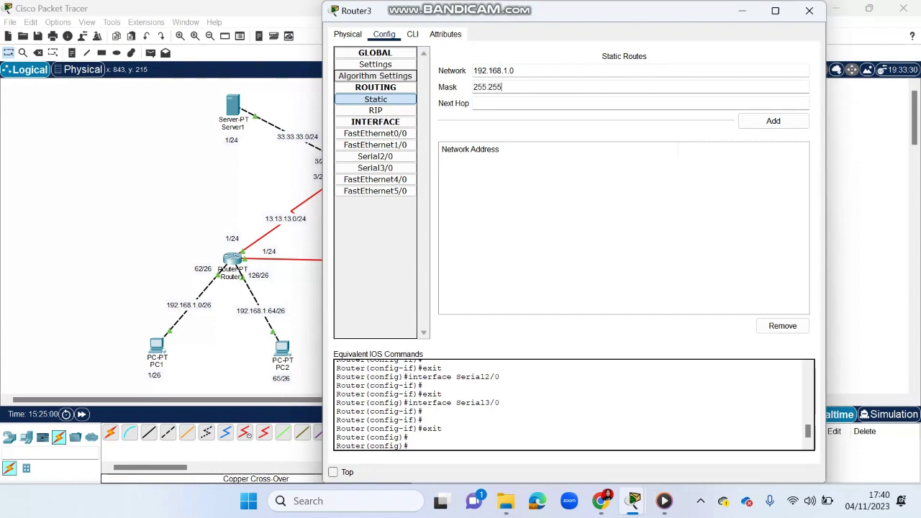
text(.255)
click(554, 103)
text(12.12.12.1)
click(771, 121)
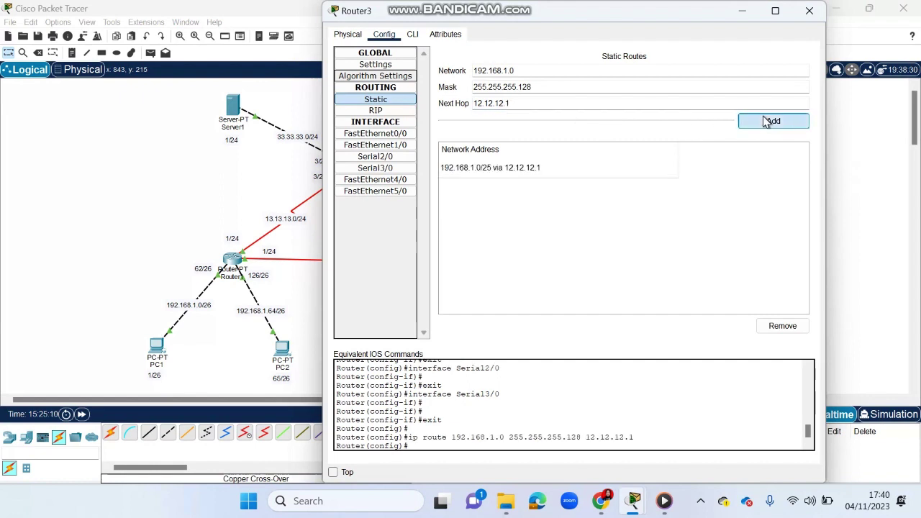
Step: Add a static route on Router3 to network 192.168.1.128, mask 255.255.255.128, via 23.23.23.2, and close the router's window
click(515, 71)
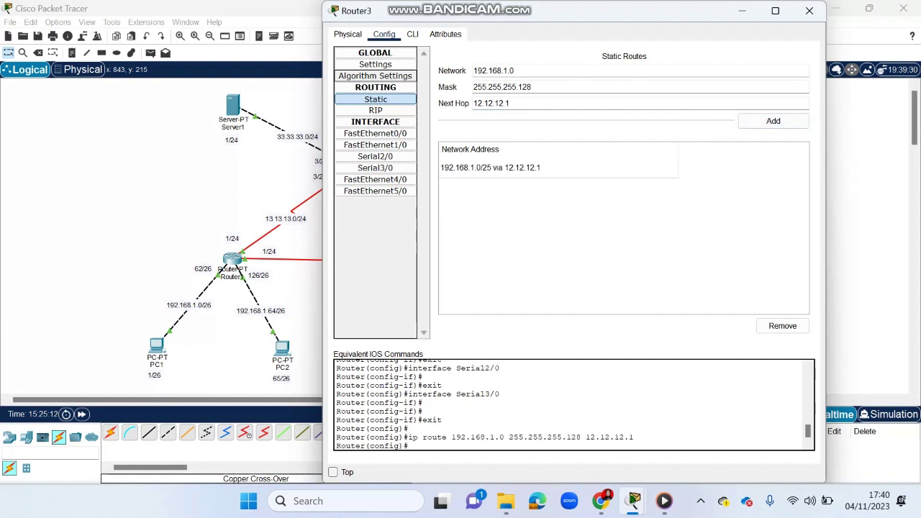
key(ctrl+a)
text(192.168.1.1)
click(568, 84)
click(515, 103)
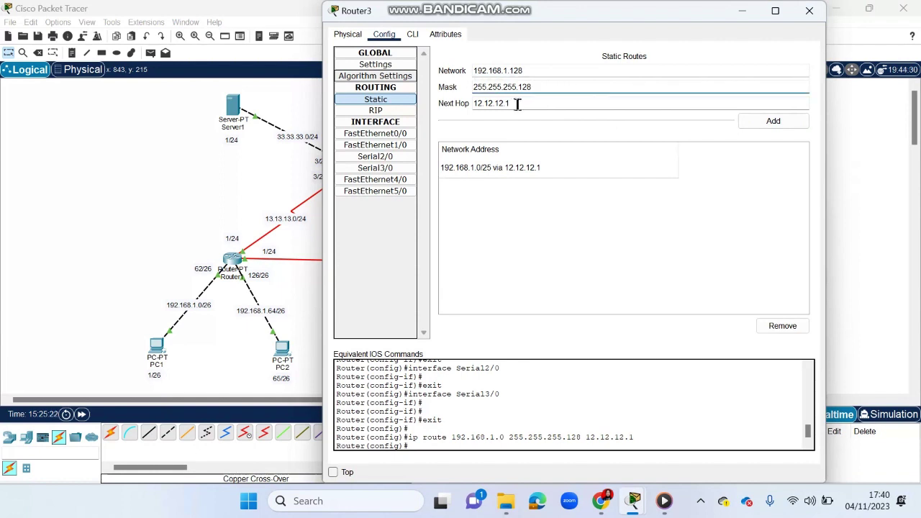
key(ctrl+a)
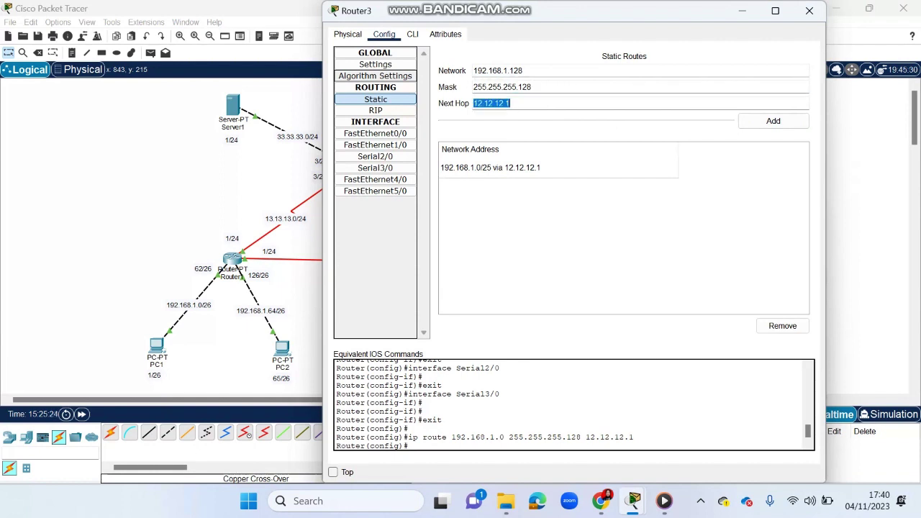
text(23.23.23)
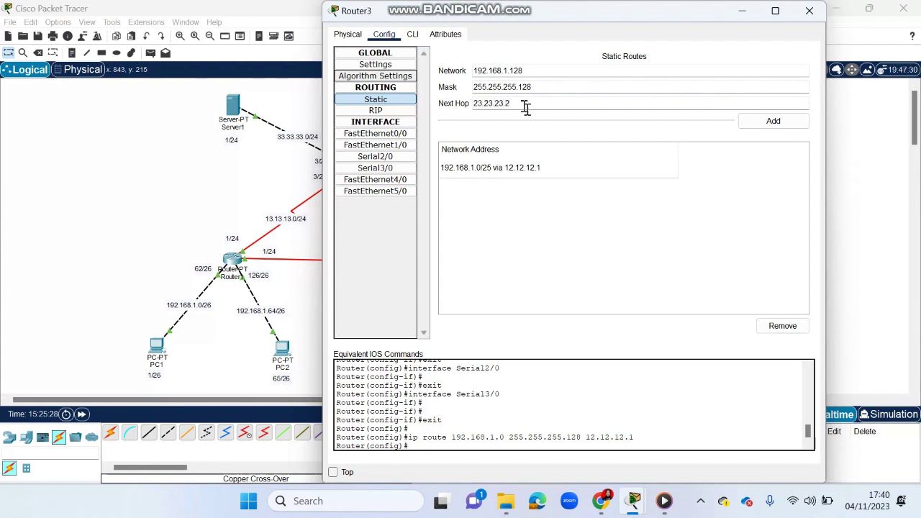
click(741, 125)
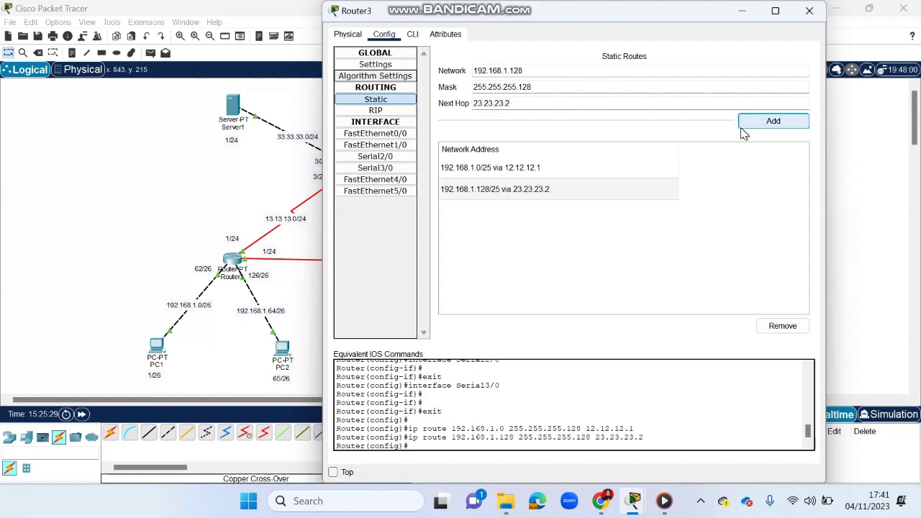
click(808, 14)
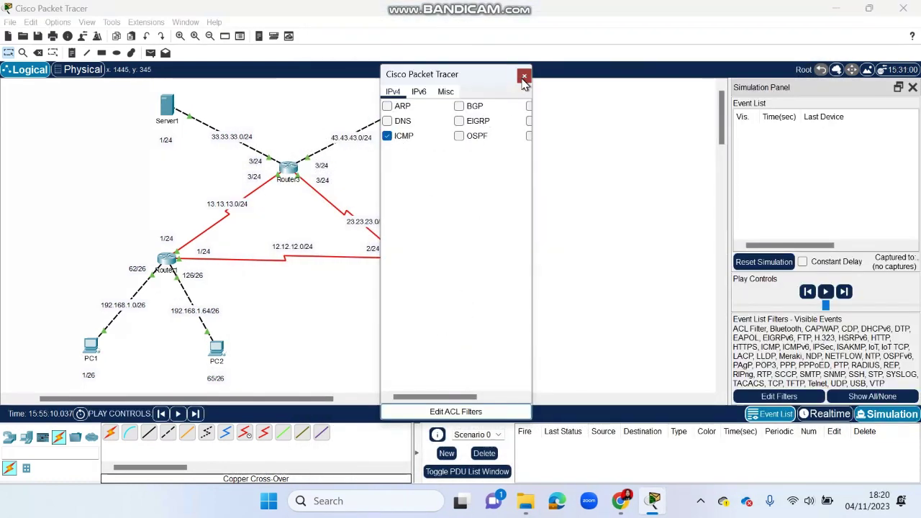
Step: Close the event filter window with ICMP selected, and play a simulation of a simple PDU from PC1 to PC2
click(523, 77)
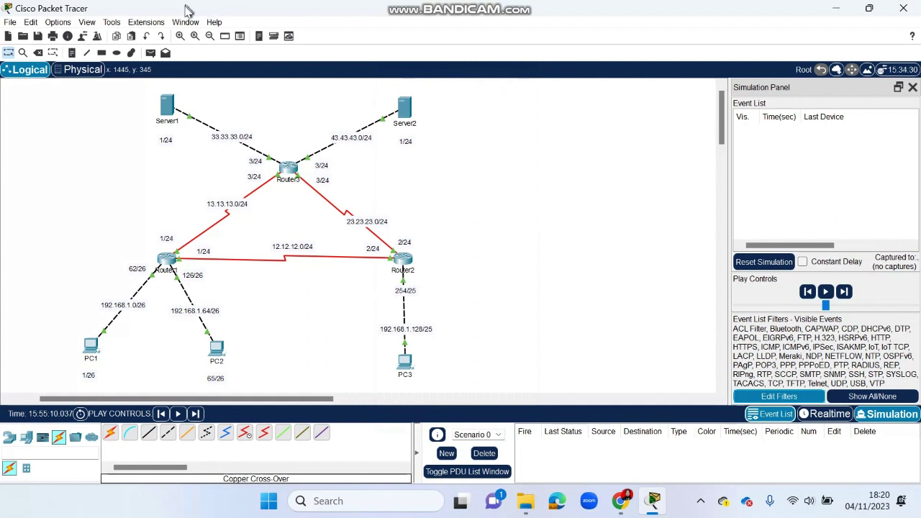
click(151, 53)
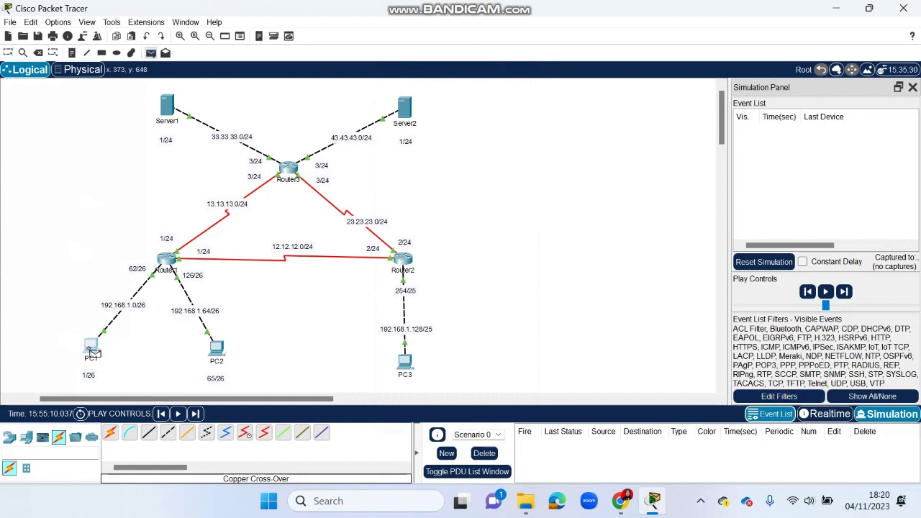
click(92, 346)
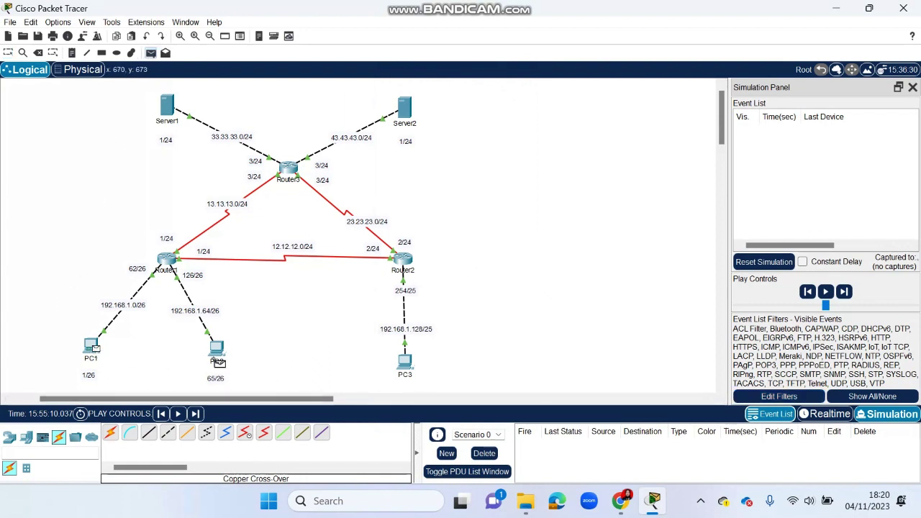
click(216, 348)
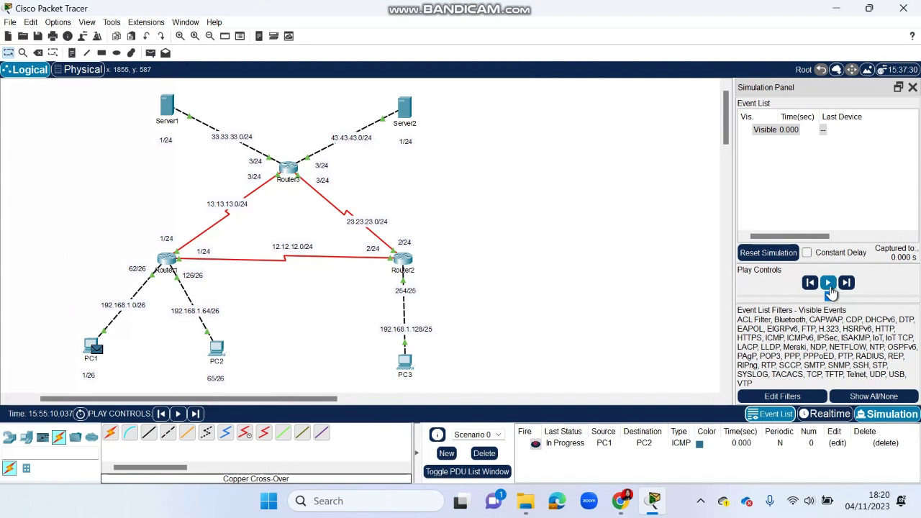
click(828, 284)
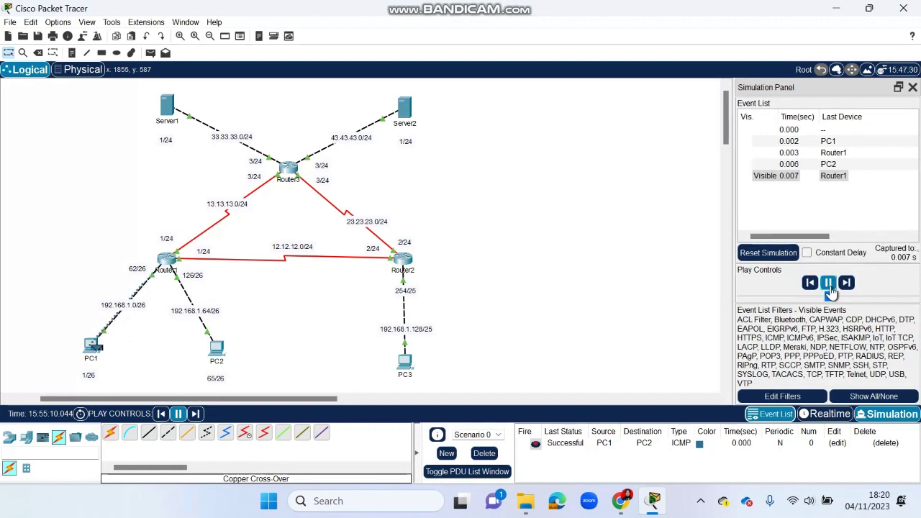
Step: Delete the PC1-to-PC2 test scenario and add a simple PDU from PC1 to PC3
click(484, 454)
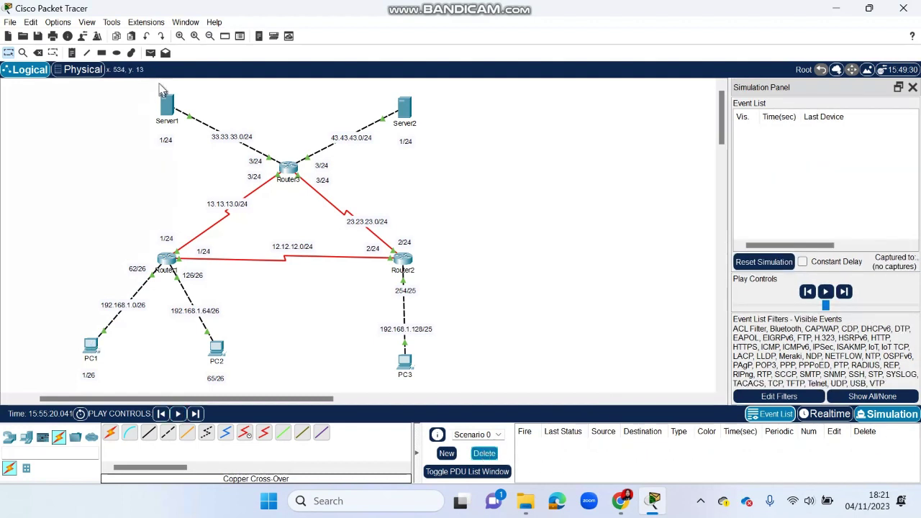
click(151, 53)
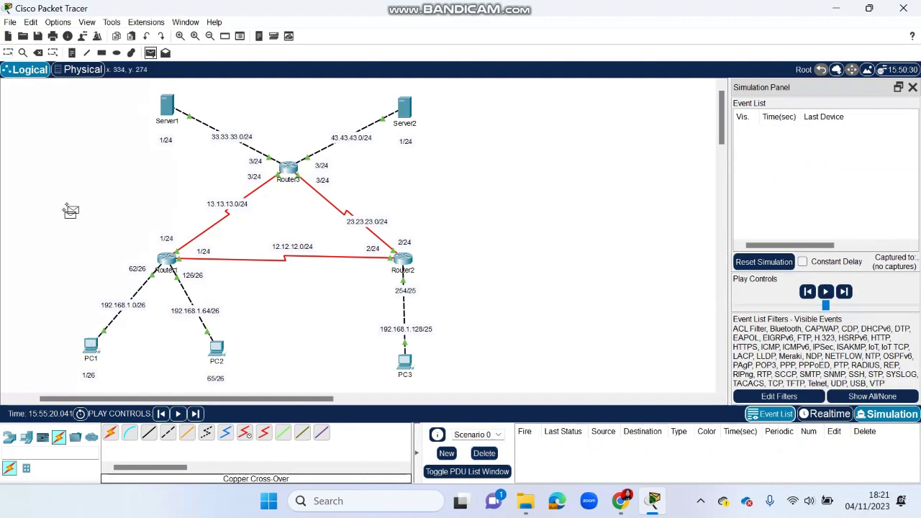
click(92, 345)
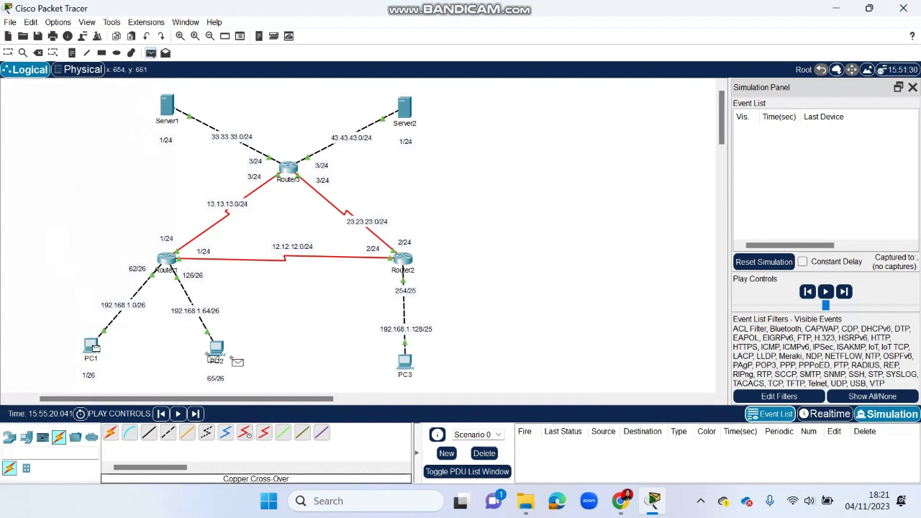
click(404, 362)
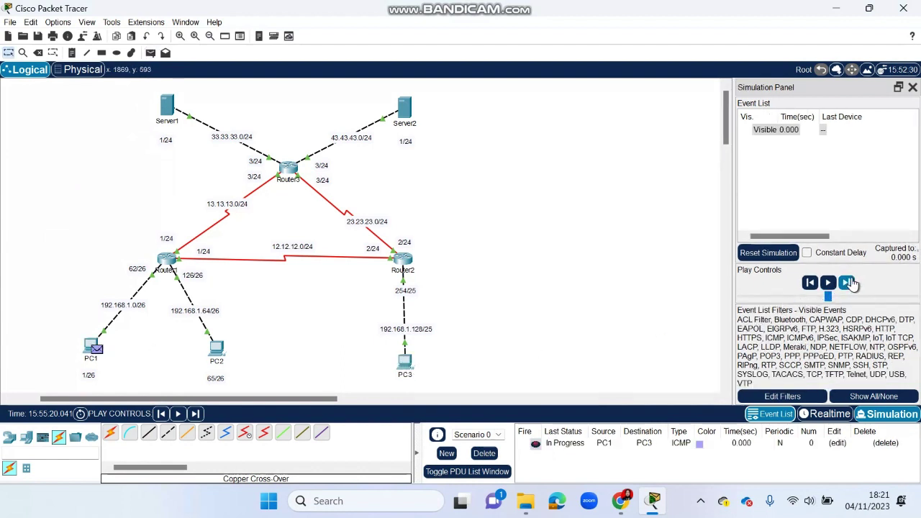
Step: Advance the simulation event by event to trace the ping from PC1 to PC3 and its reply back to PC1
click(847, 283)
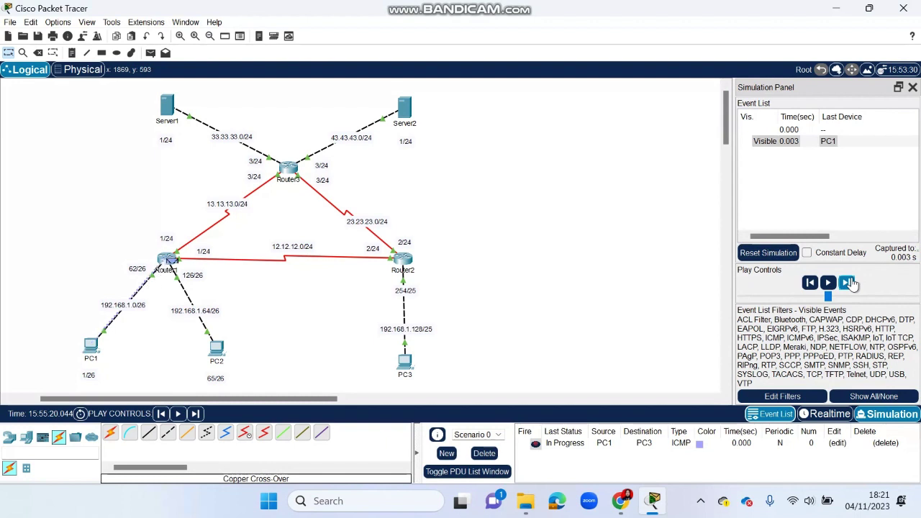
click(848, 283)
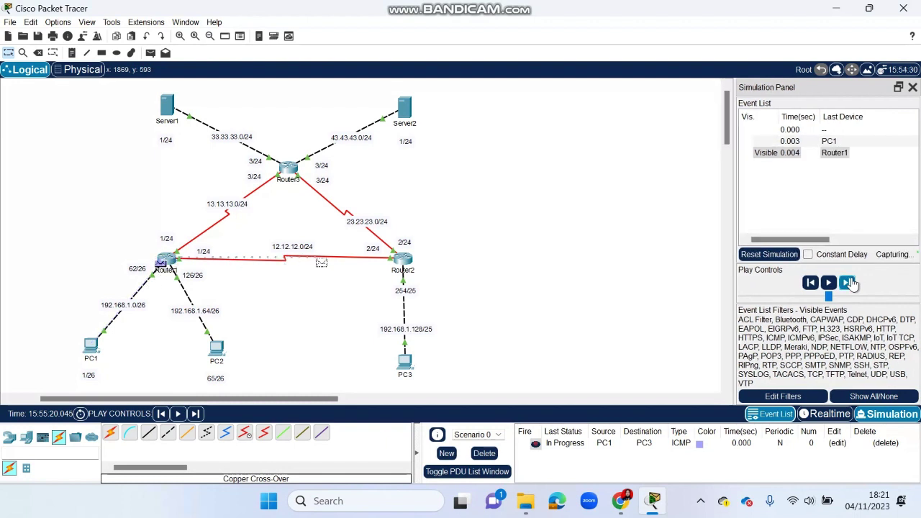
click(848, 283)
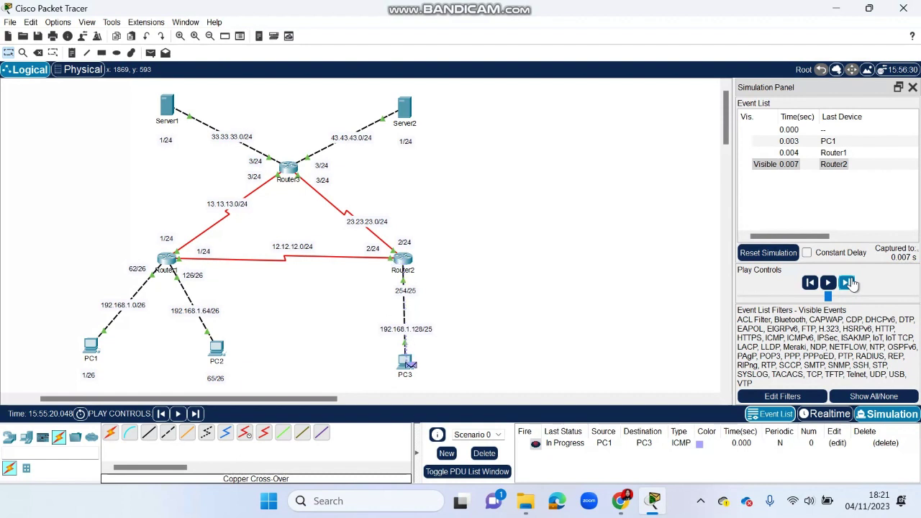
click(848, 283)
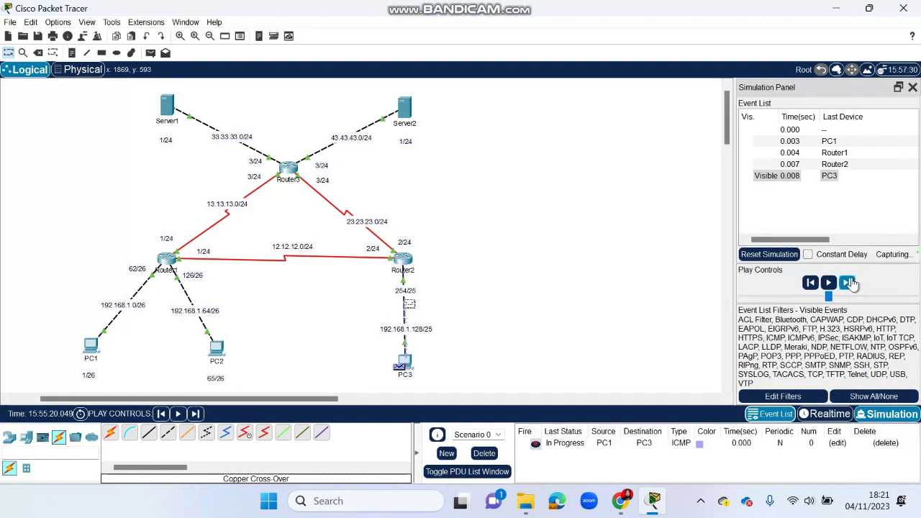
click(848, 283)
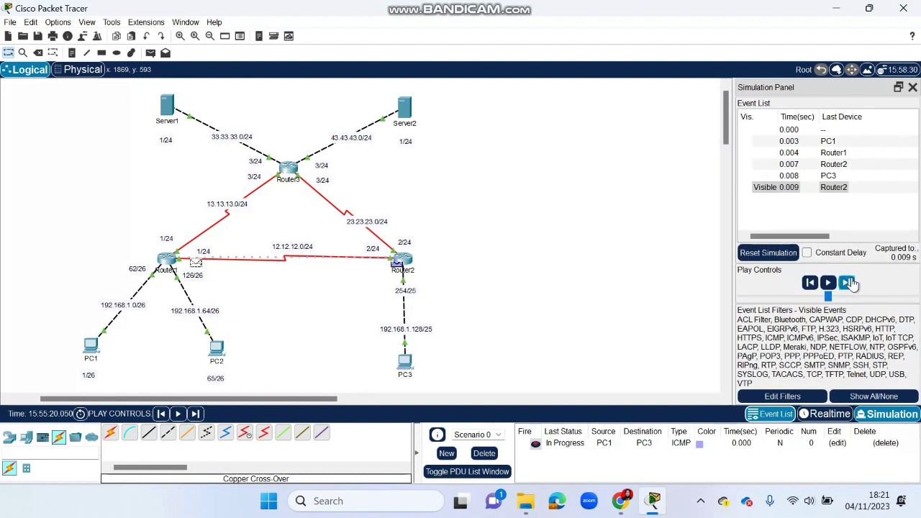
click(849, 283)
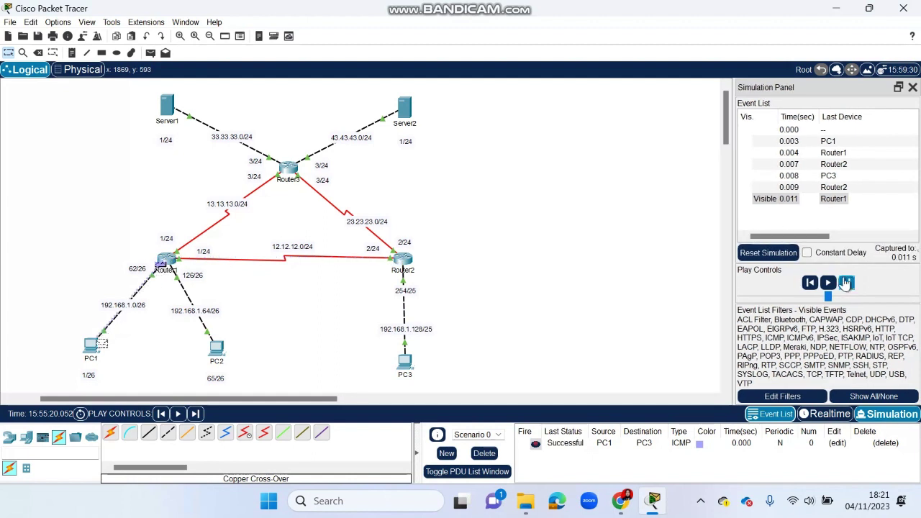
Step: Delete the PC1-to-PC3 test scenario and add a simple PDU from PC1 to Server1
click(483, 453)
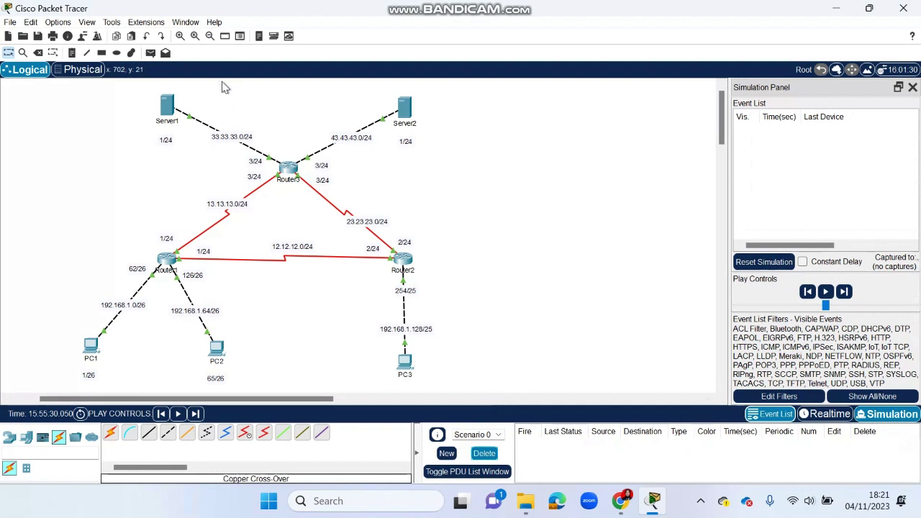
click(151, 53)
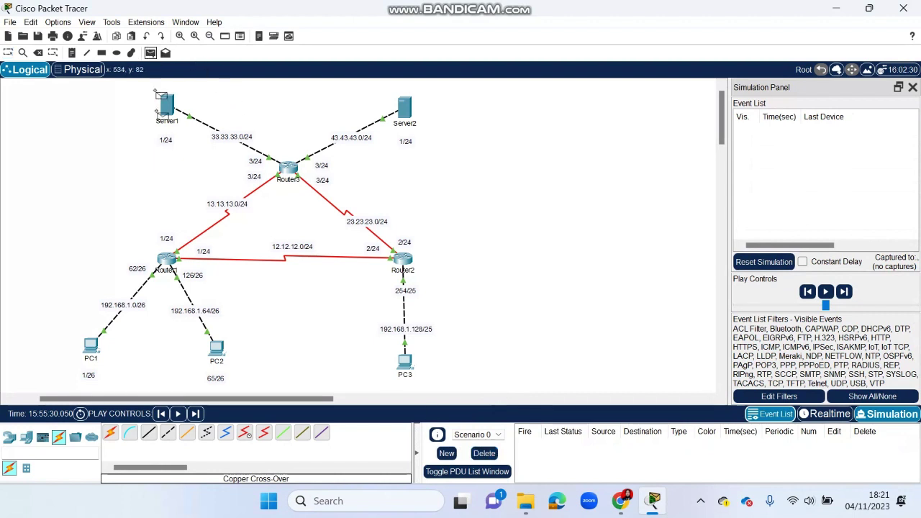
click(93, 347)
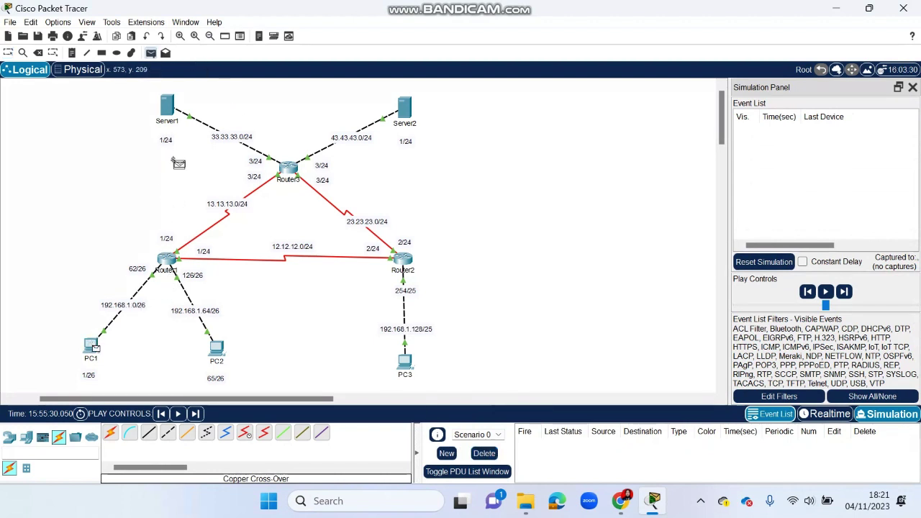
click(167, 106)
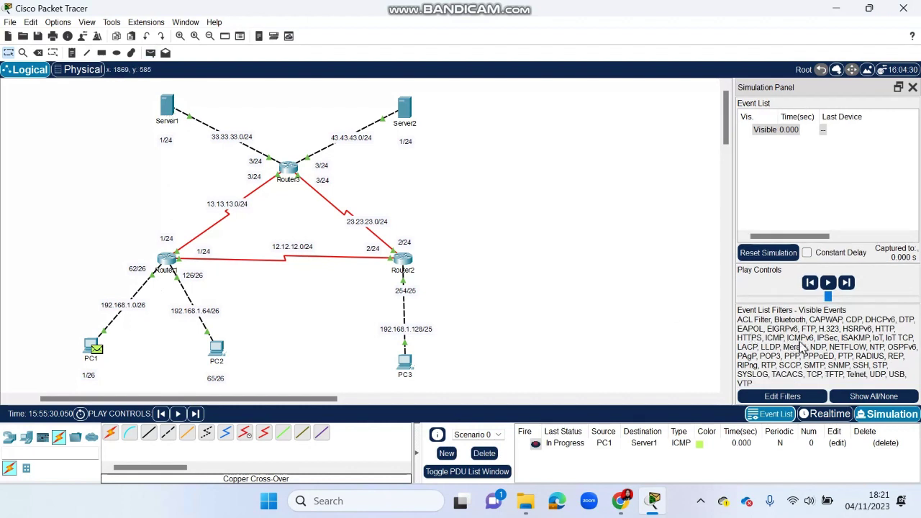
Step: Advance the simulation event by event to trace the ping from PC1 to Server1 and its reply back to PC1
click(847, 282)
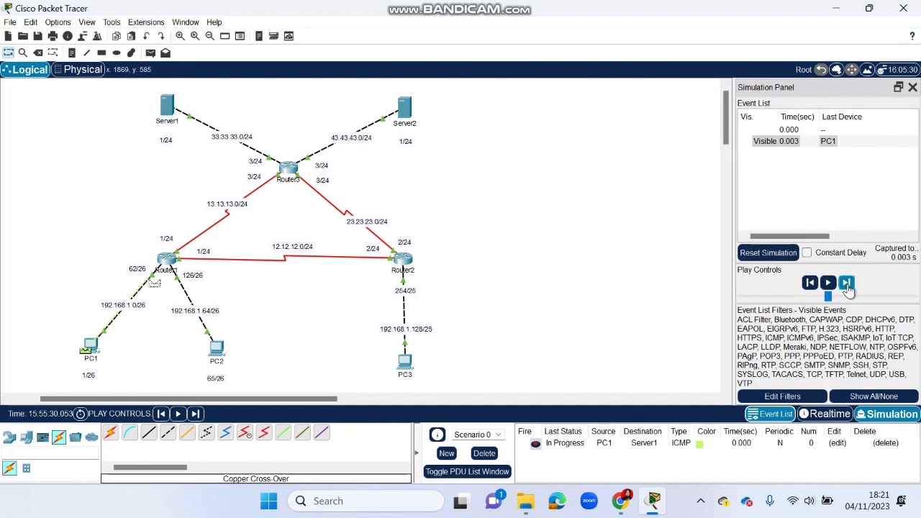
click(847, 283)
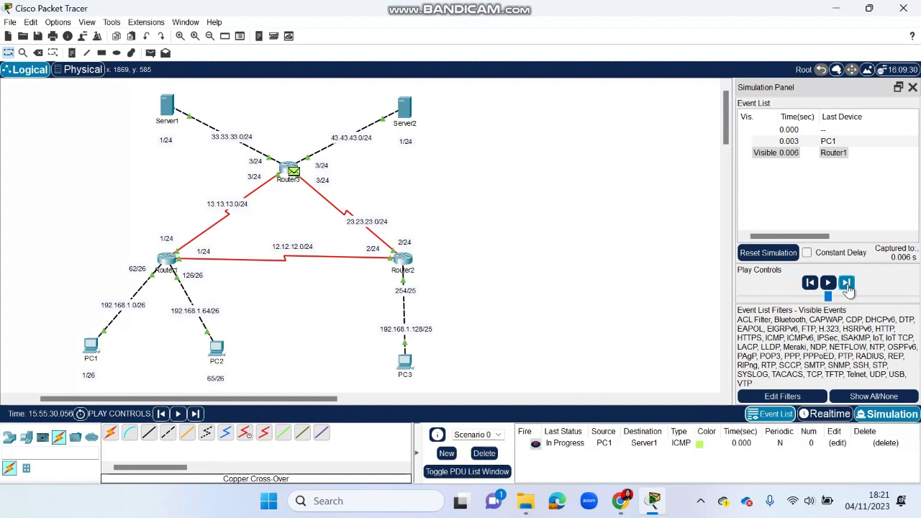
click(847, 283)
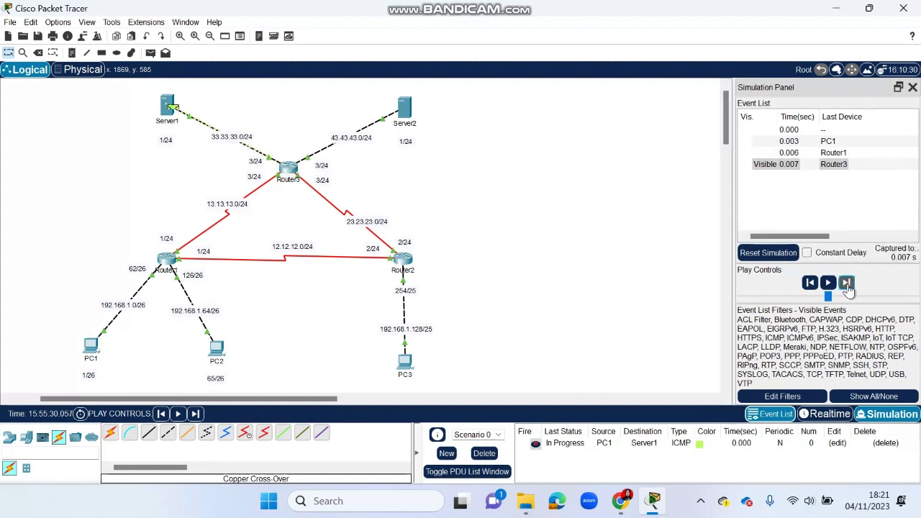
click(847, 283)
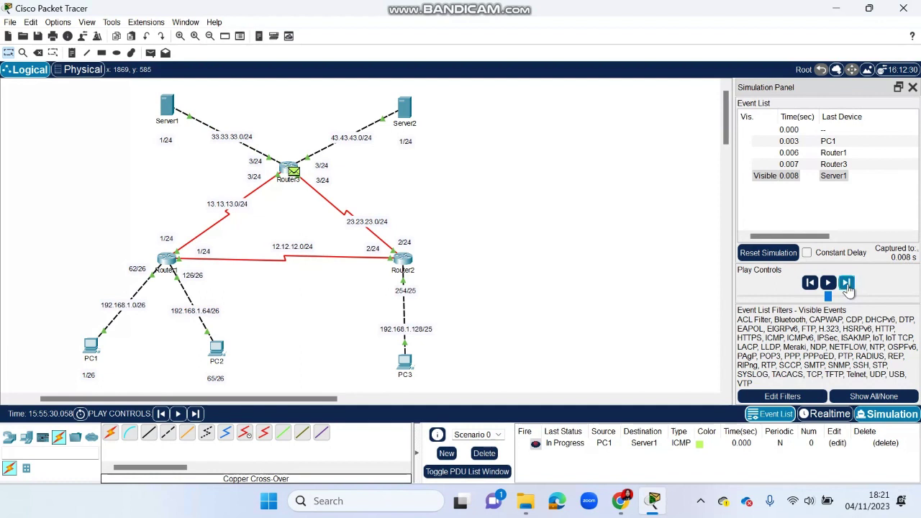
click(847, 284)
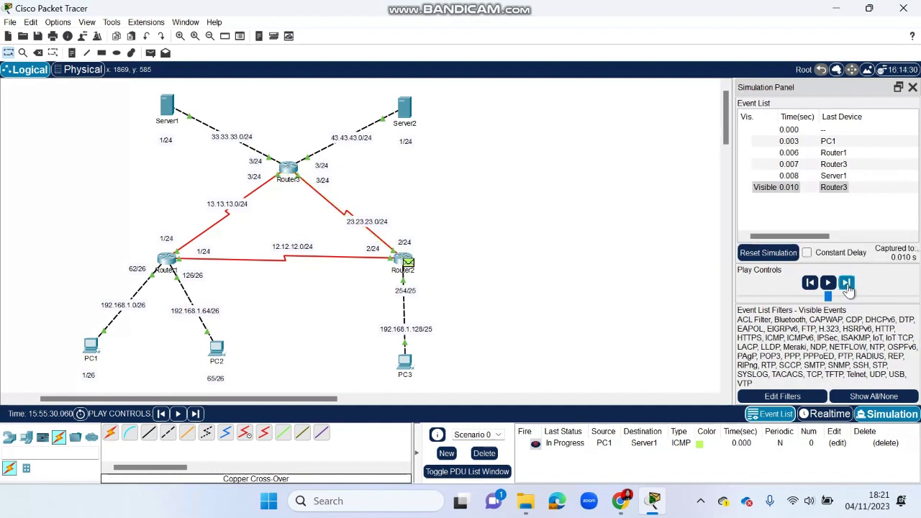
click(847, 284)
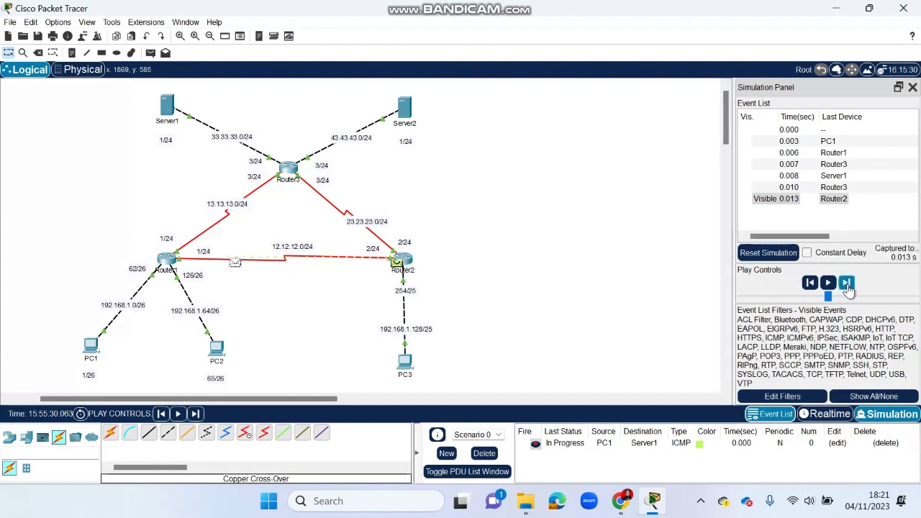
click(846, 283)
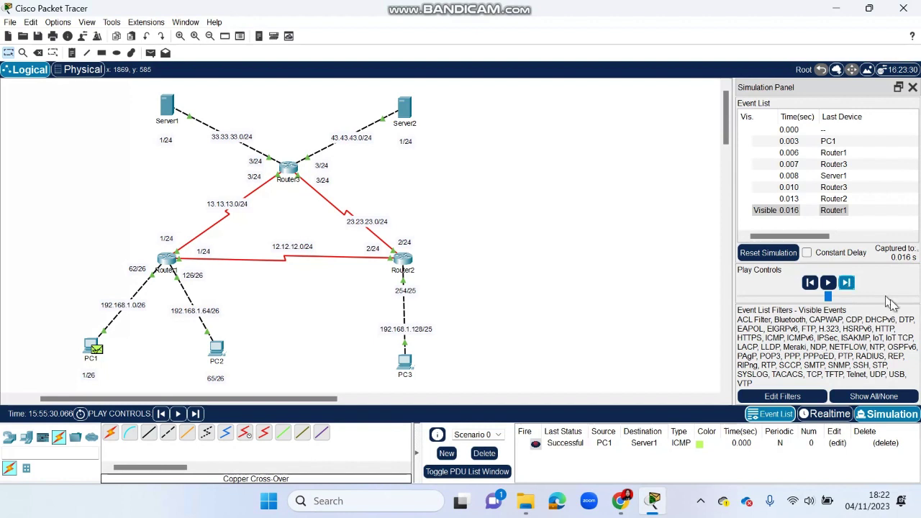
Step: Delete the PC1-to-Server1 test scenario and add a simple PDU from PC1 to Server2
click(484, 453)
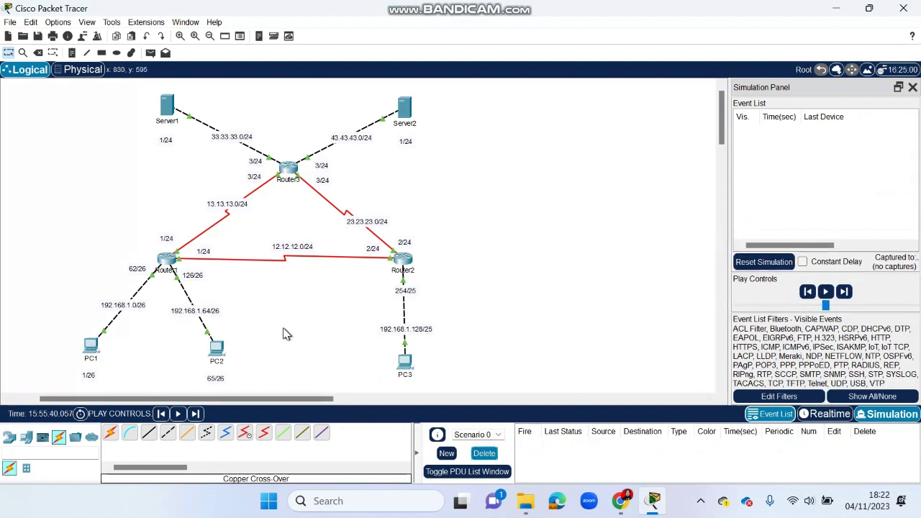
click(150, 53)
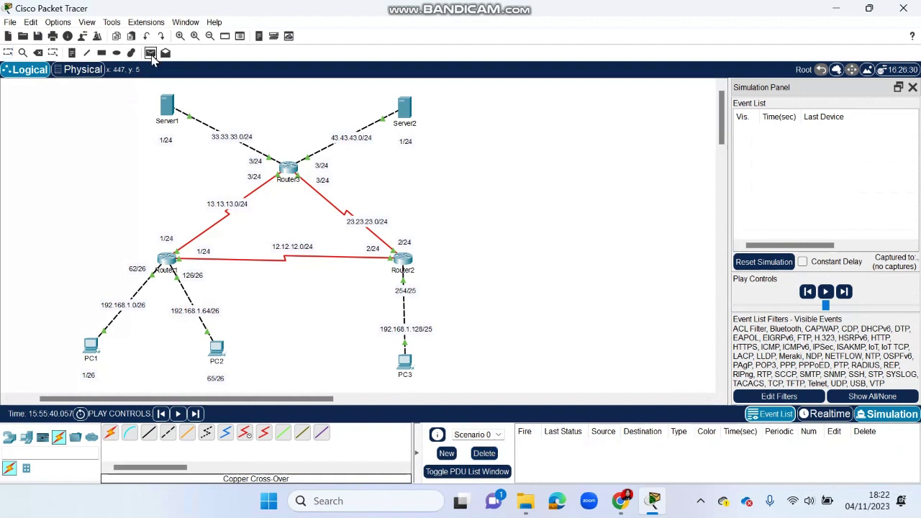
click(92, 345)
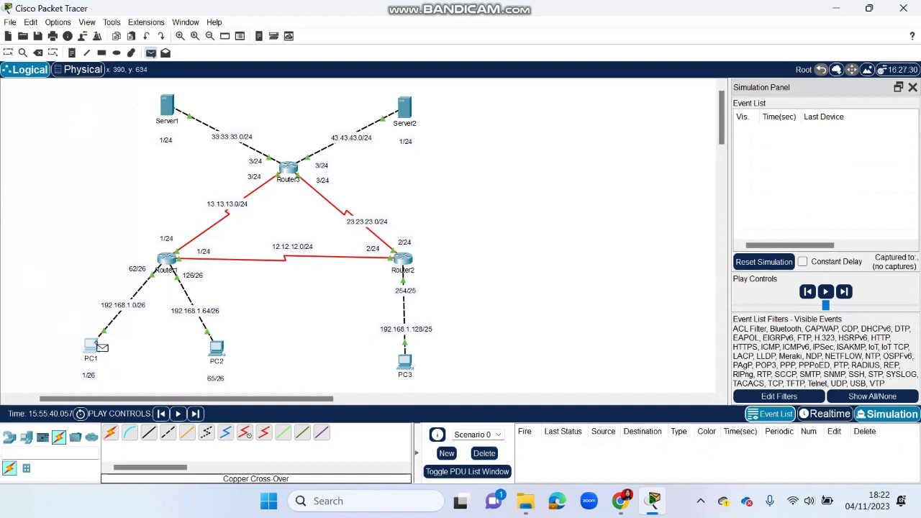
click(404, 108)
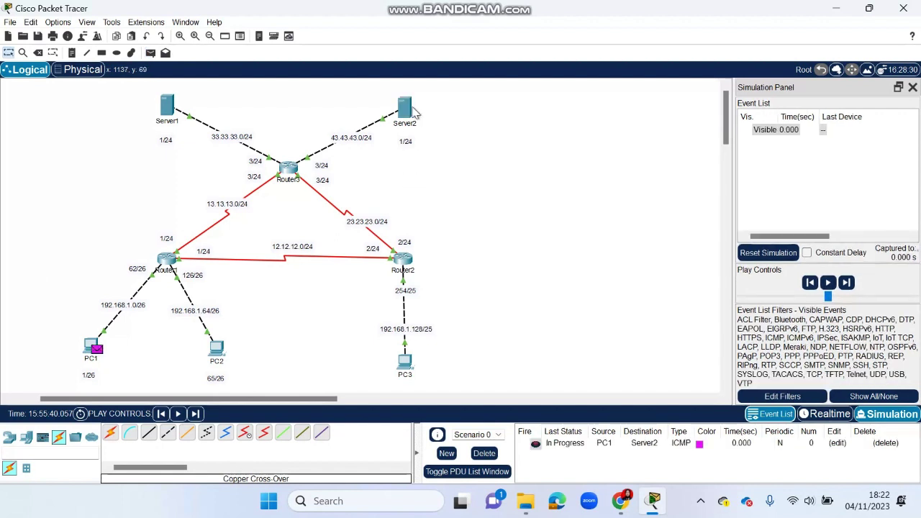
Step: Advance the simulation event by event to trace the ping from PC1 to Server2 and its reply back to PC1
click(847, 284)
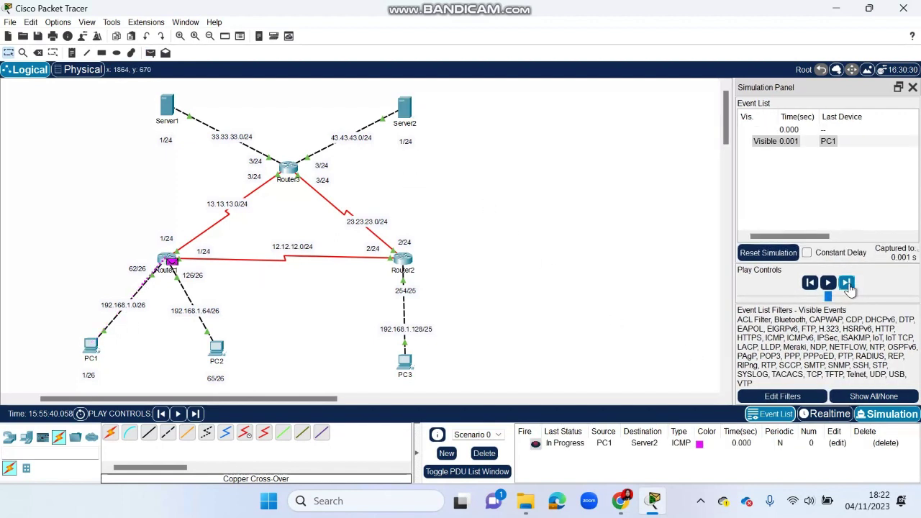
click(846, 283)
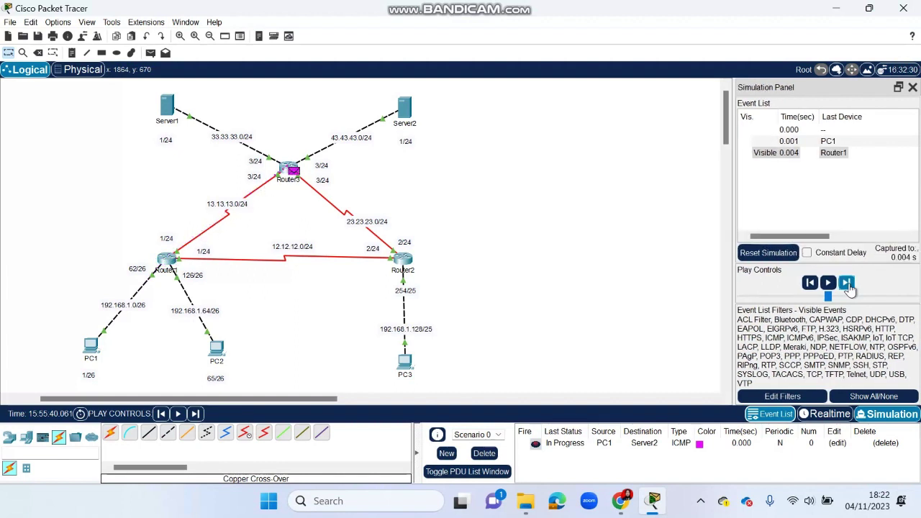
click(846, 283)
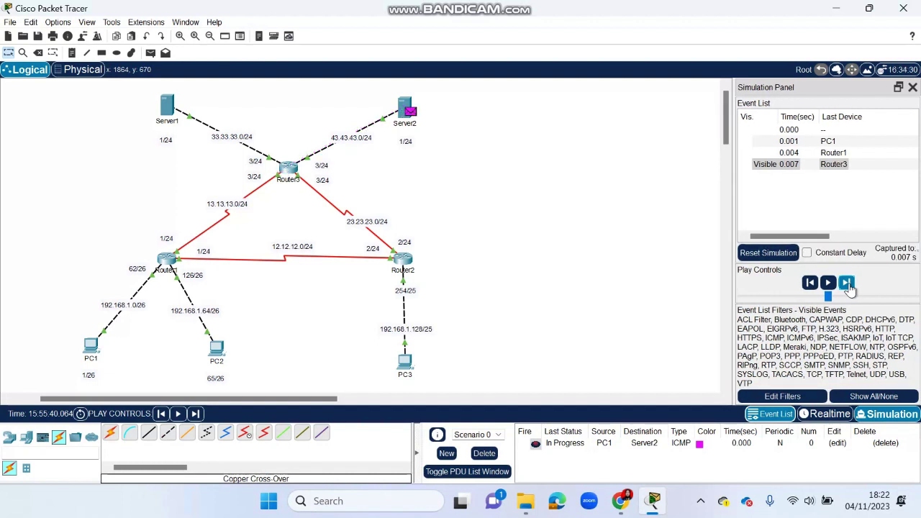
click(846, 283)
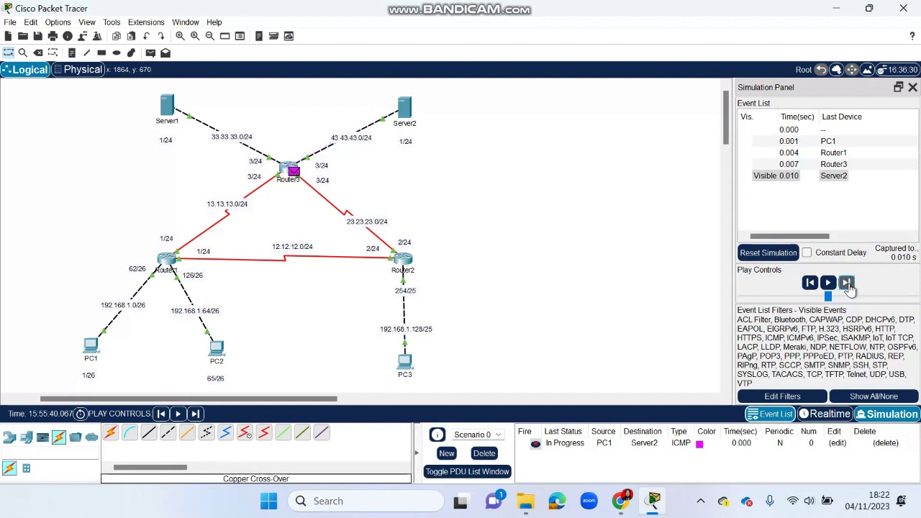
click(848, 284)
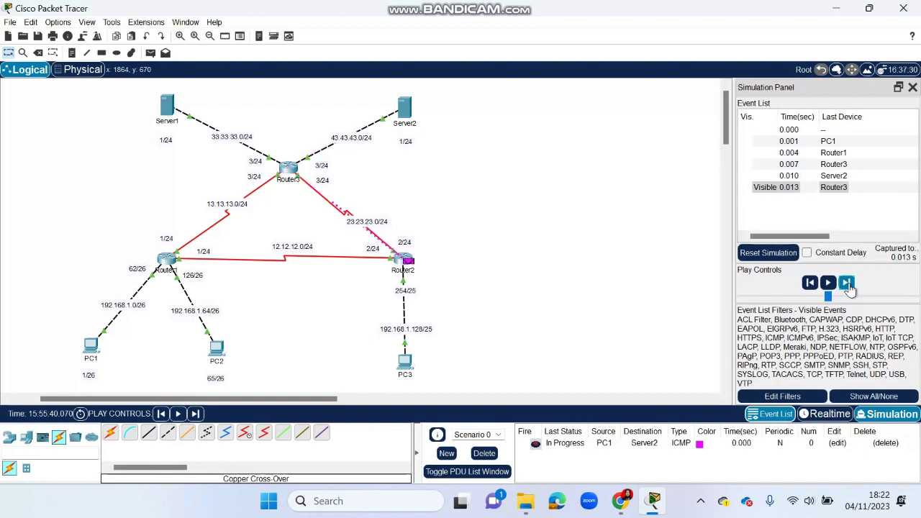
click(847, 284)
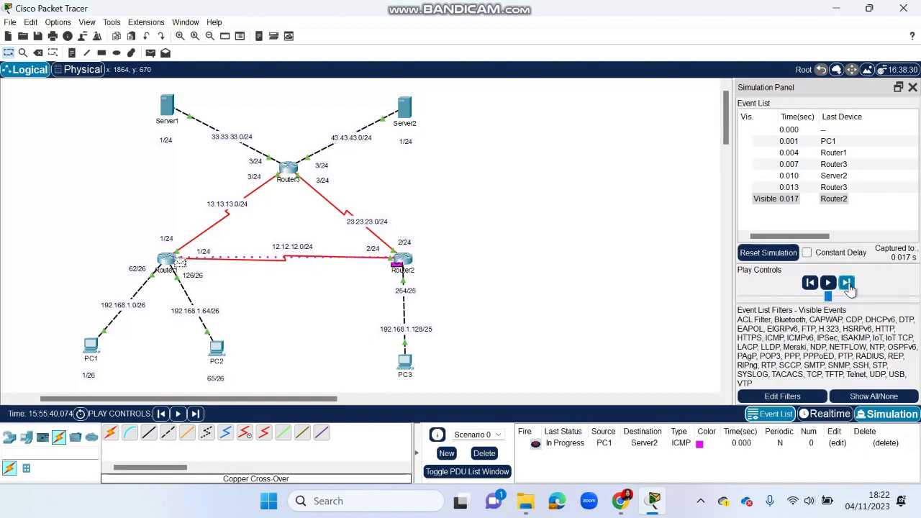
click(848, 285)
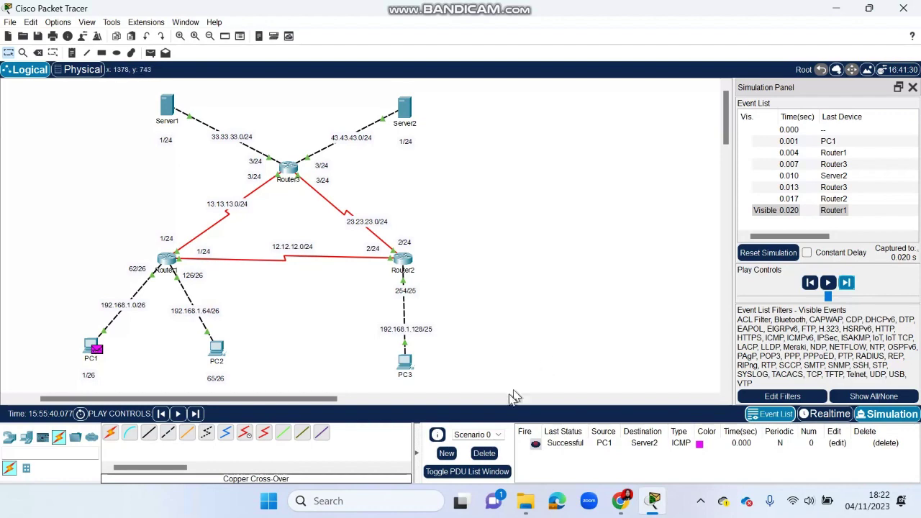
Step: Delete the PC1-to-Server2 test scenario and switch to the static routing assignment page in Chrome to check the remaining ping scenarios
click(483, 453)
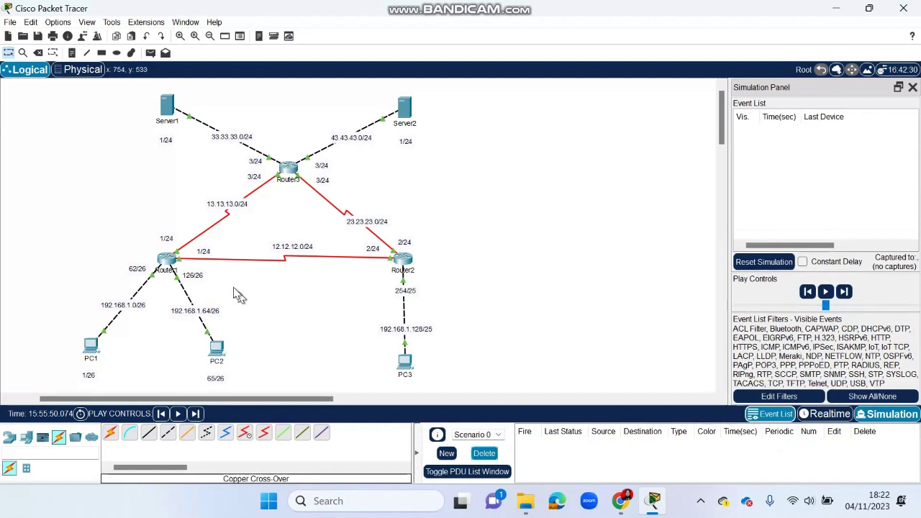
mouse_move(626, 512)
click(612, 429)
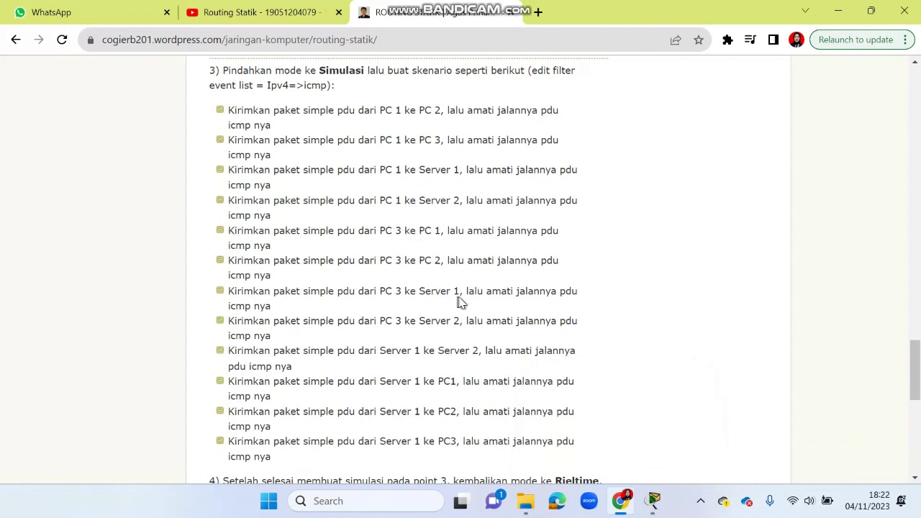
Step: Switch back to Cisco Packet Tracer and add a simple PDU from PC3 to PC1
mouse_move(653, 500)
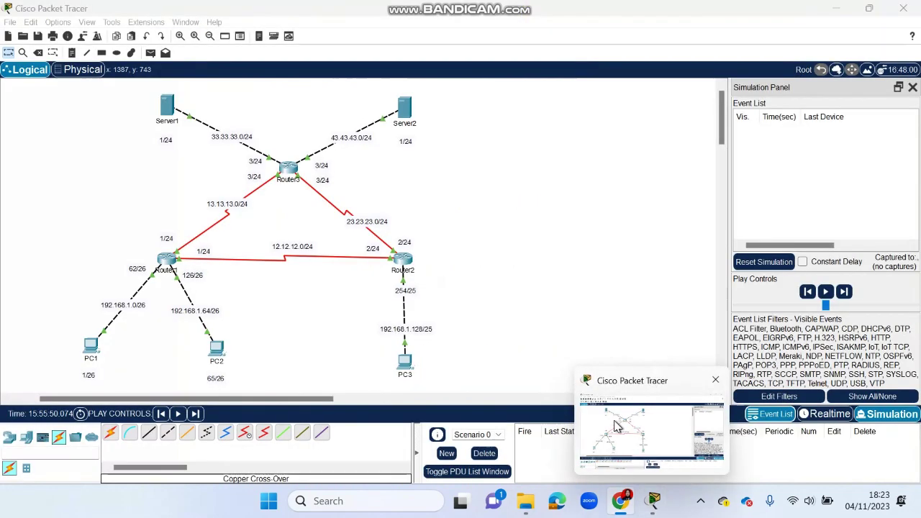
click(615, 427)
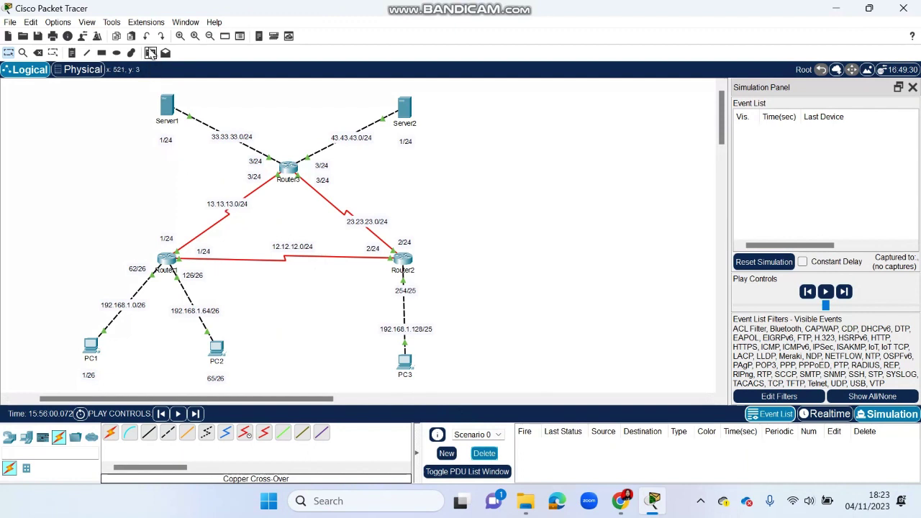
click(151, 53)
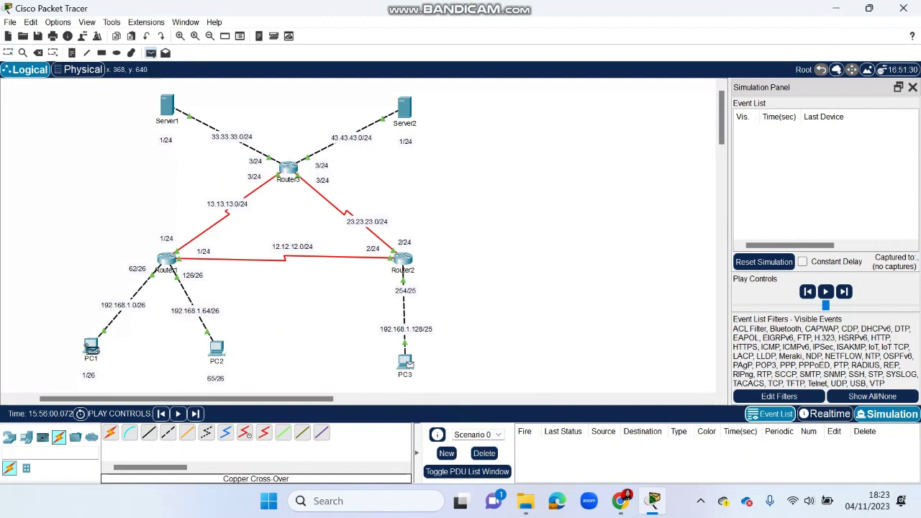
click(90, 348)
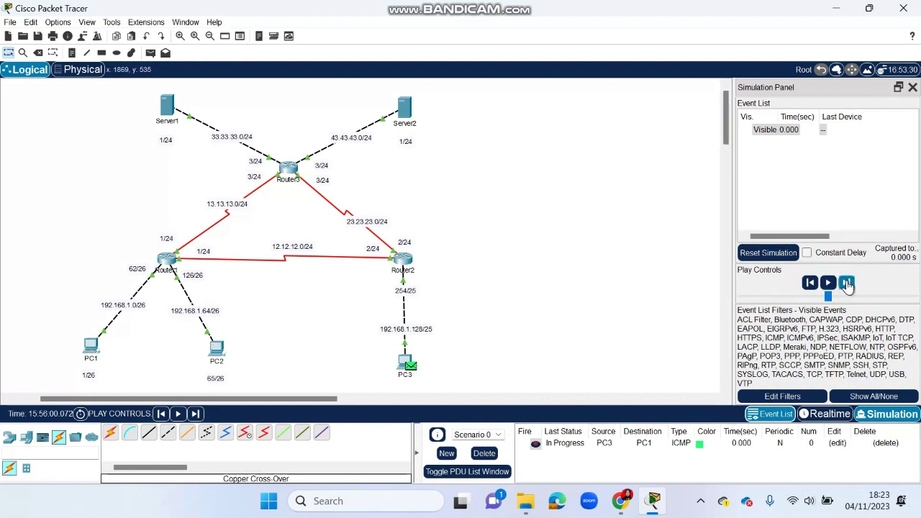
Step: Advance the simulation event by event to trace the ping from PC3 to PC1 and its reply back to PC3
click(847, 283)
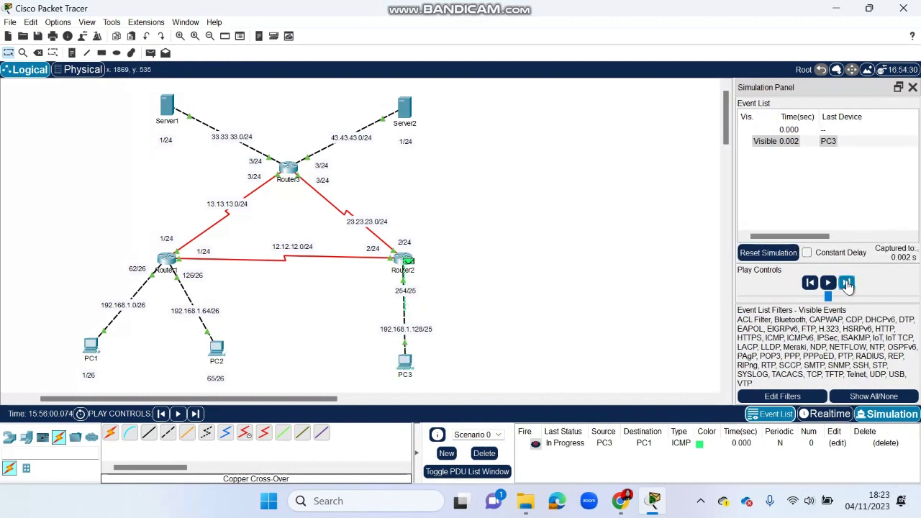
click(847, 283)
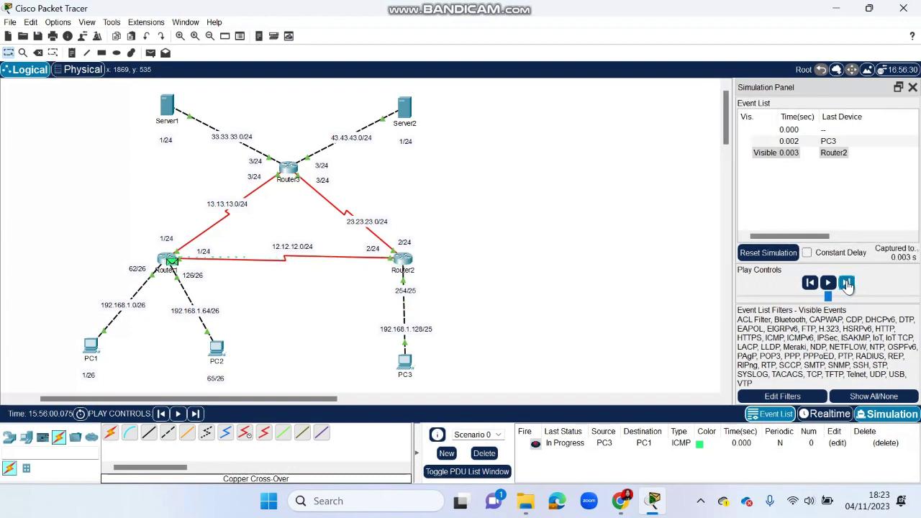
click(847, 282)
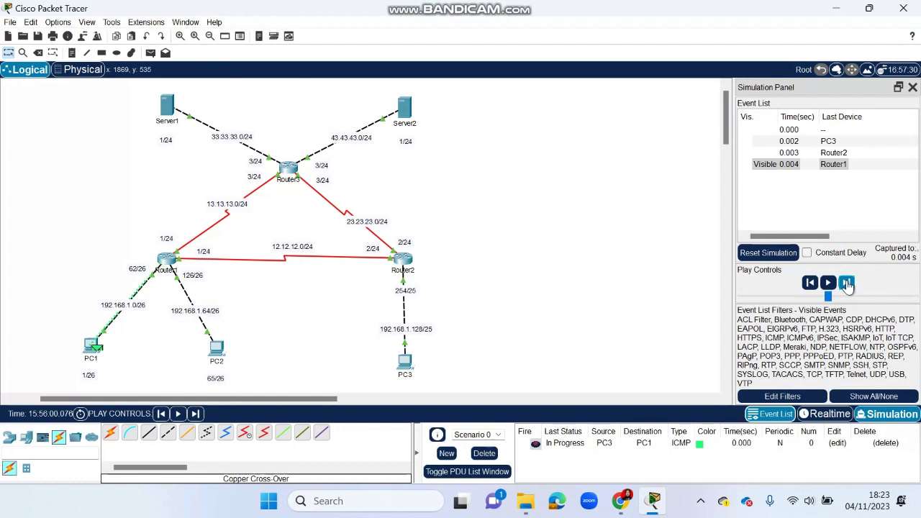
click(846, 283)
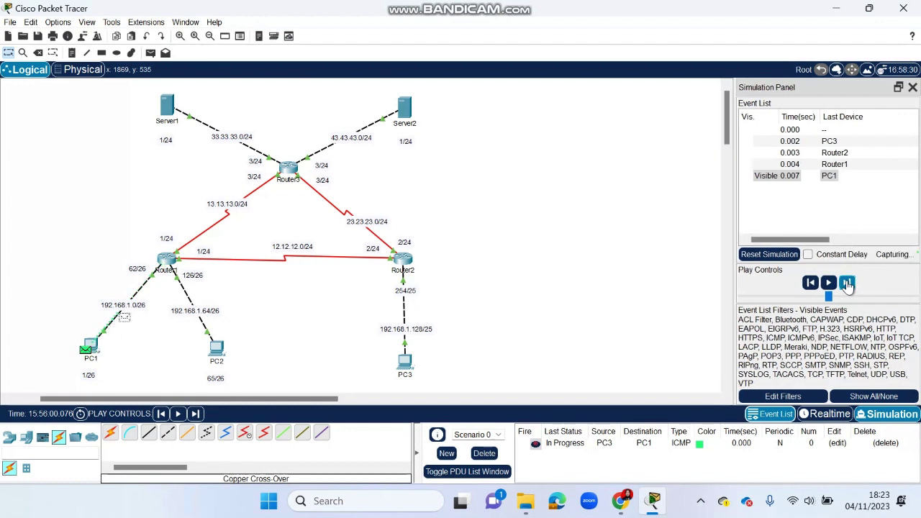
click(847, 283)
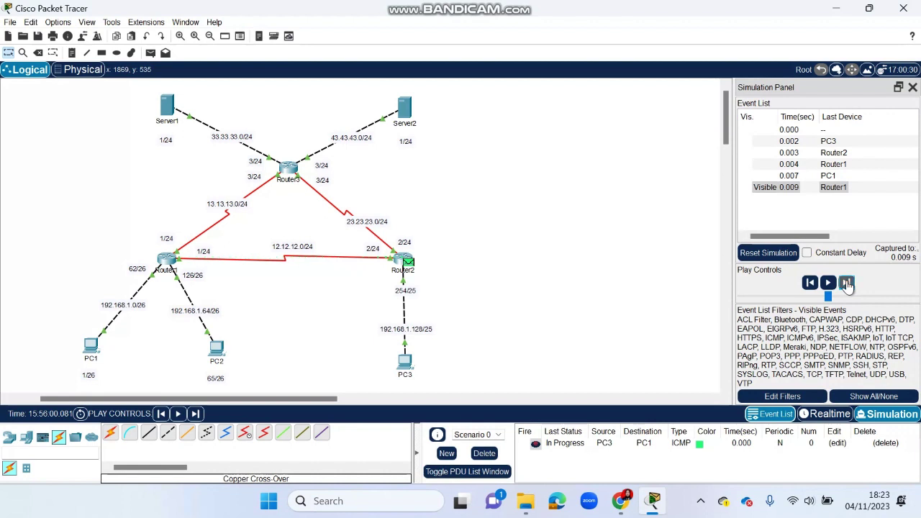
click(847, 283)
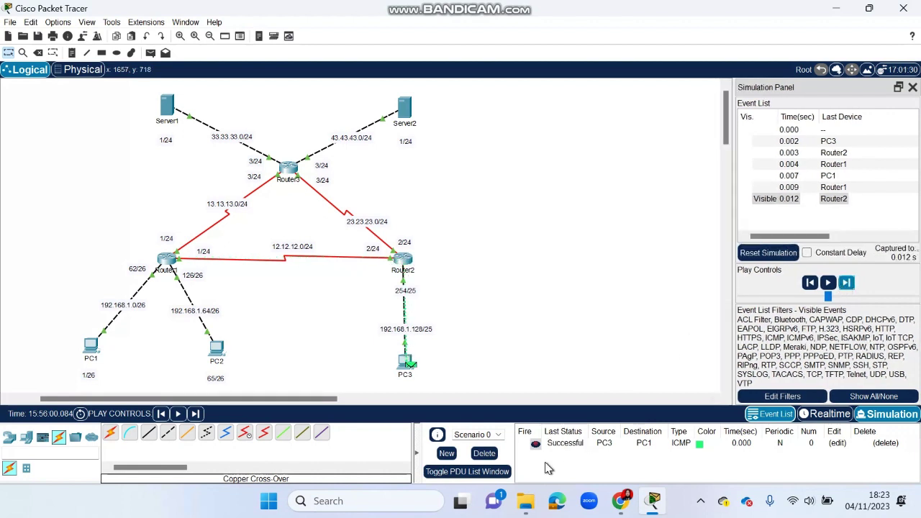
Step: Delete the PC3-to-PC1 test scenario and add a simple PDU from PC3 to PC2
click(484, 455)
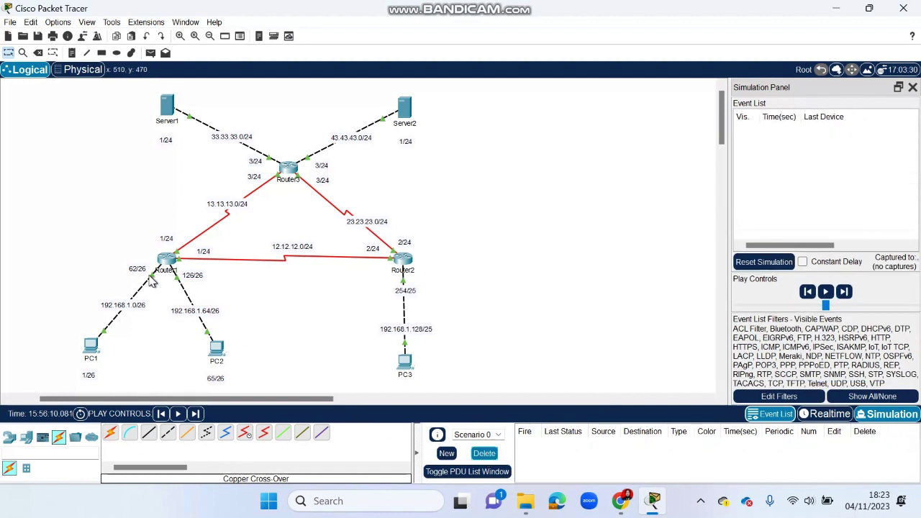
click(151, 55)
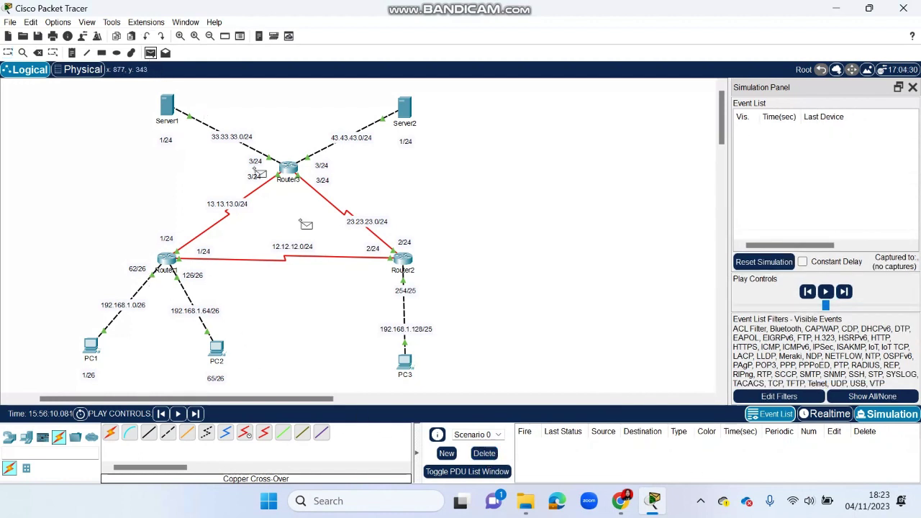
click(405, 360)
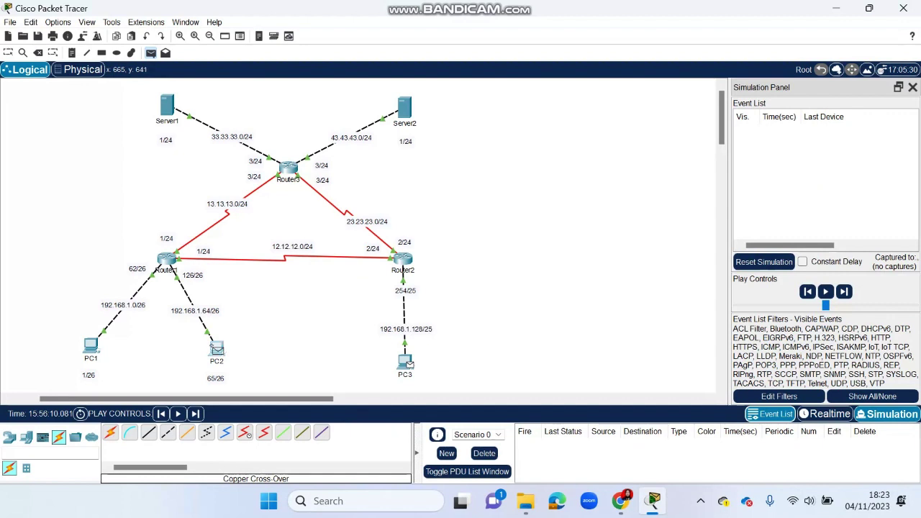
click(217, 350)
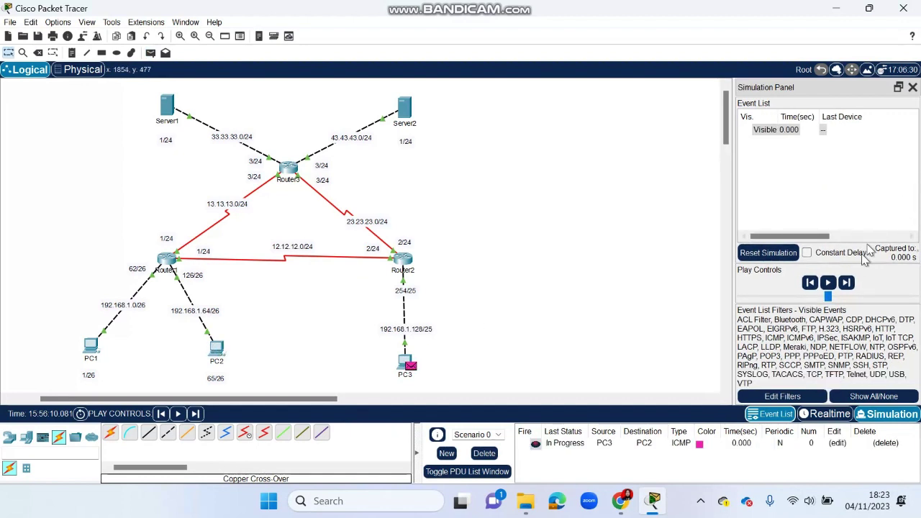
Step: Advance the simulation event by event to trace the ping from PC3 to PC2 and its reply back to PC3
click(850, 285)
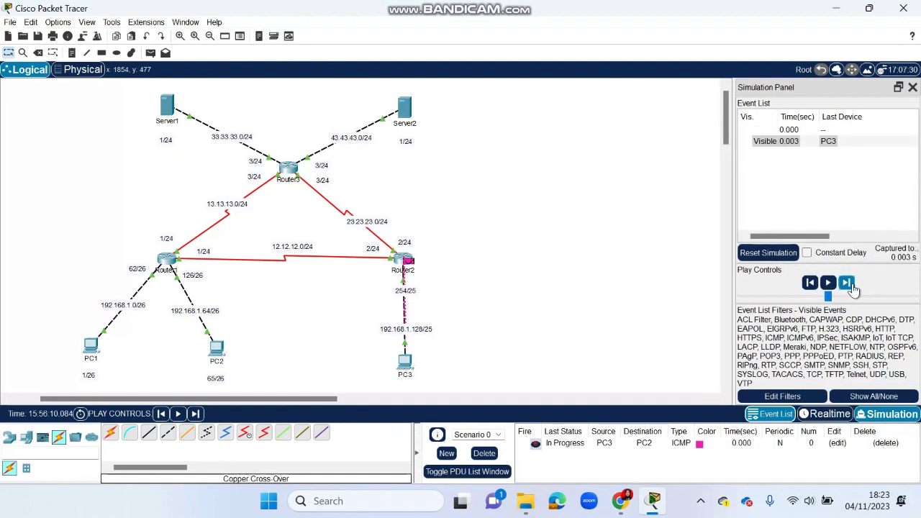
click(850, 284)
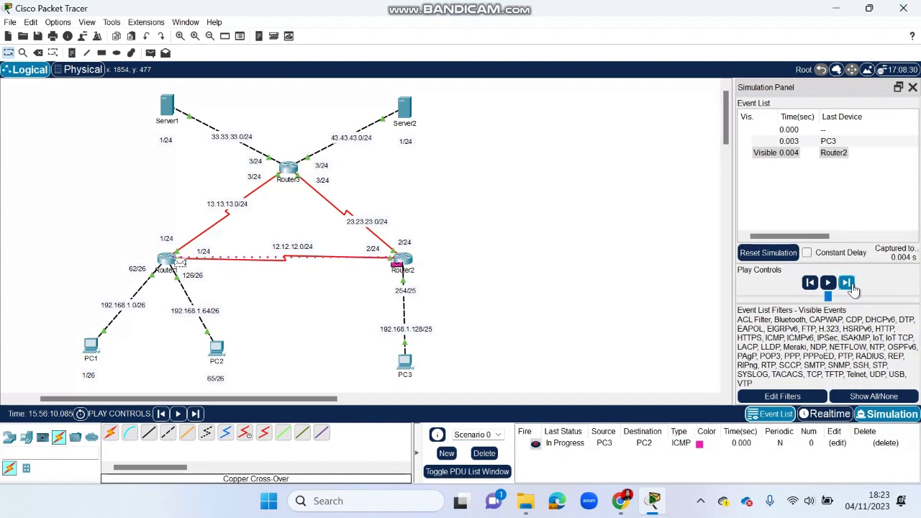
click(850, 285)
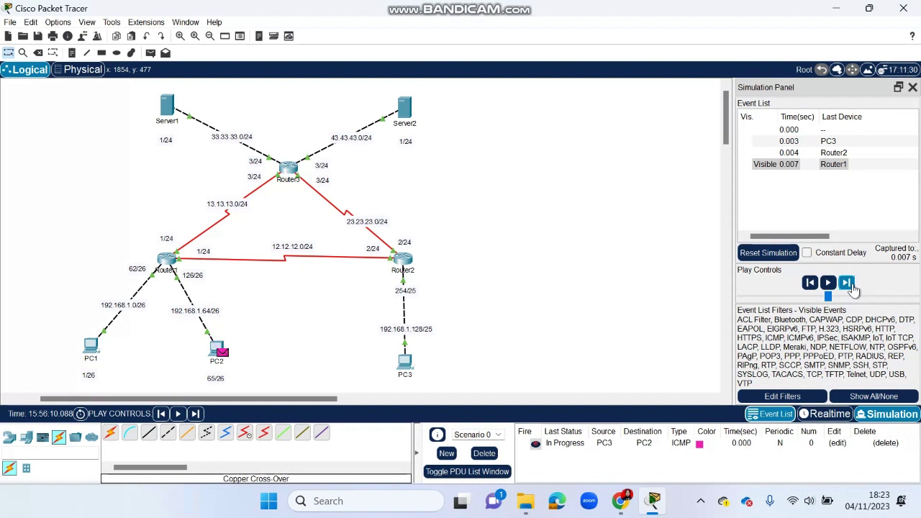
click(851, 285)
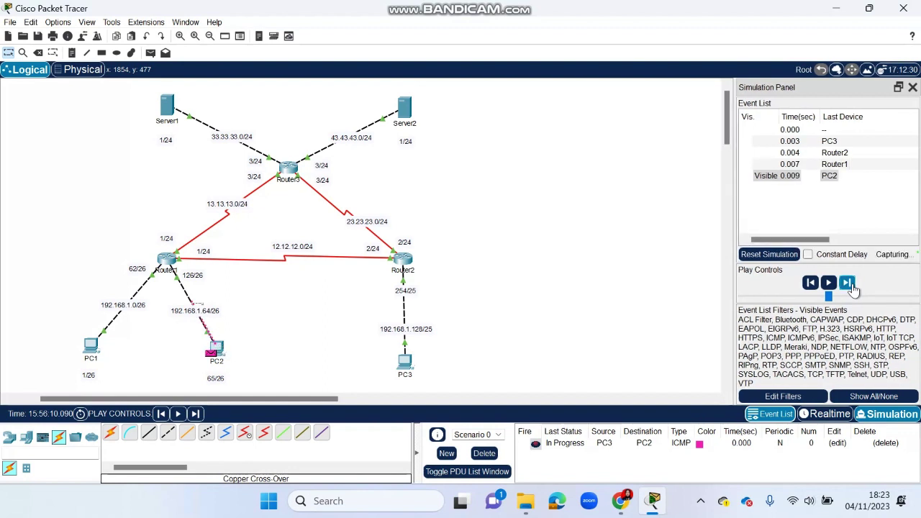
click(851, 285)
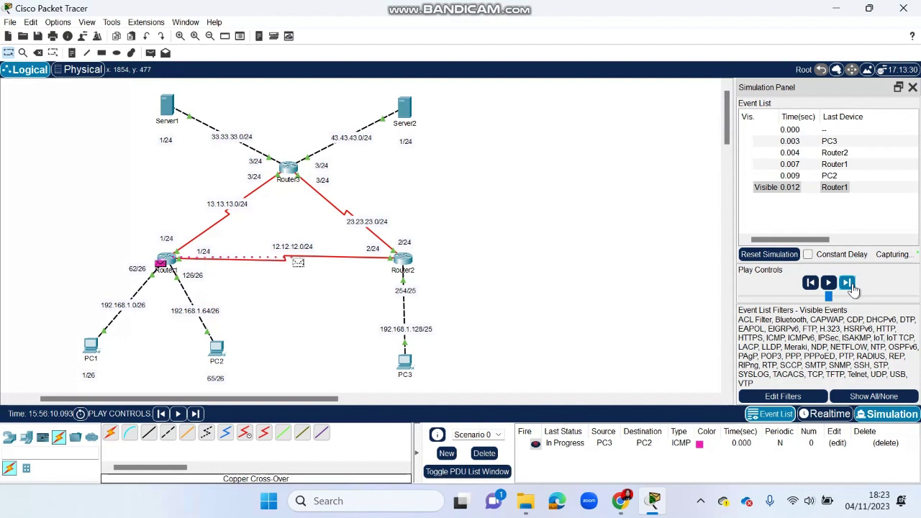
click(850, 285)
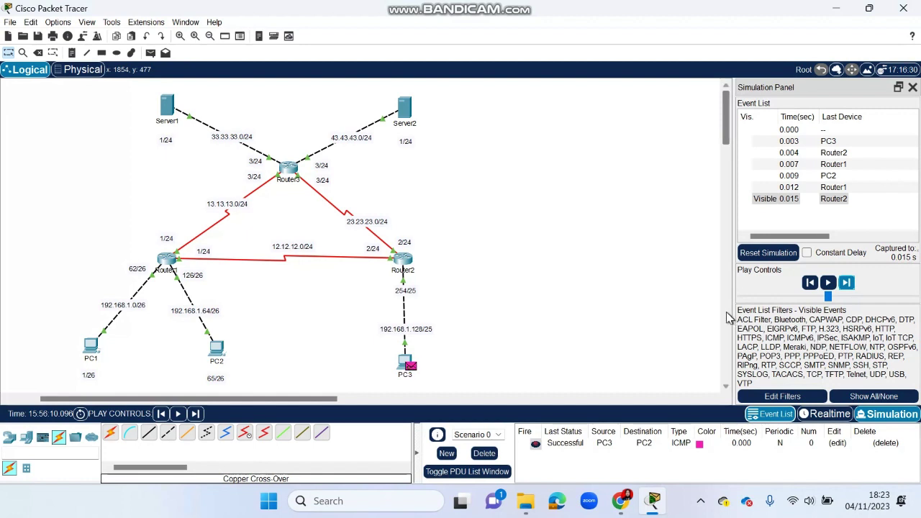
Step: Delete the PC3-to-PC2 test scenario and add a simple PDU from PC3 to Server1
click(494, 455)
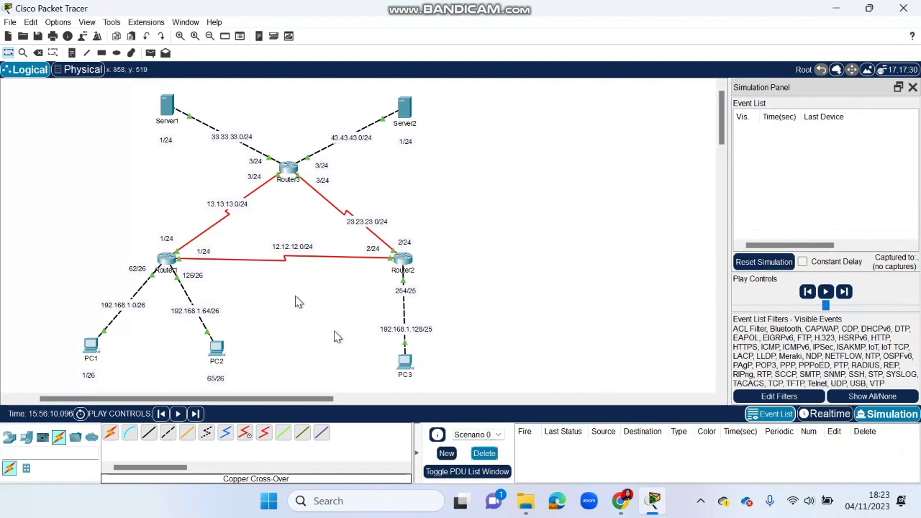
click(150, 53)
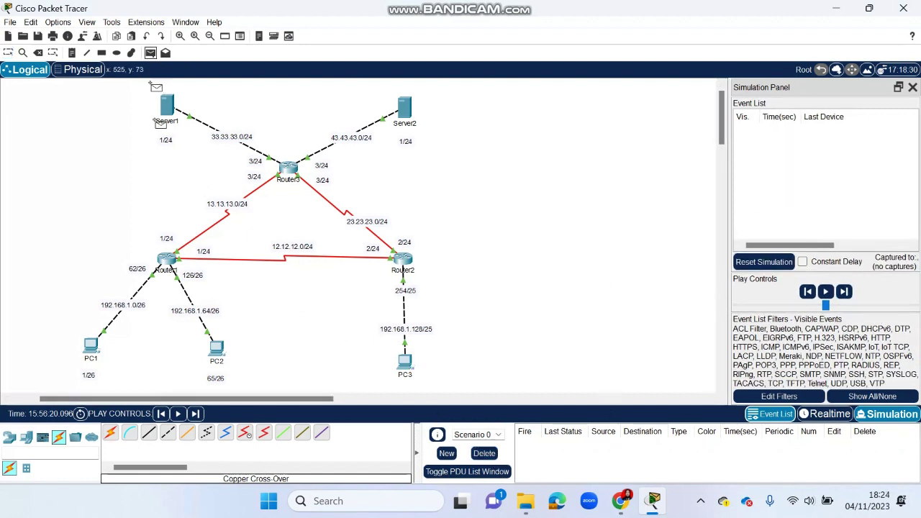
click(412, 363)
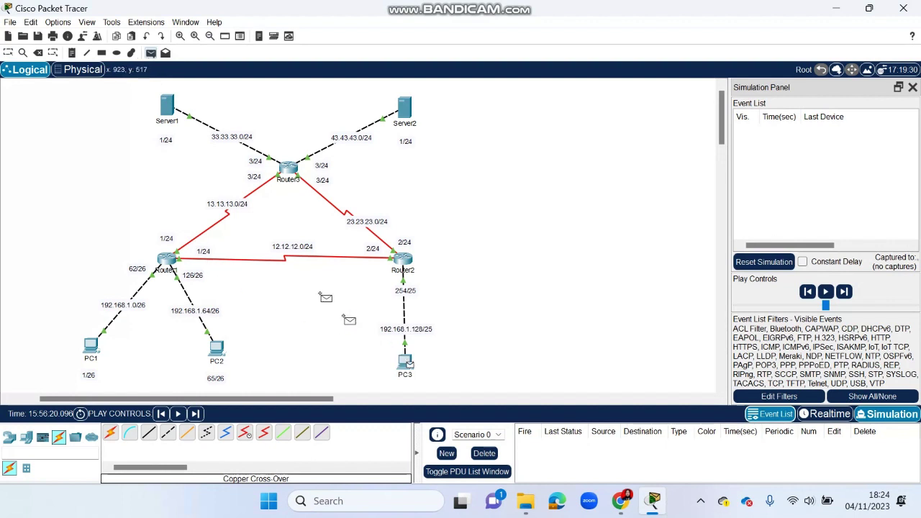
click(170, 106)
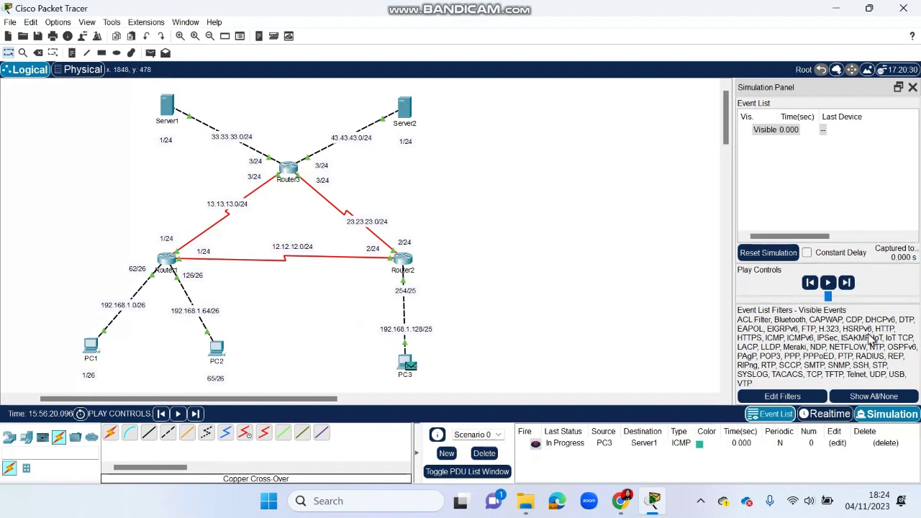
Step: Advance the simulation event by event to trace the ping from PC3 to Server1 and its reply back to PC3
click(847, 284)
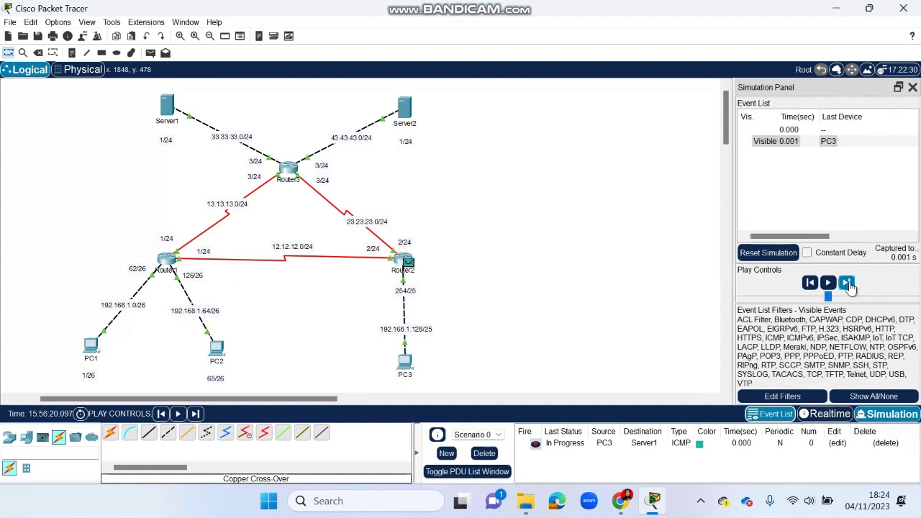
click(847, 283)
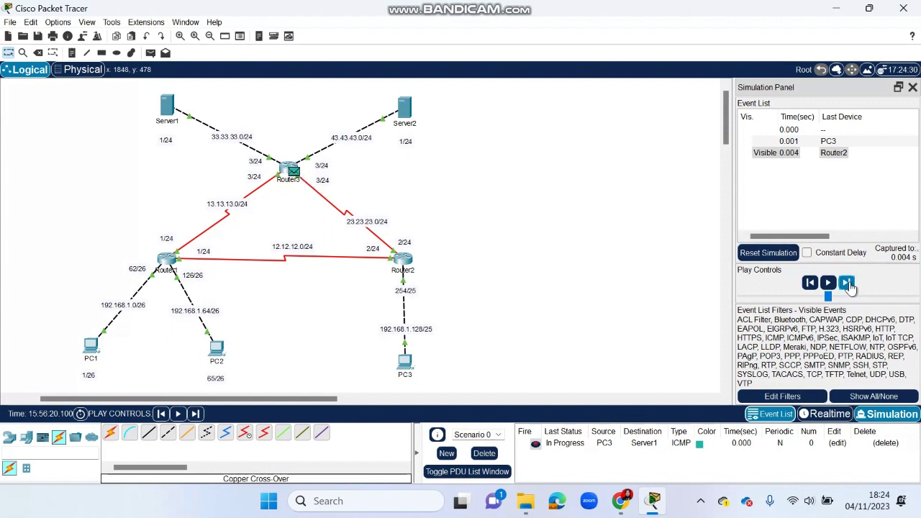
click(848, 284)
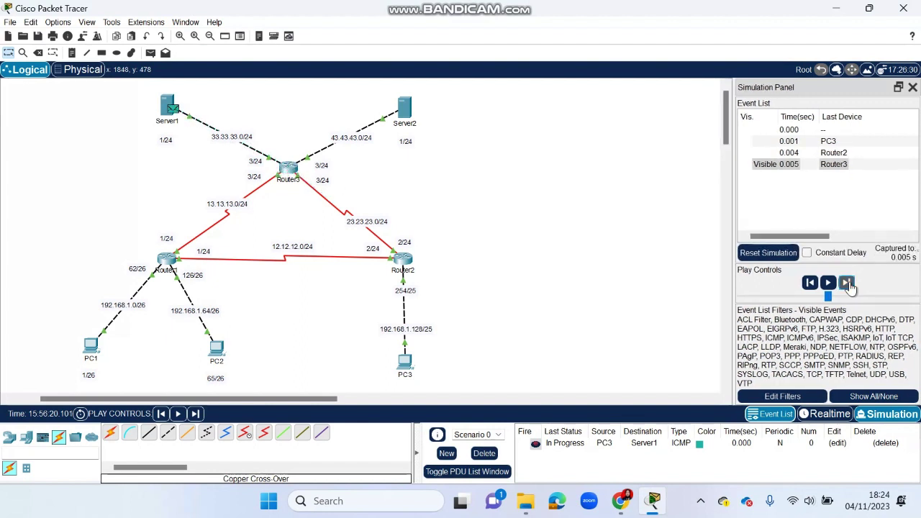
click(847, 283)
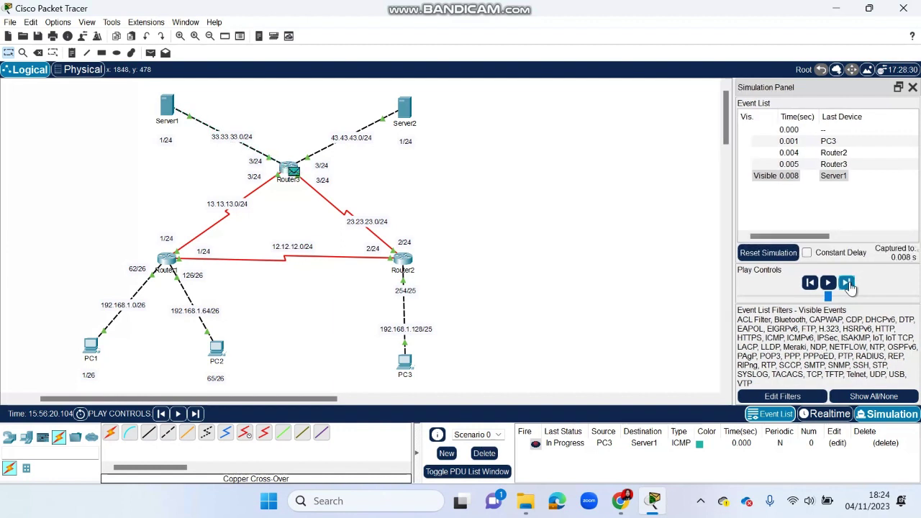
click(847, 284)
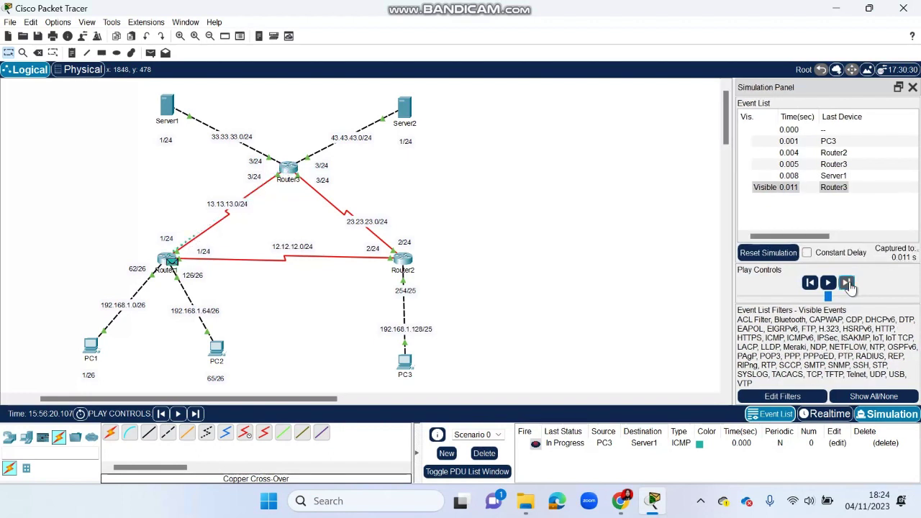
click(848, 283)
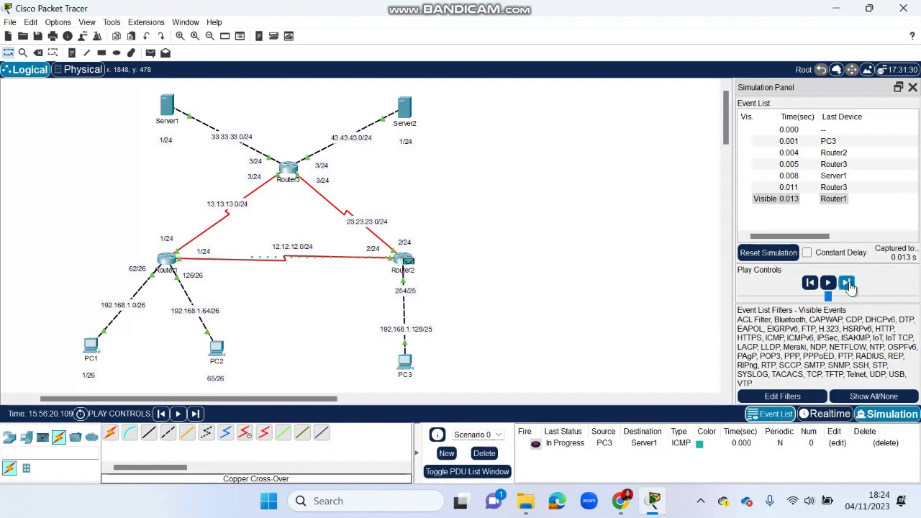
click(848, 284)
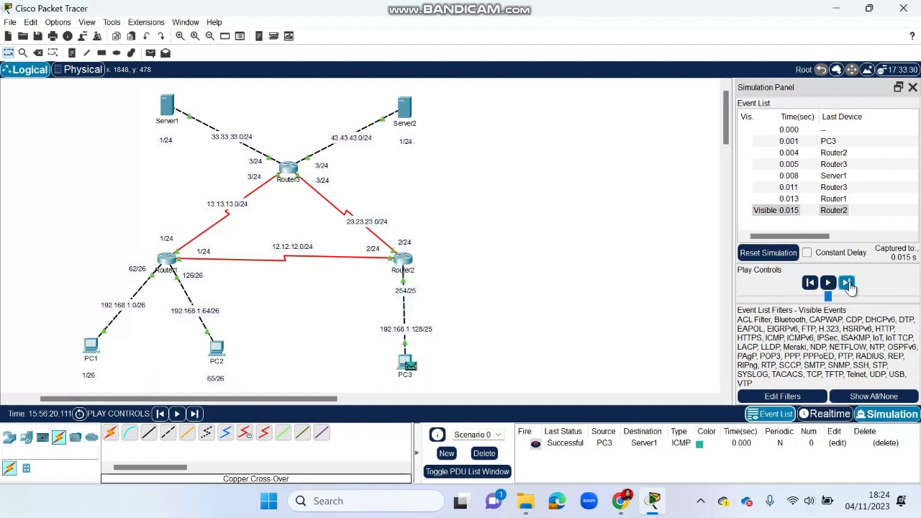
Step: Delete the PC3-to-Server1 test scenario and add a simple PDU from PC3 to Server2
click(484, 453)
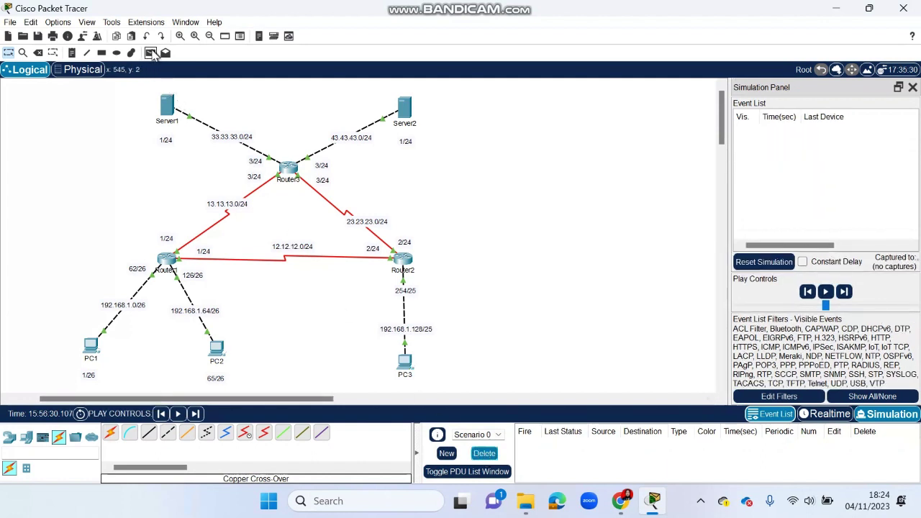
click(151, 53)
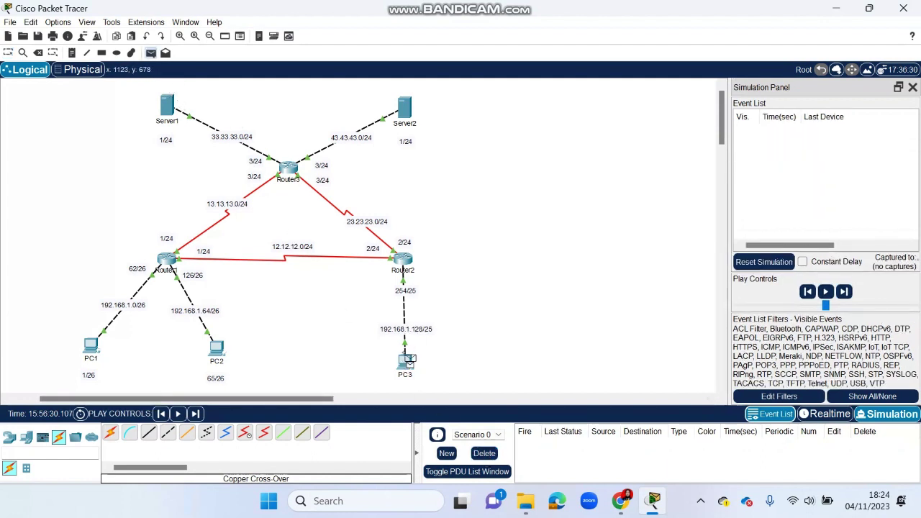
click(409, 358)
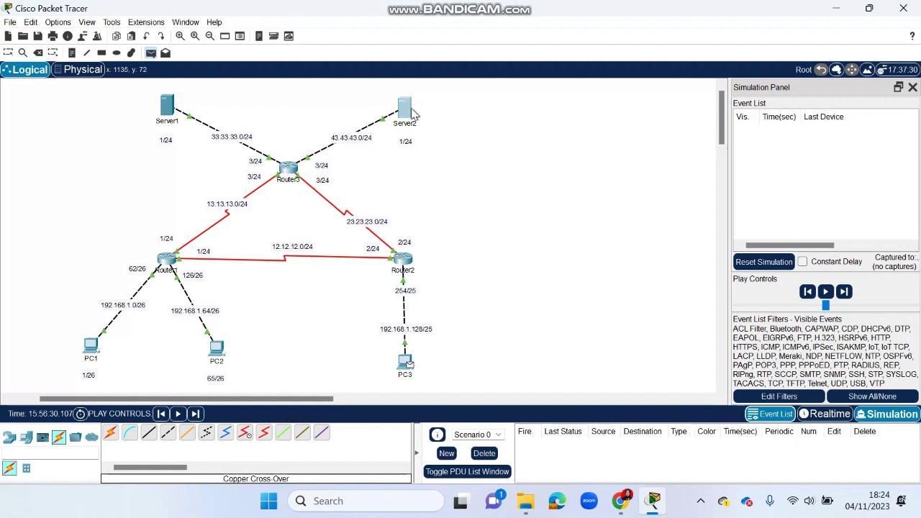
click(412, 109)
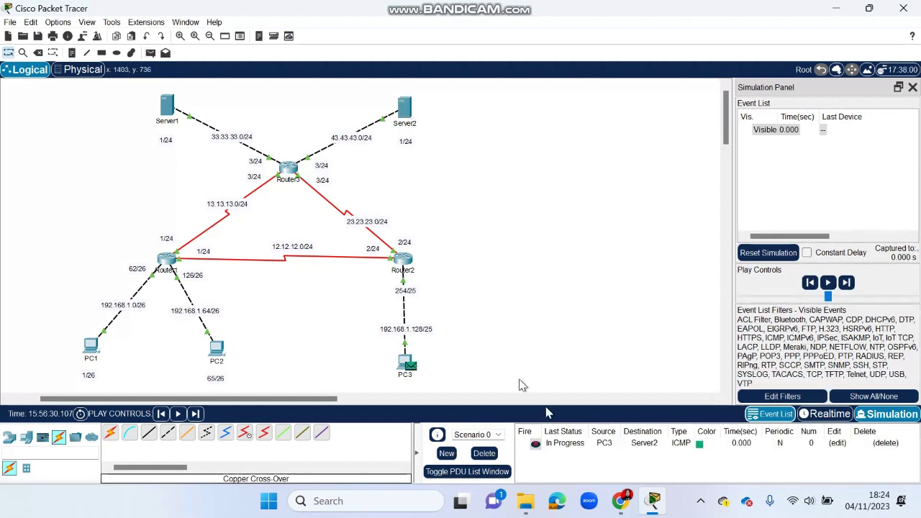
Step: Advance the simulation event by event to trace the ping from PC3 to Server2 and its reply back to PC3
click(847, 282)
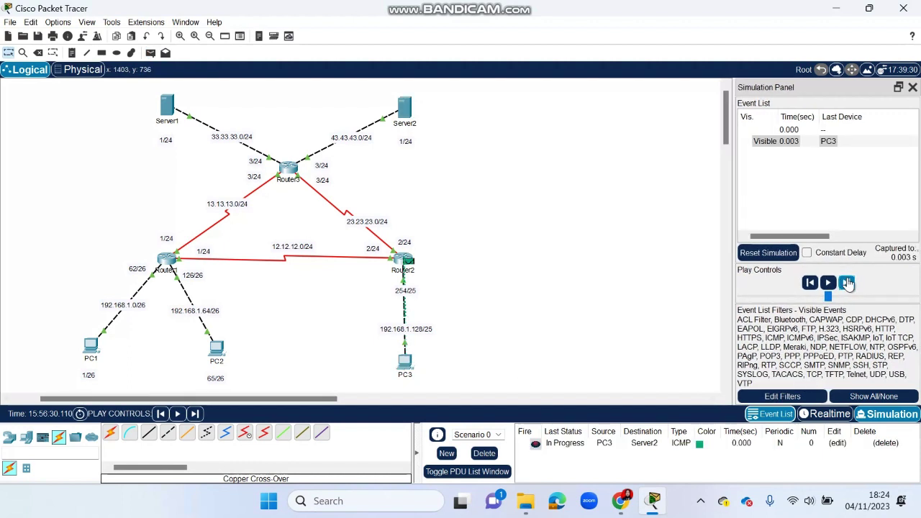
click(846, 283)
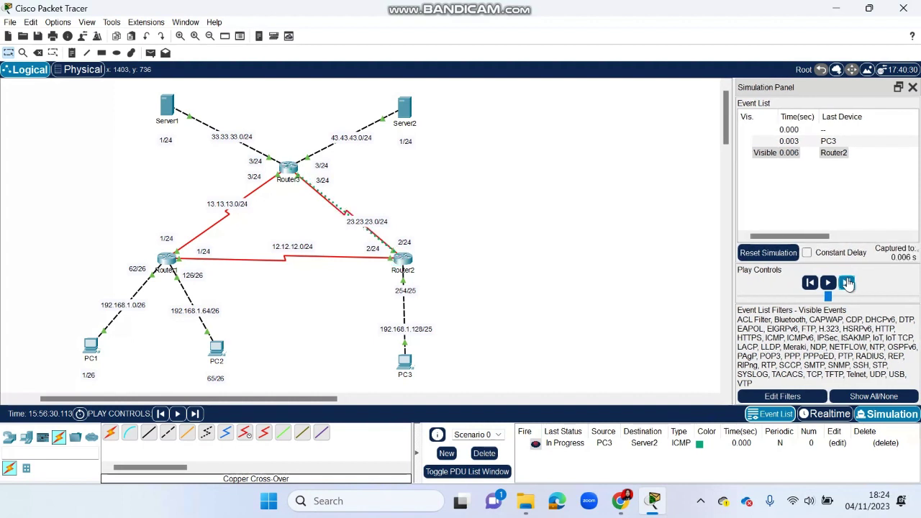
click(847, 283)
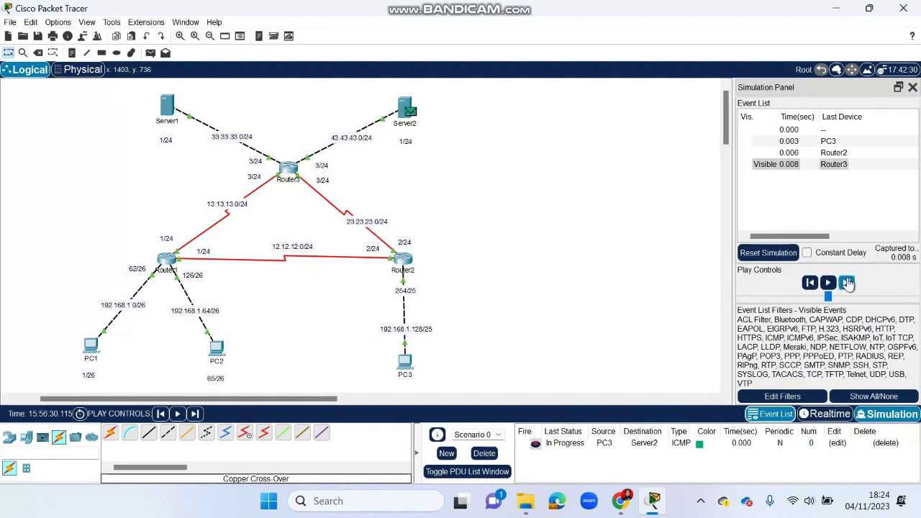
click(846, 283)
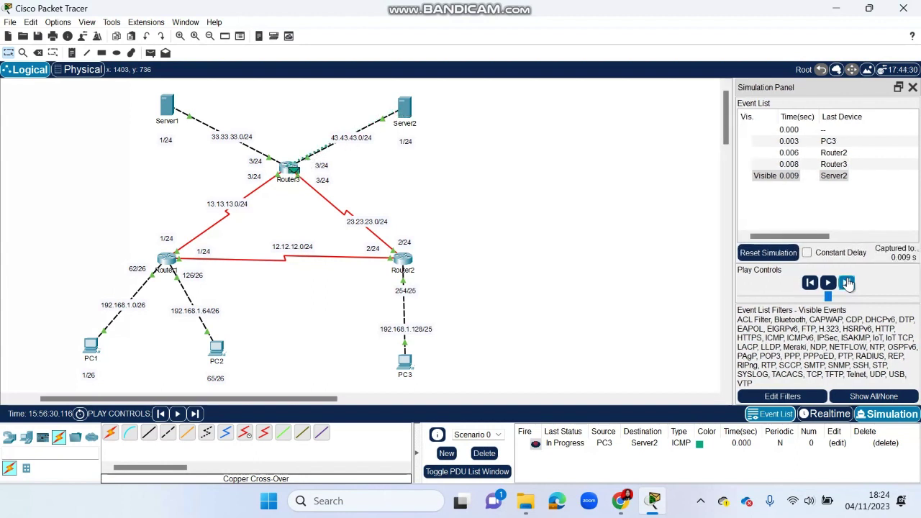
click(846, 283)
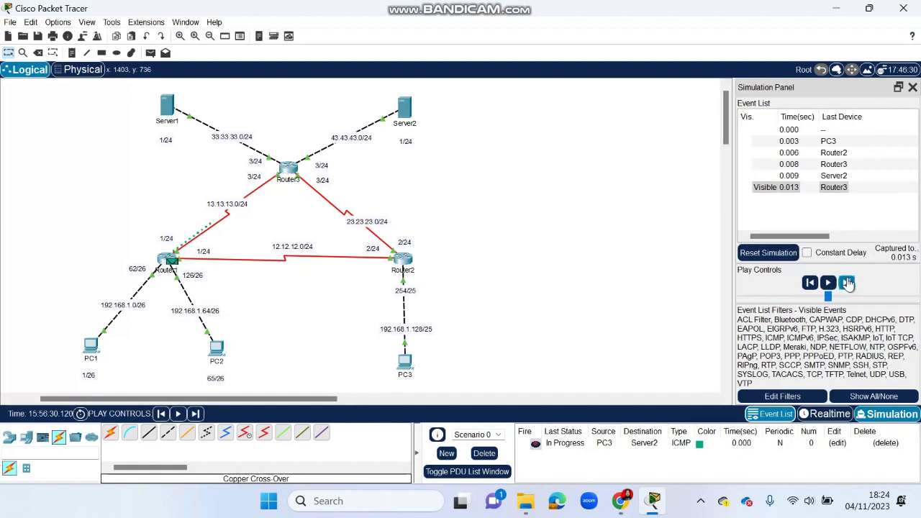
click(847, 282)
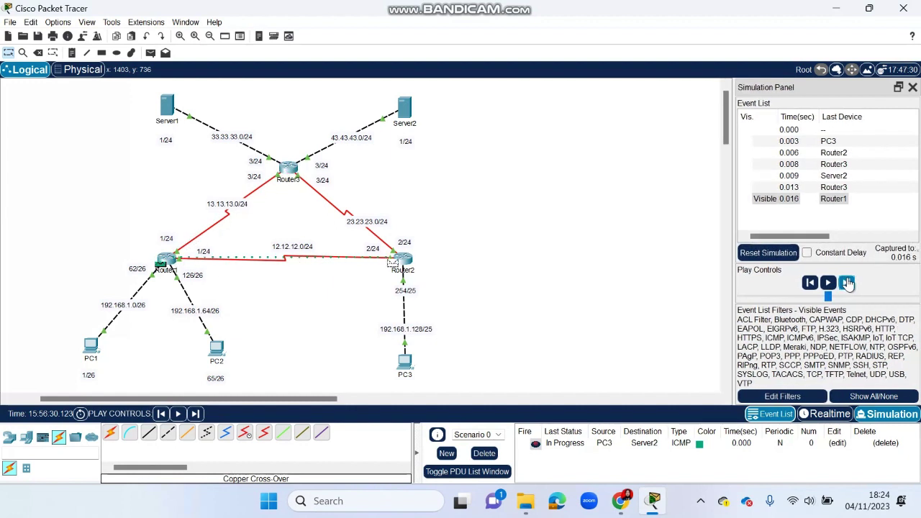
click(847, 283)
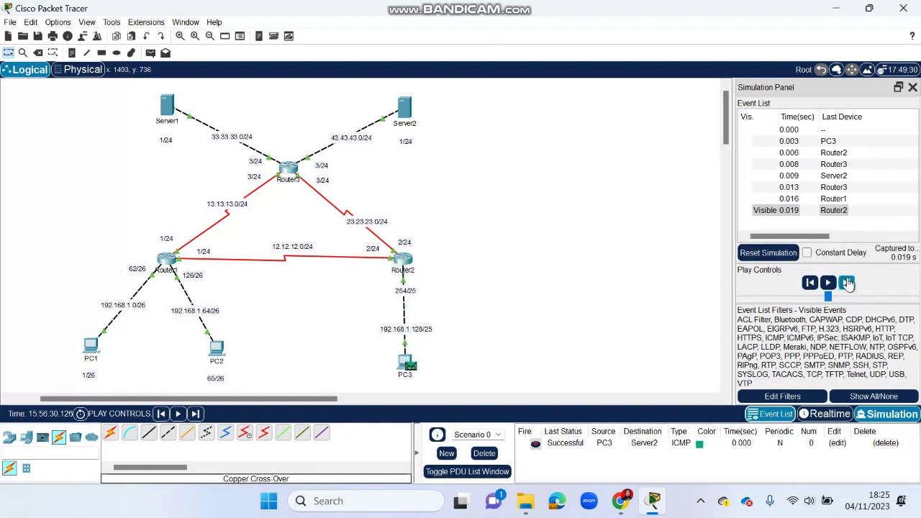
Step: Delete the PC3-to-Server2 test scenario and switch to the static routing assignment page in Chrome to check the Server 1 ping scenarios
click(483, 453)
mouse_move(618, 498)
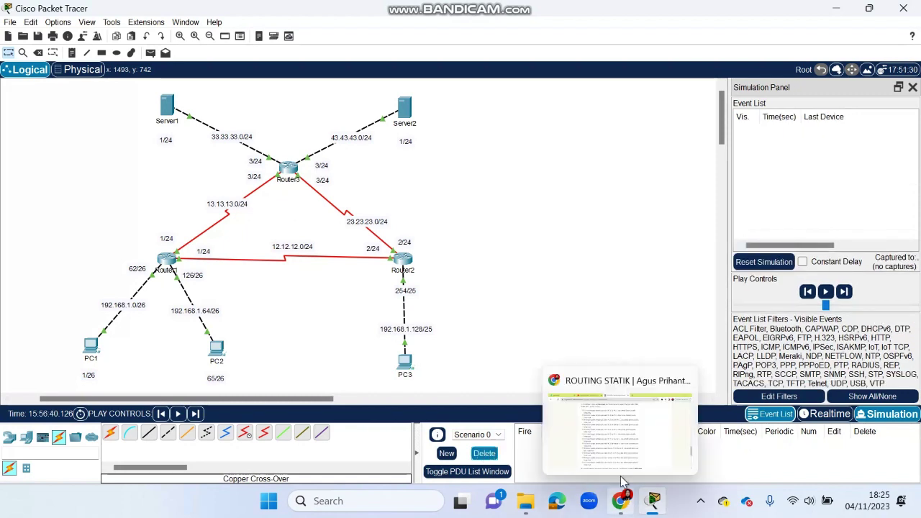
click(615, 447)
scroll(516, 378, down, 3)
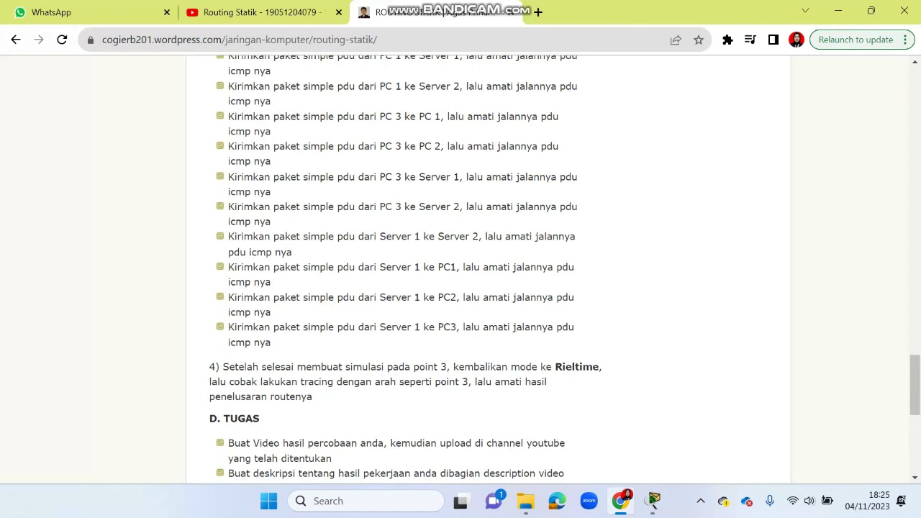
Step: Switch back to Cisco Packet Tracer and add a simple PDU from Server1 to PC1
click(651, 431)
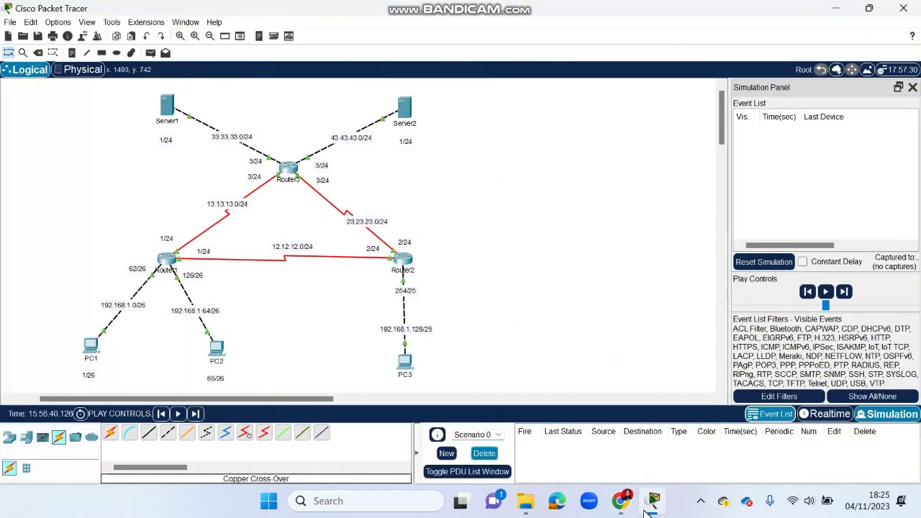
click(151, 54)
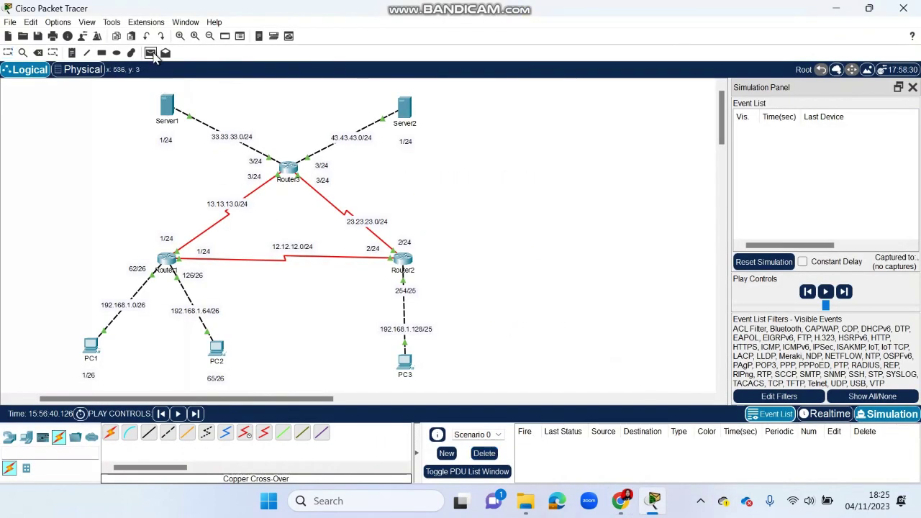
click(173, 109)
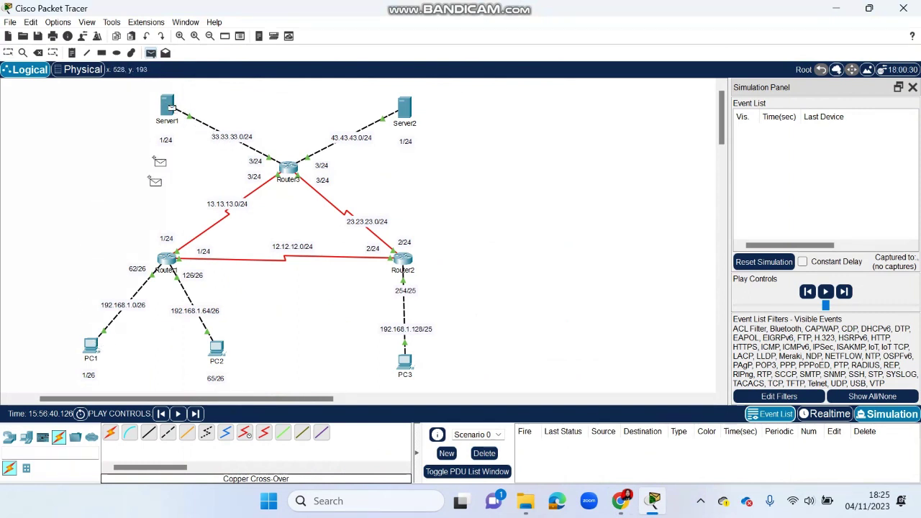
click(92, 348)
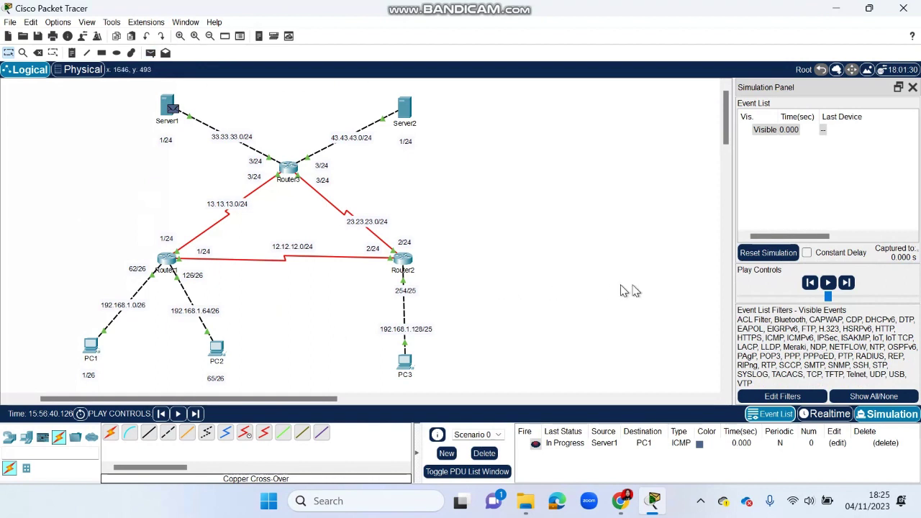
Step: Advance the simulation event by event to trace the ping from Server1 until it reaches PC1
click(847, 286)
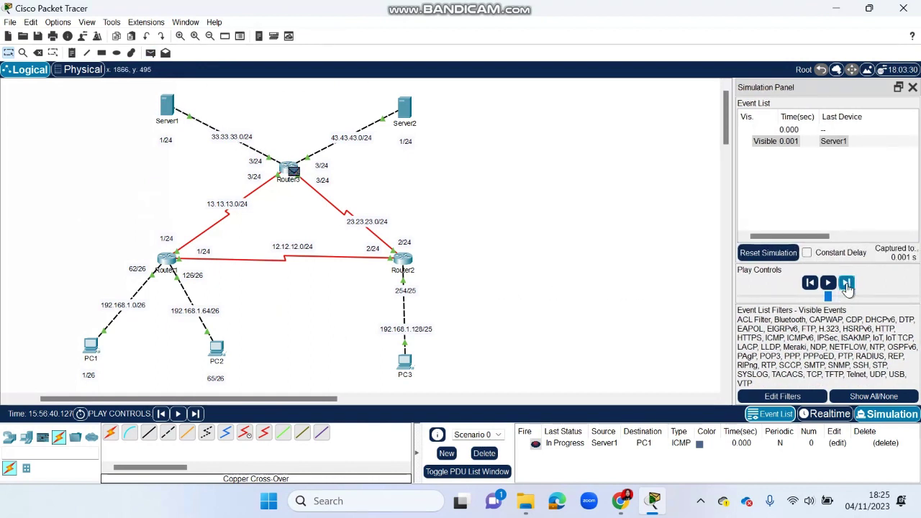
click(847, 287)
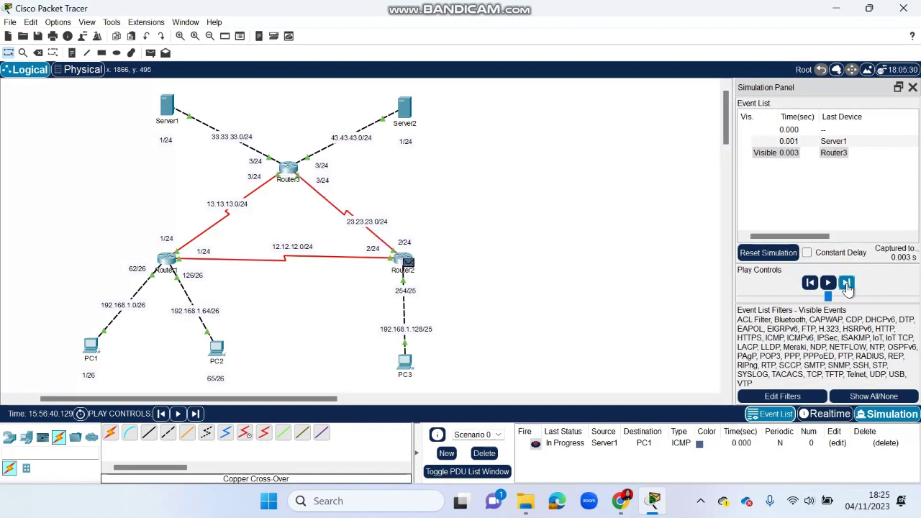
click(848, 286)
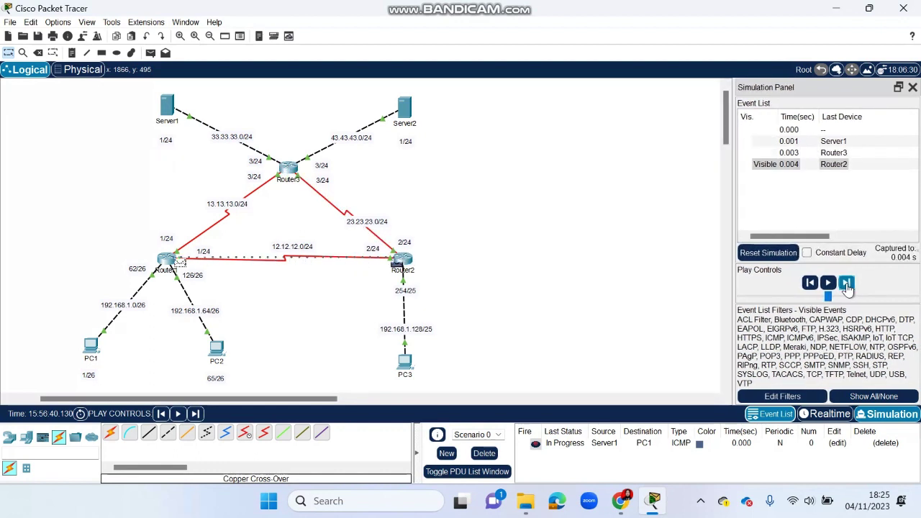
click(847, 286)
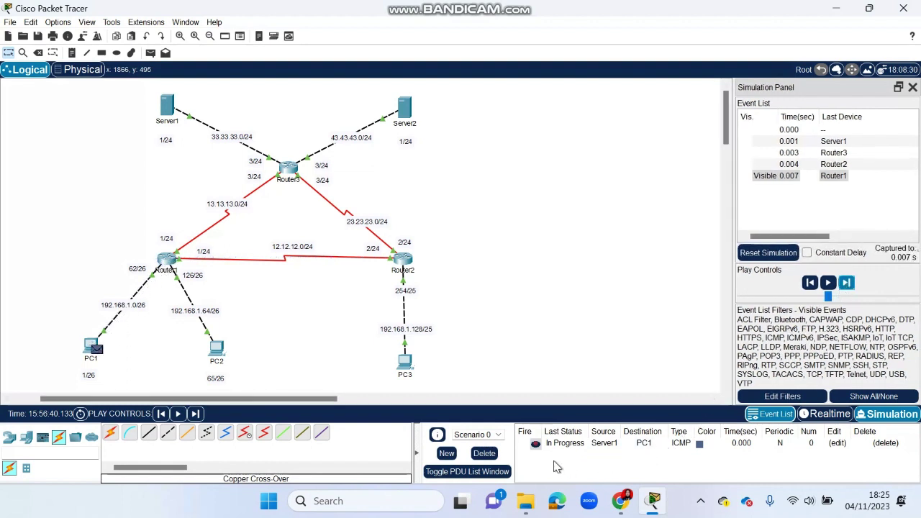
Step: Delete the Server1-to-PC1 test scenario and add a simple PDU from Server1 to PC2
click(485, 453)
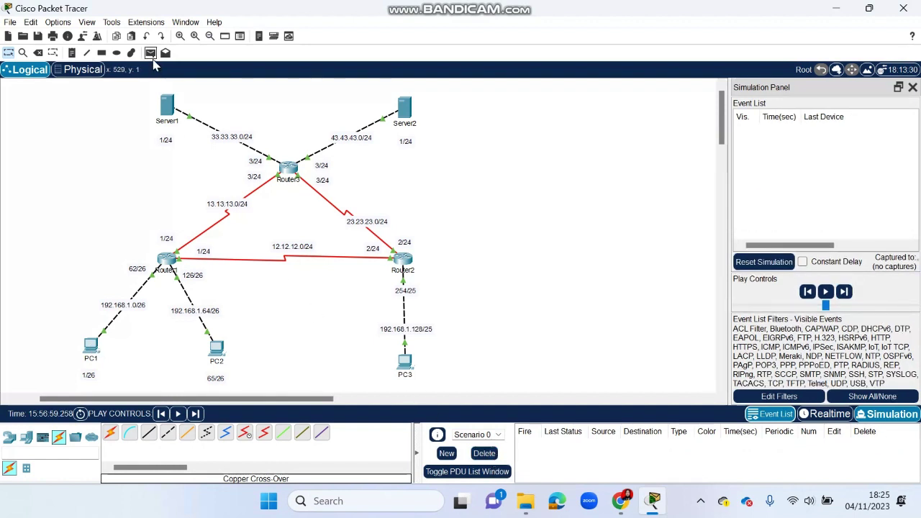
click(151, 54)
click(169, 106)
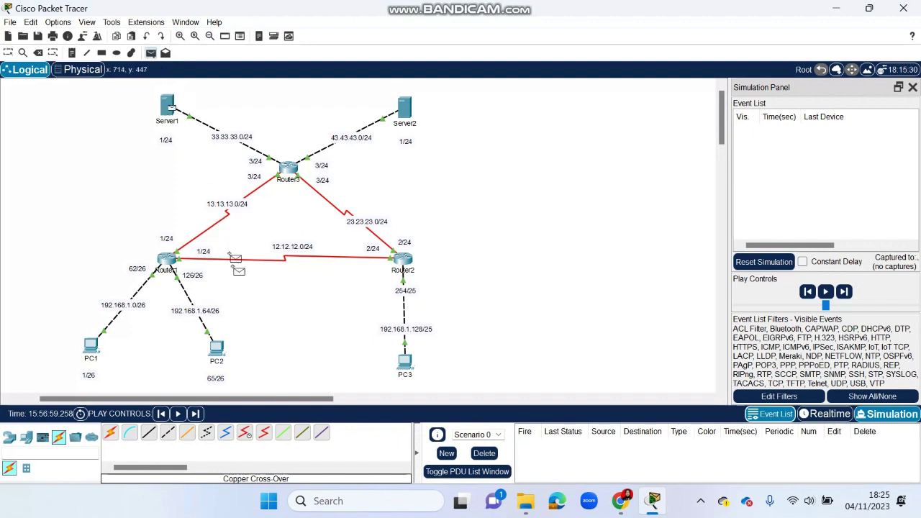
click(216, 348)
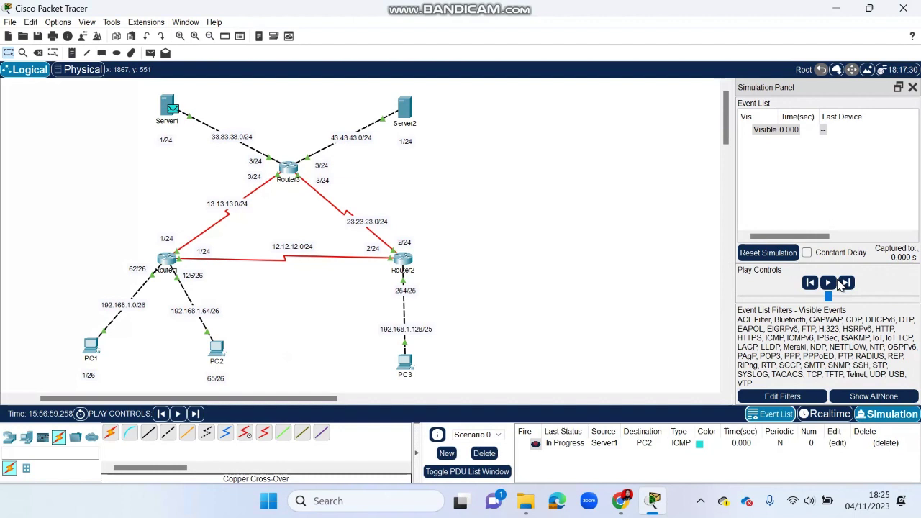
Step: Advance the simulation event by event to trace the ping from Server1 to PC2 and its reply back to Server1
click(846, 283)
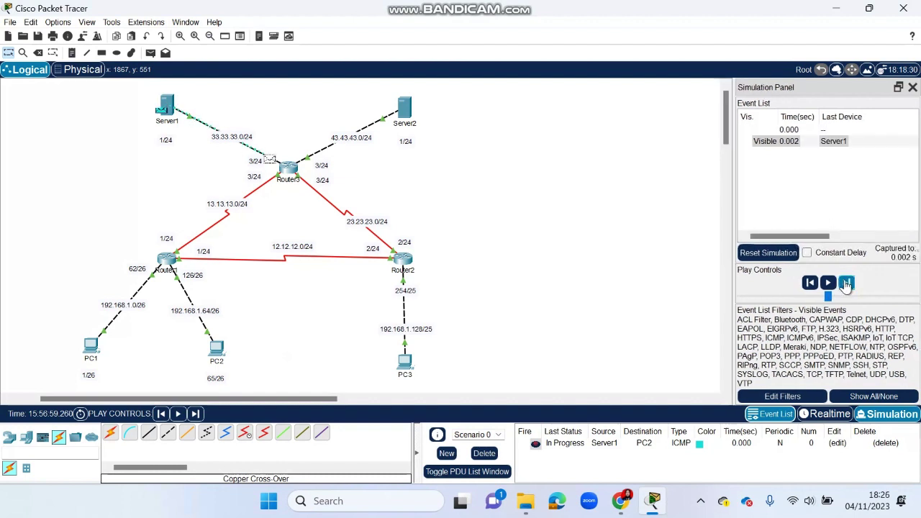
click(846, 284)
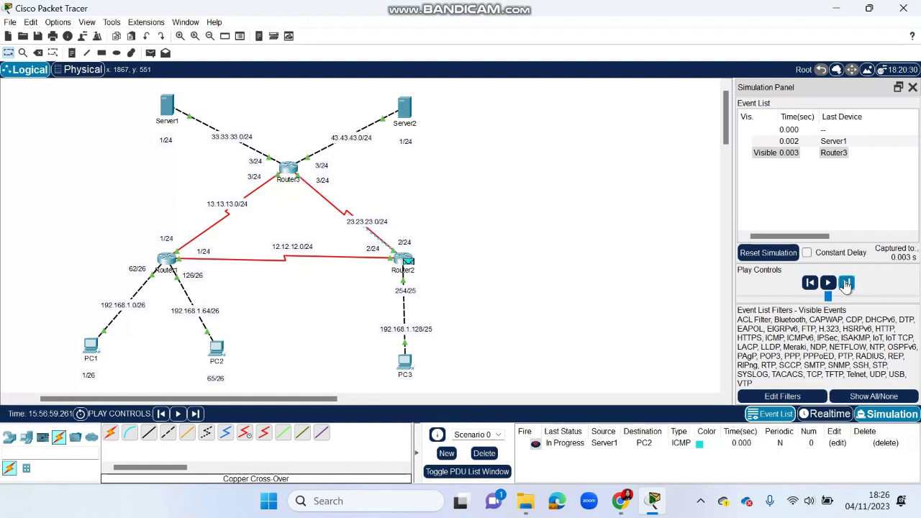
click(846, 283)
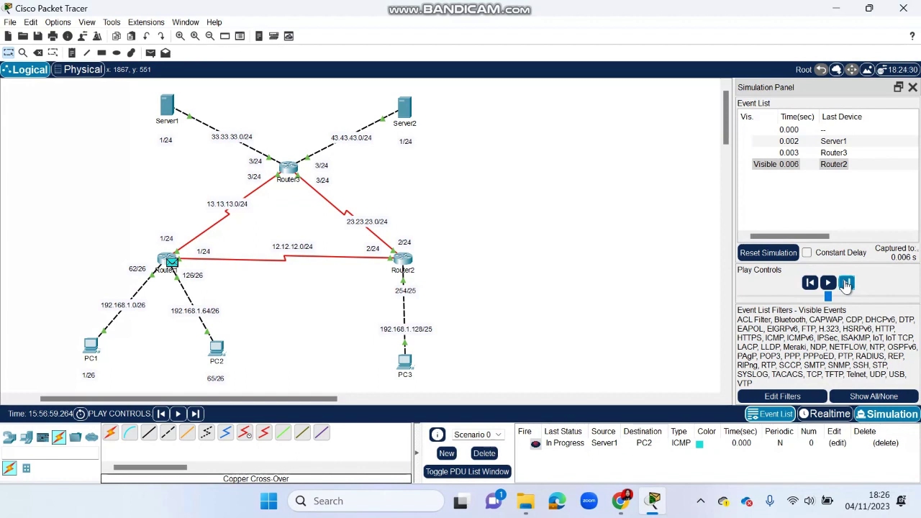
click(846, 283)
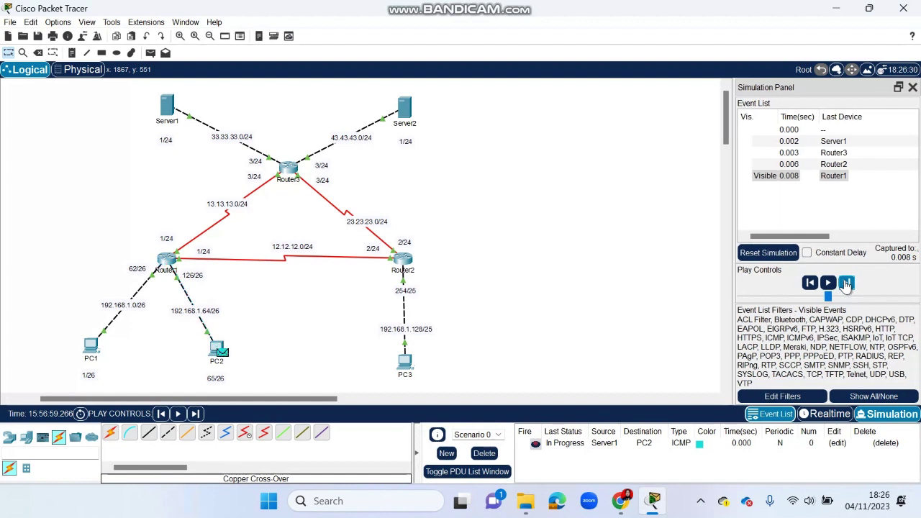
click(845, 284)
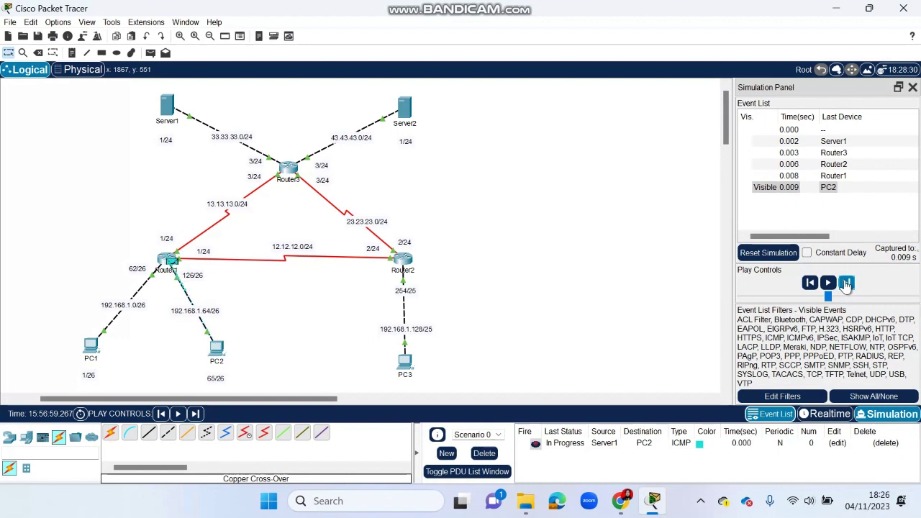
click(846, 284)
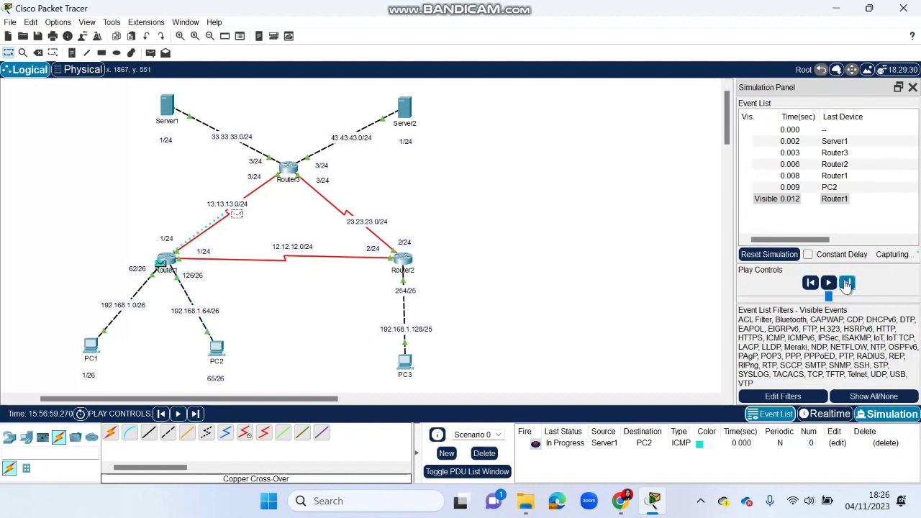
click(845, 283)
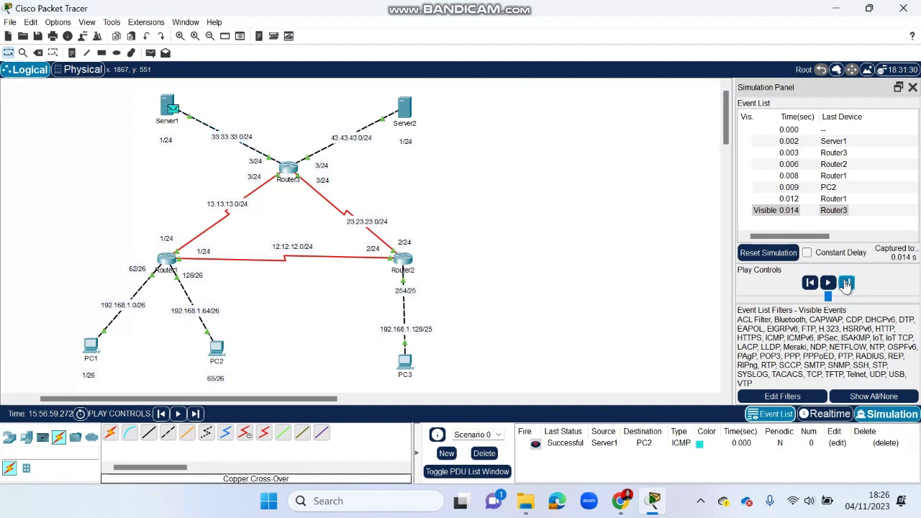
Step: Delete the Server1-to-PC2 test scenario and add a simple PDU from Server1 to PC3
click(482, 455)
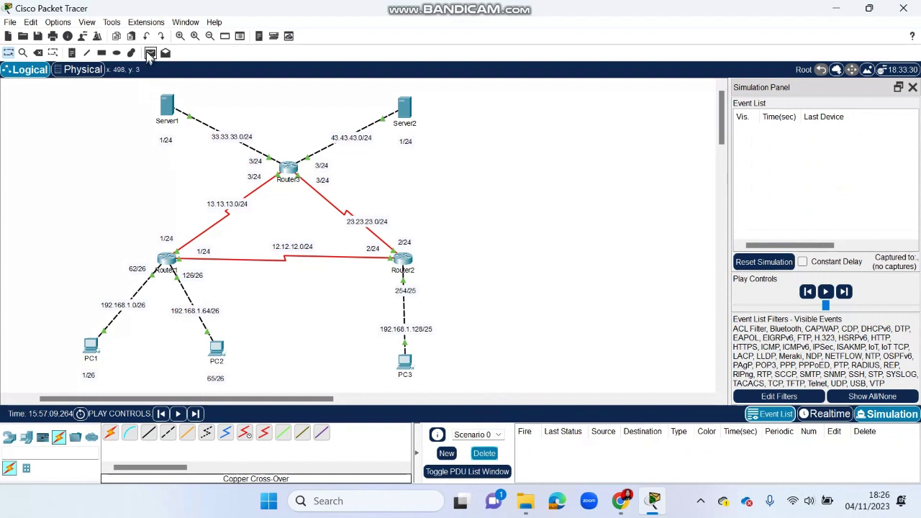
click(149, 54)
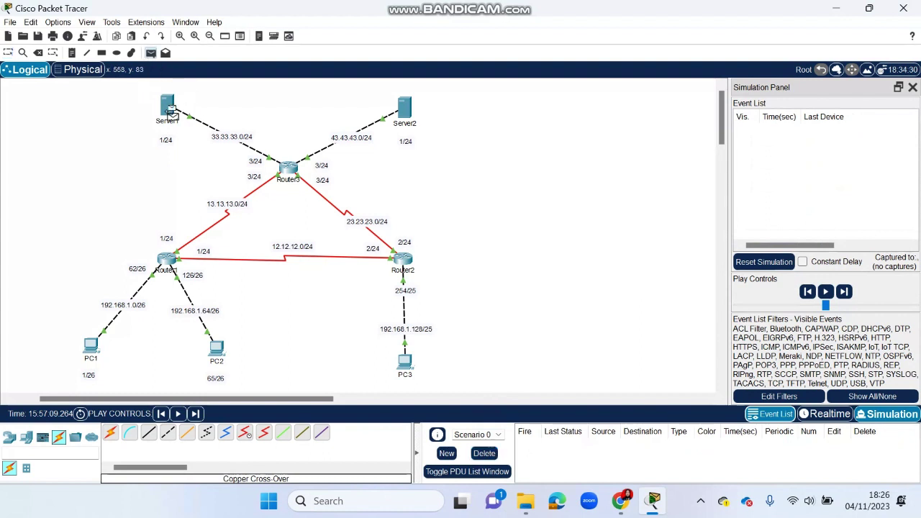
click(171, 112)
click(407, 366)
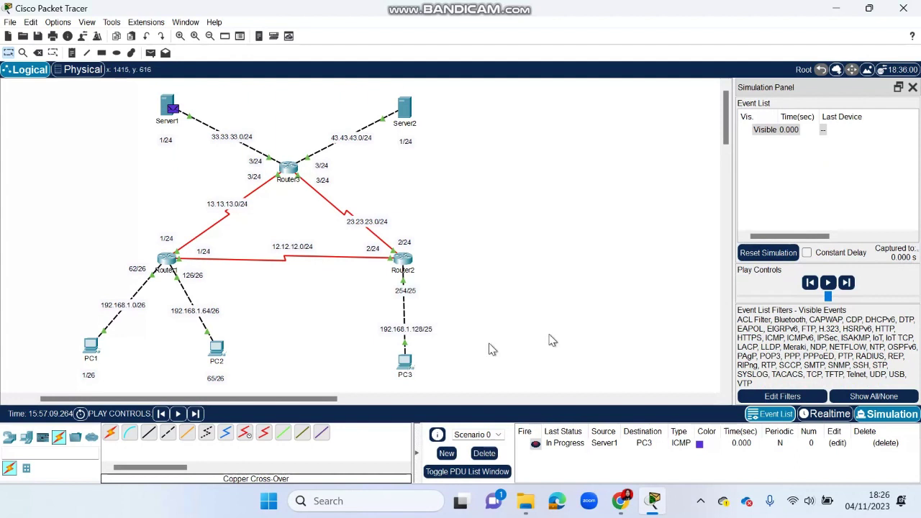
Step: Advance the simulation event by event to trace the ping from Server1 to PC3 and its reply back to Server1
click(846, 284)
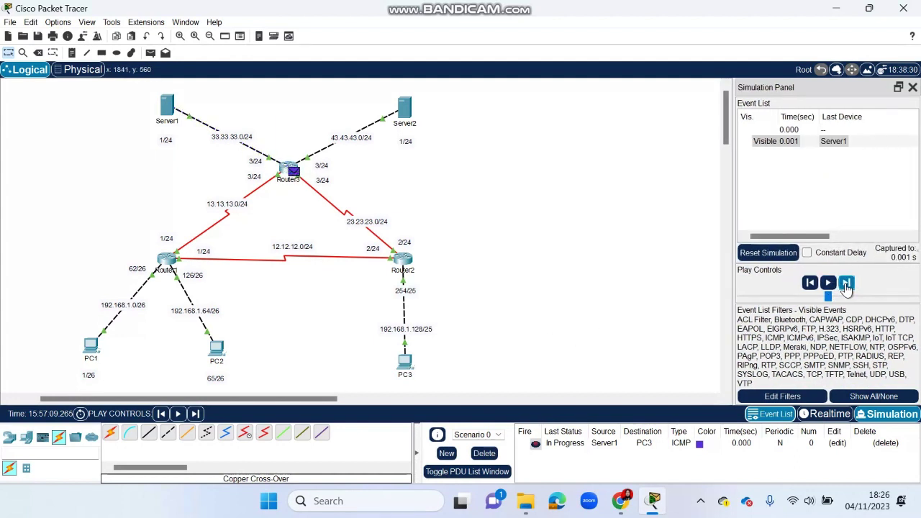
click(846, 283)
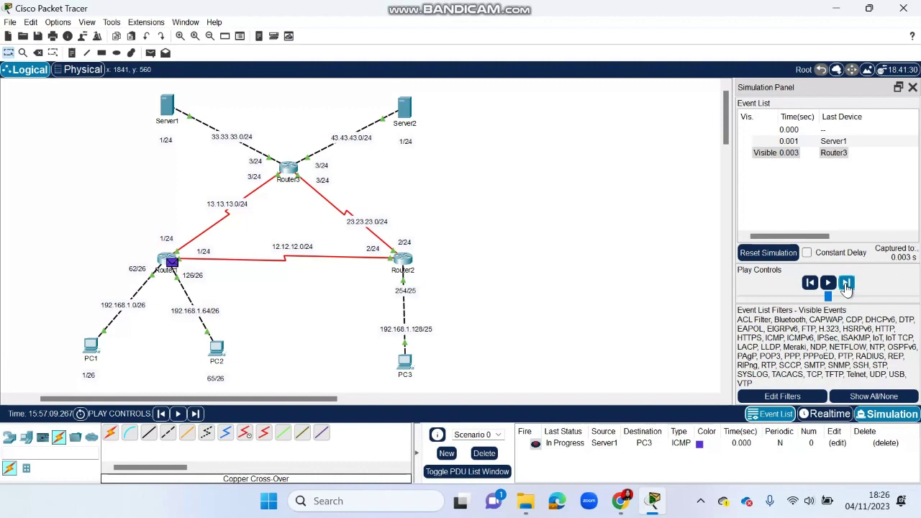
click(846, 283)
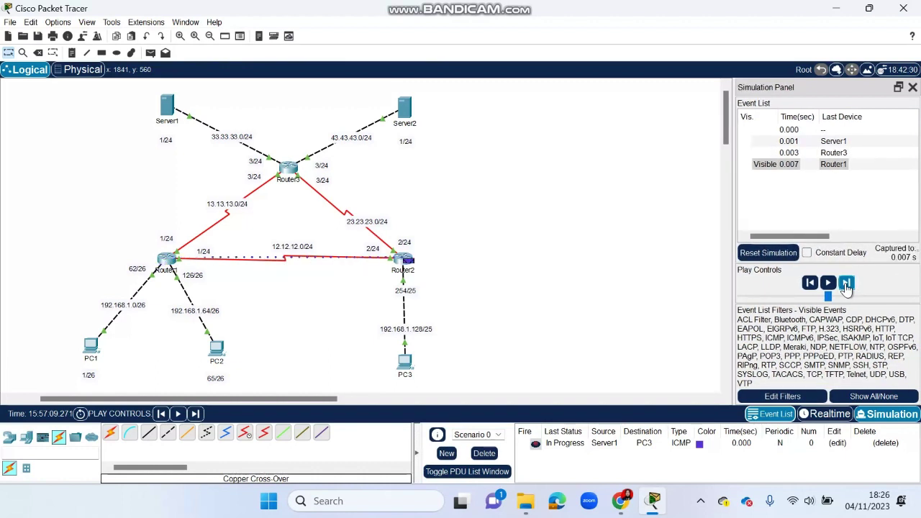
click(845, 283)
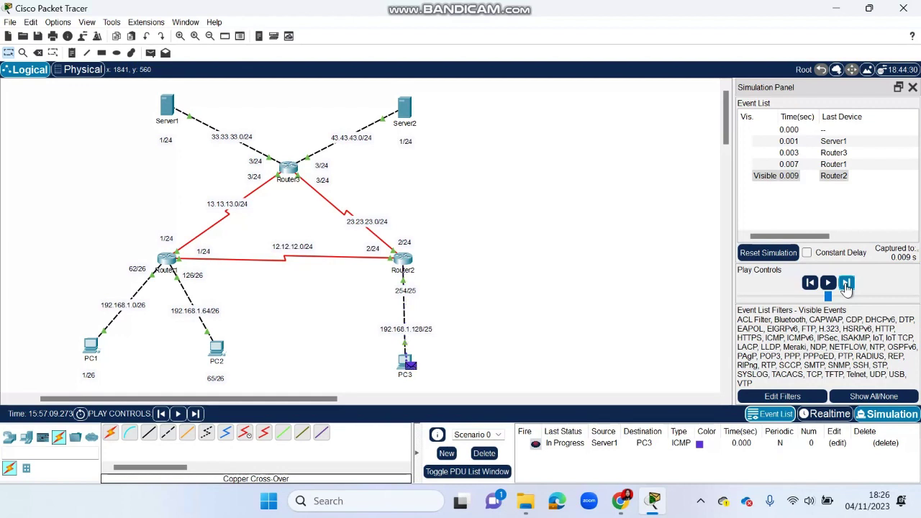
click(846, 284)
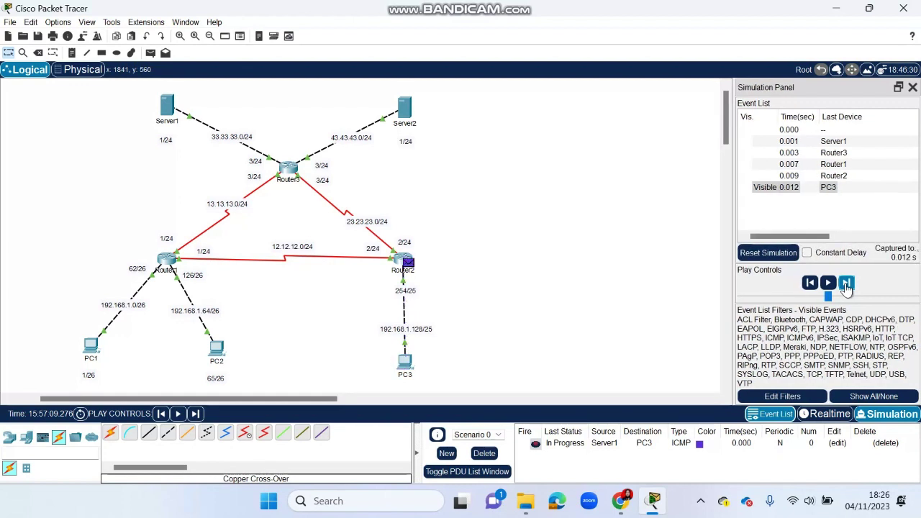
click(845, 283)
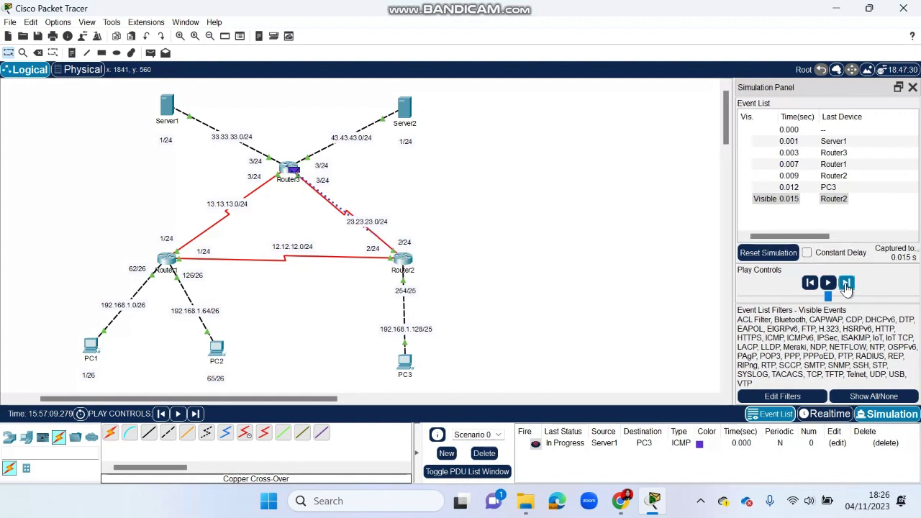
click(845, 283)
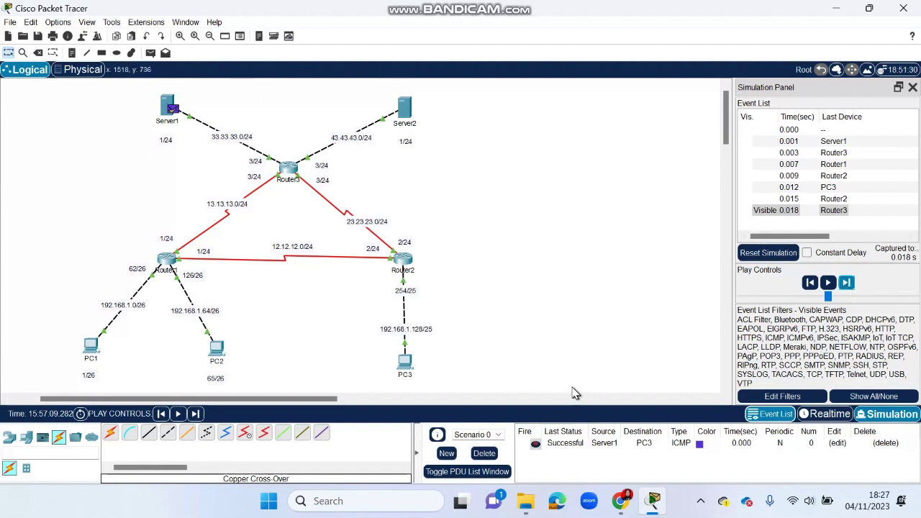
Step: Delete the Server1-to-PC3 test scenario and add a simple PDU from Server1 to PC1 again
click(484, 452)
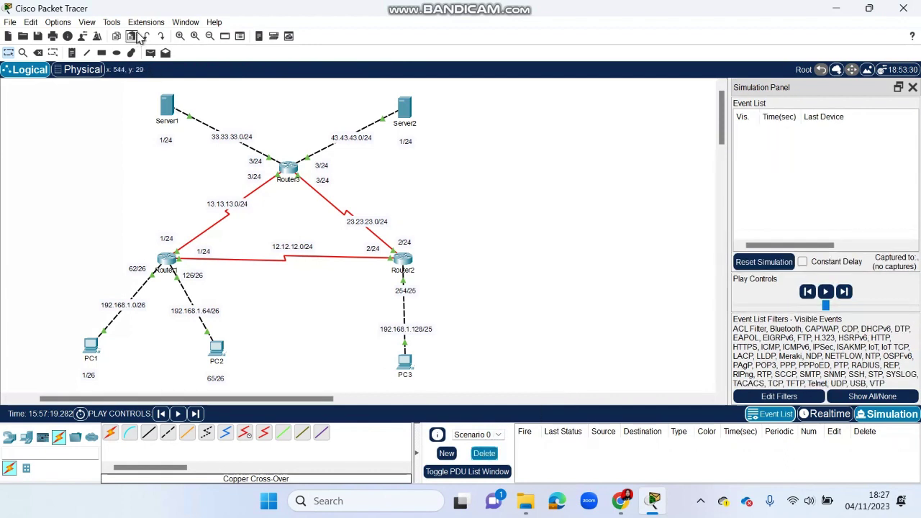
click(151, 53)
click(170, 107)
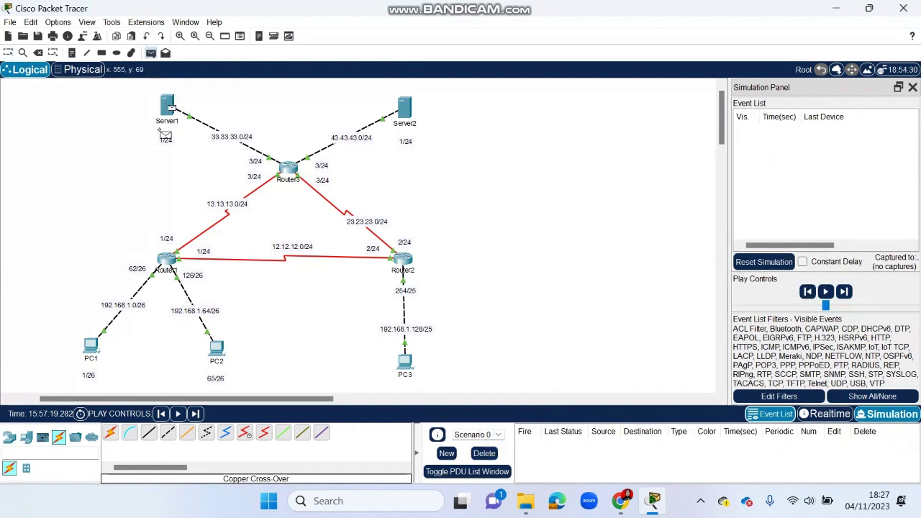
click(90, 346)
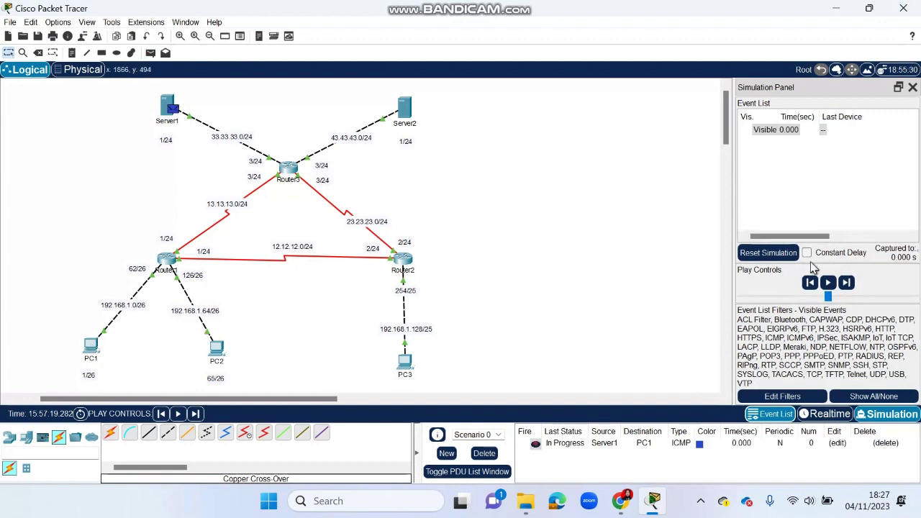
Step: Step the simulation through the full ping from Server1 to PC1 and its reply back to Server1, and delete that test scenario
click(846, 282)
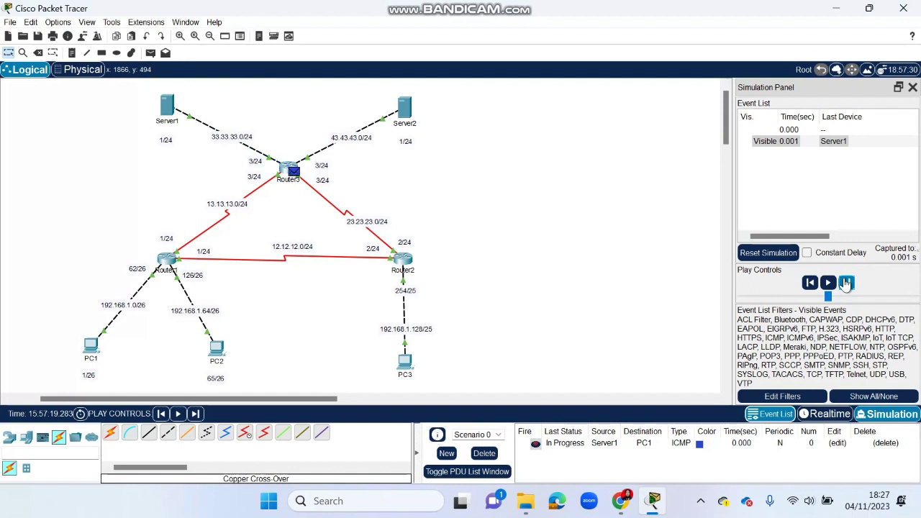
click(845, 282)
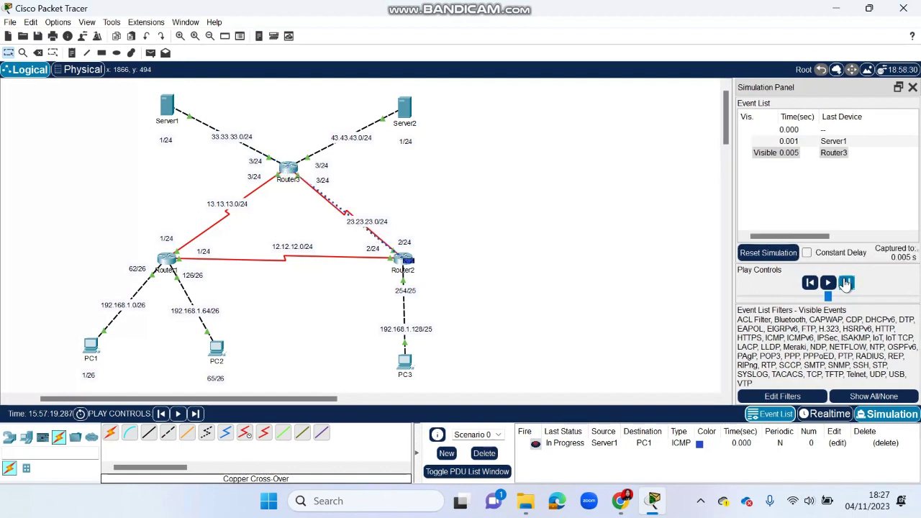
click(846, 283)
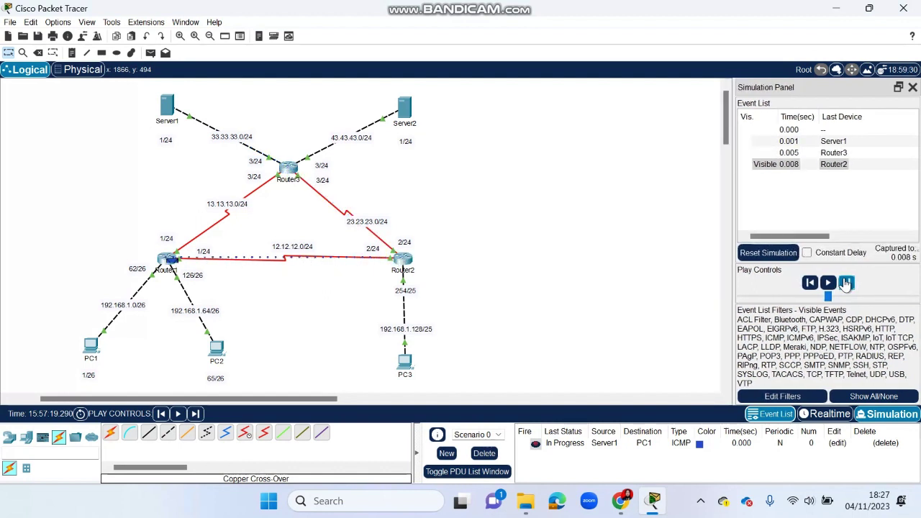
click(846, 282)
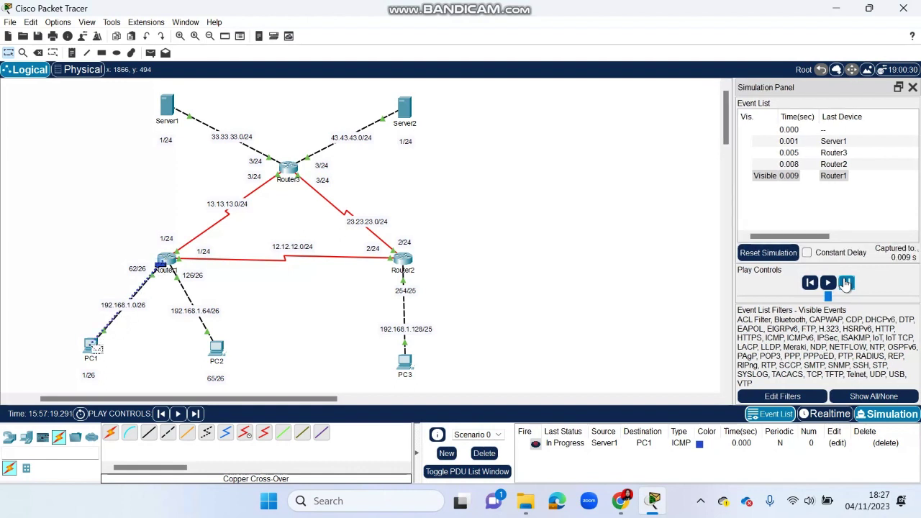
click(846, 282)
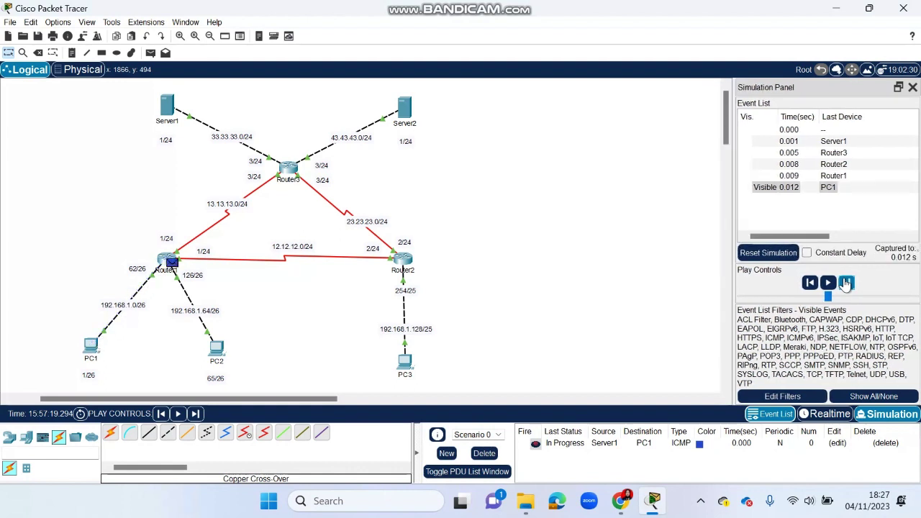
click(846, 282)
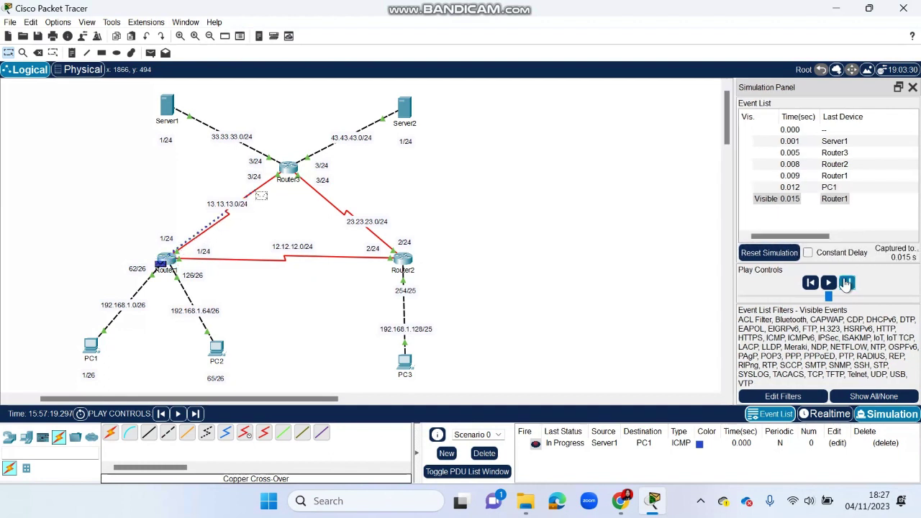
click(845, 283)
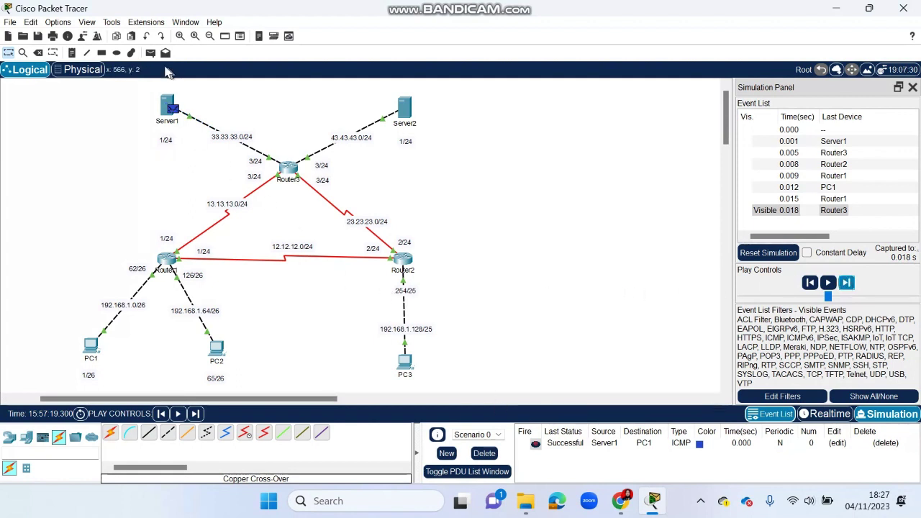
click(486, 453)
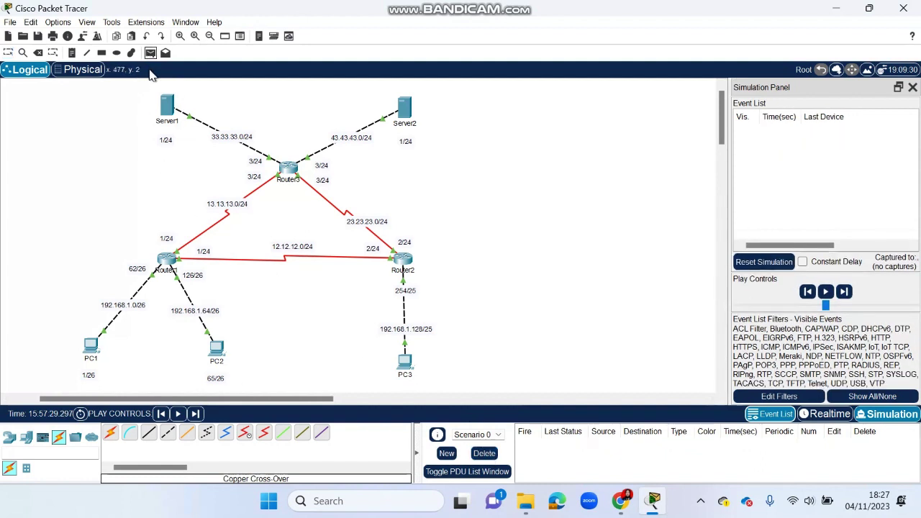
Step: Send a simple PDU from Server1 to Server2, step the simulation through its reply, and delete the test scenario
click(171, 109)
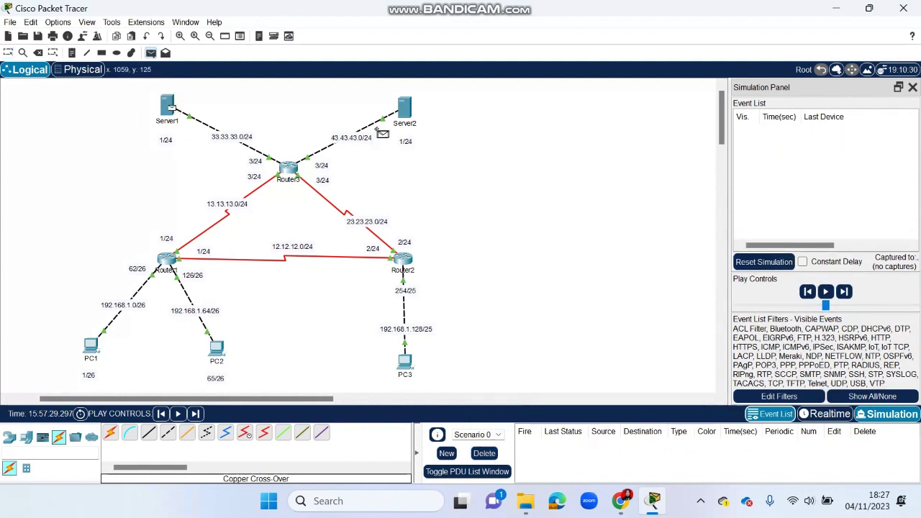
click(404, 108)
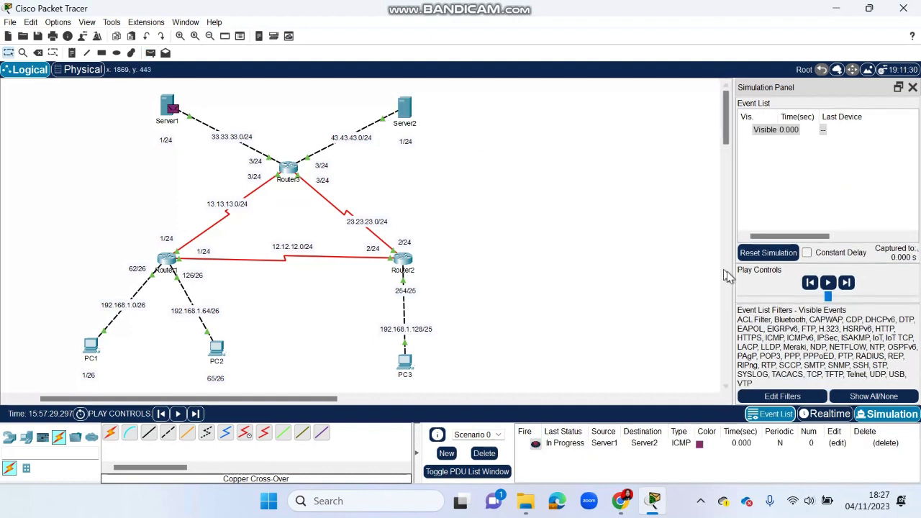
click(847, 282)
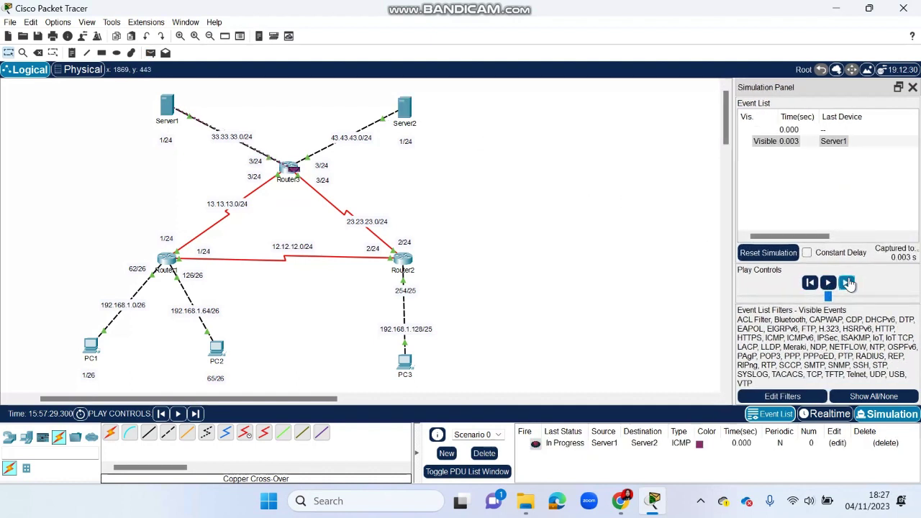
click(846, 283)
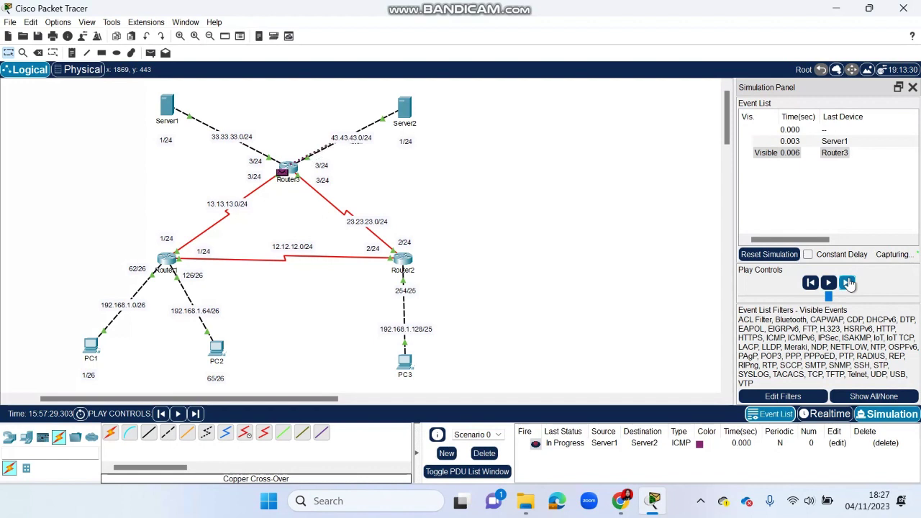
click(846, 283)
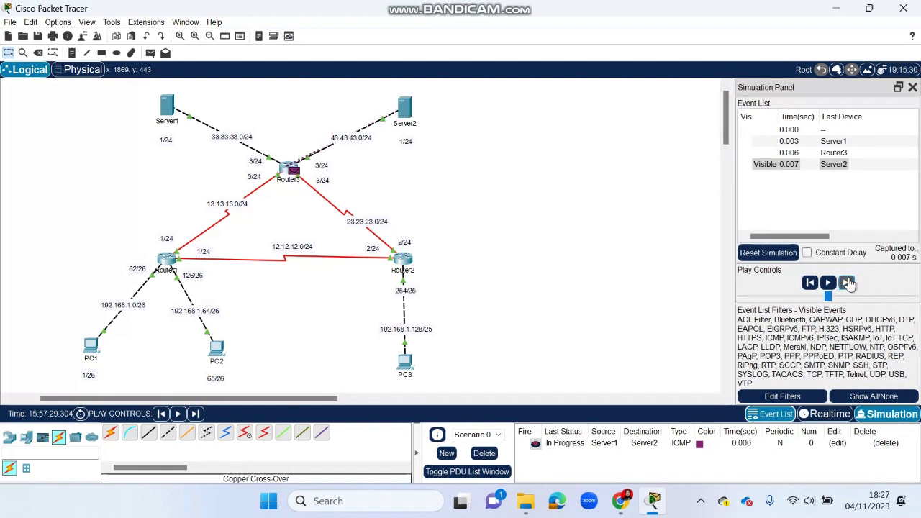
click(847, 283)
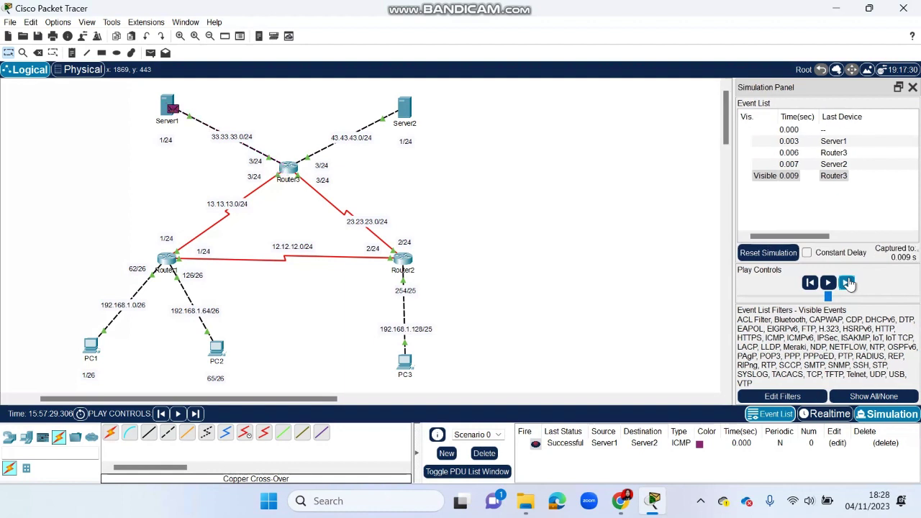
click(488, 455)
Step: Check the assignment's next instruction in the browser, and return Packet Tracer to Realtime mode
click(620, 507)
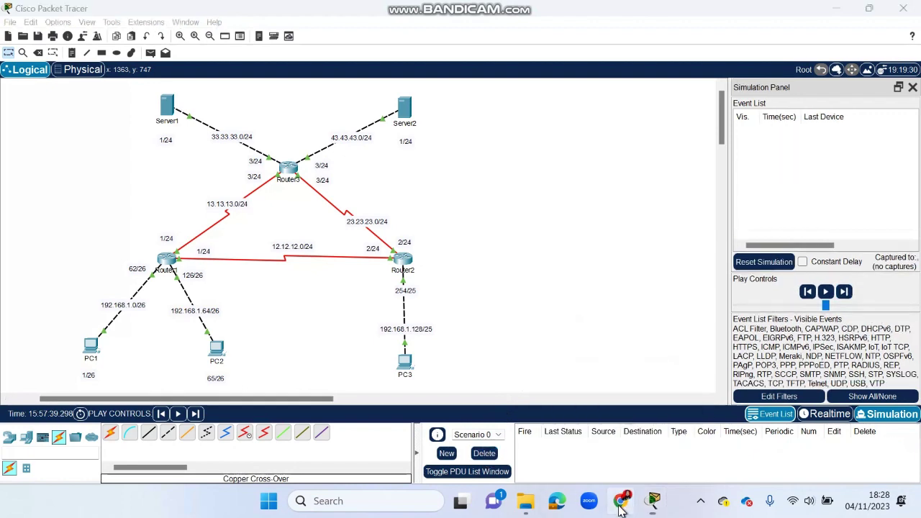
scroll(329, 354, down, 2)
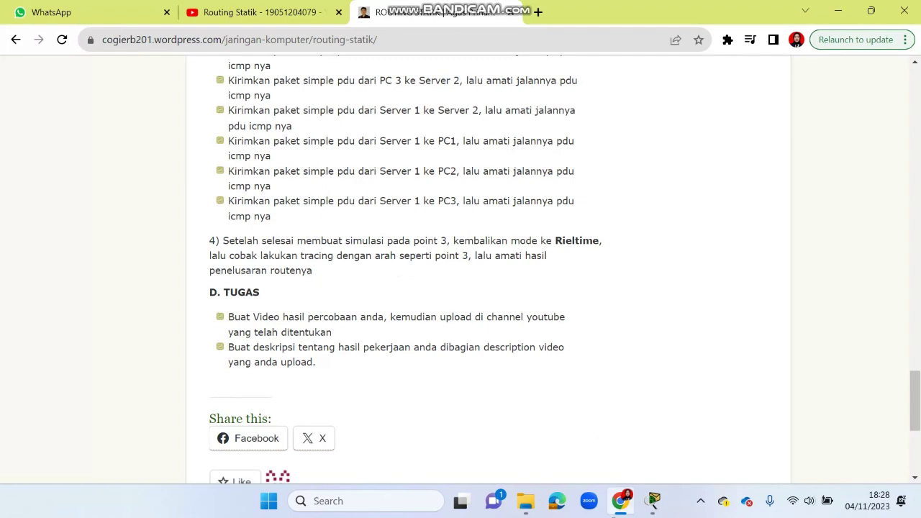
mouse_move(653, 502)
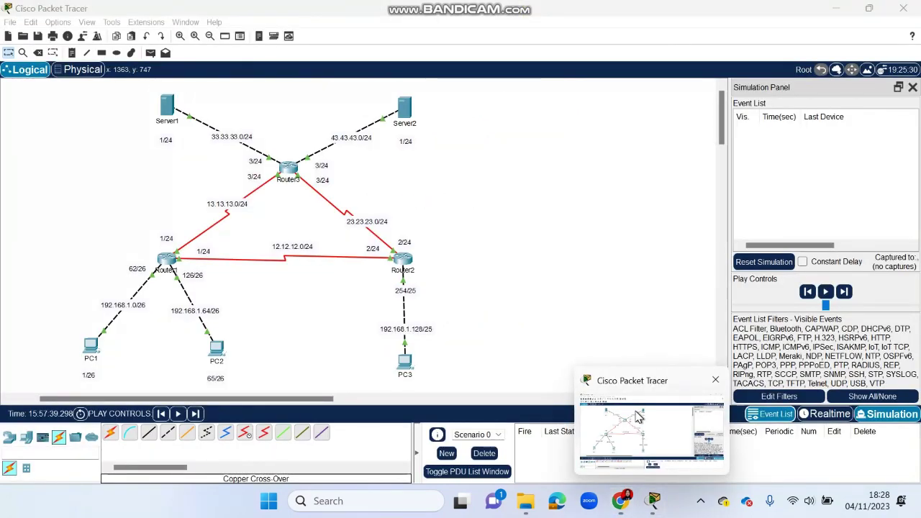
click(637, 416)
click(831, 415)
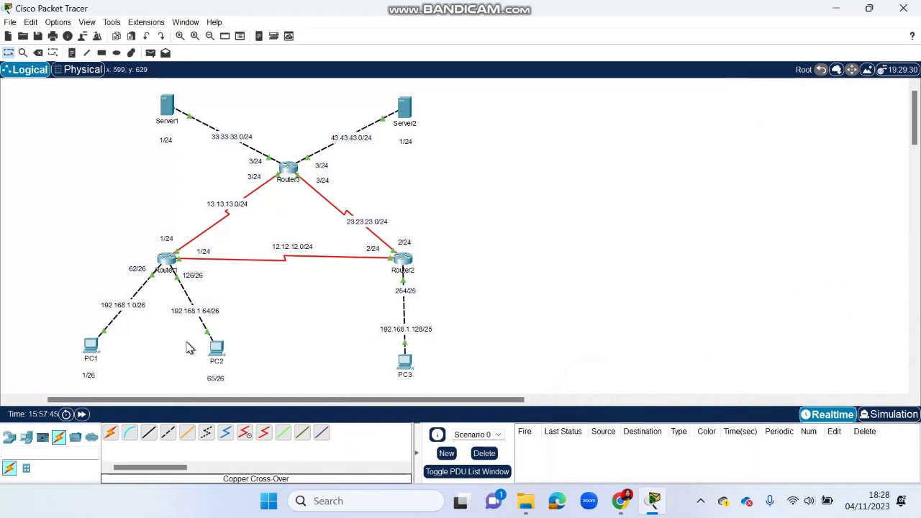
Step: From PC1's Command Prompt, trace the routes to PC2 at 192.168.1.65 and PC3 at 192.168.1.253 with tracert
click(92, 350)
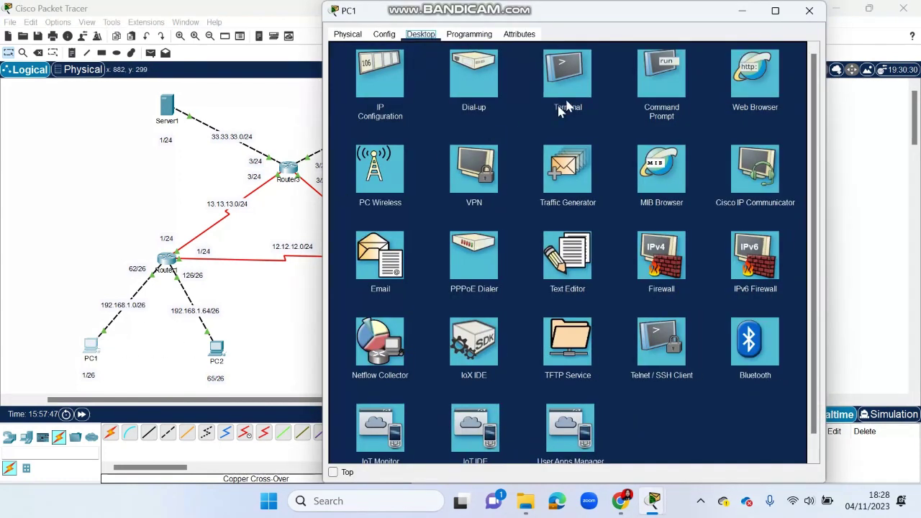
click(658, 72)
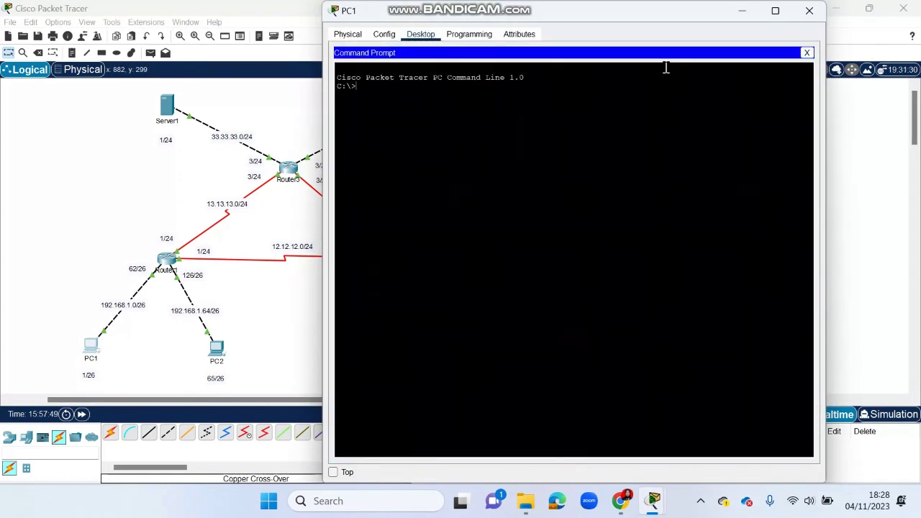
text(tracert 192.168.1.65)
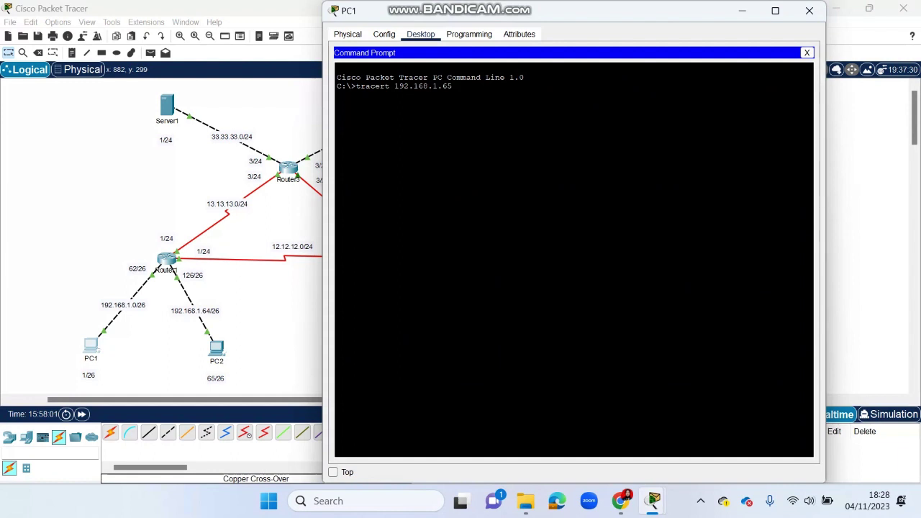
key(Return)
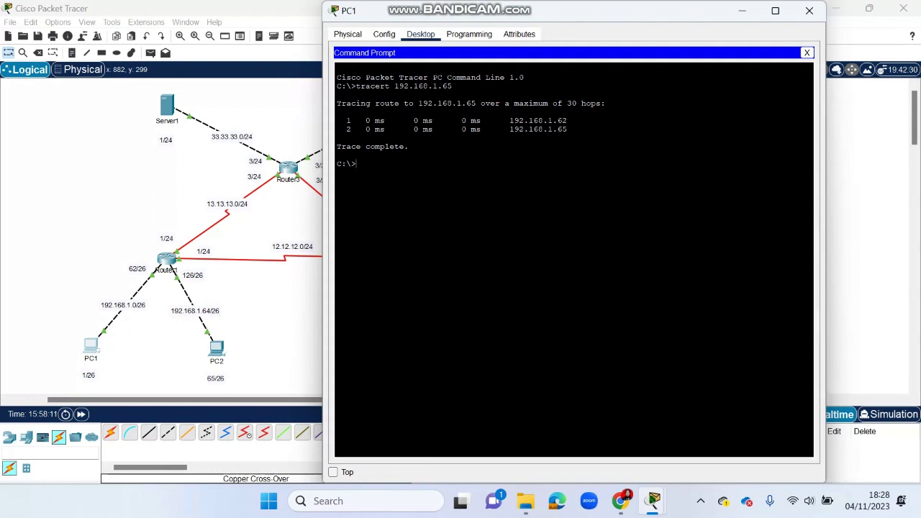
text(tracert)
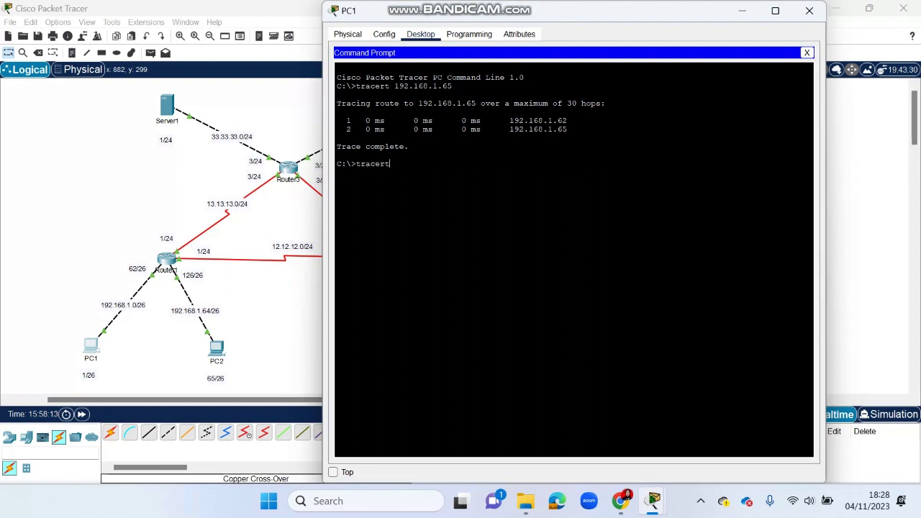
text( 192.168.1.253)
key(Return)
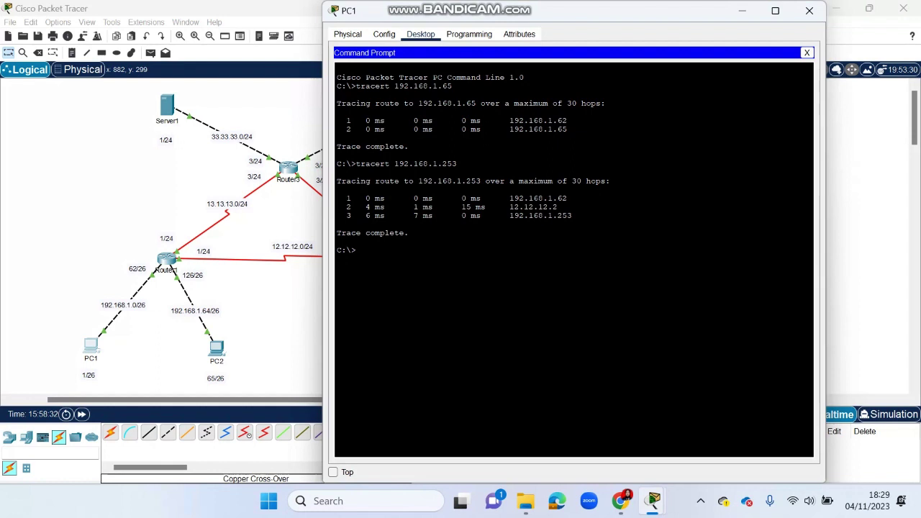
Step: Trace the routes from PC1 to Server1 at 33.33.33.1 and Server2 at 43.43.43.1, closing PC1's window when done
text(tracert 33.33.33.1)
key(Return)
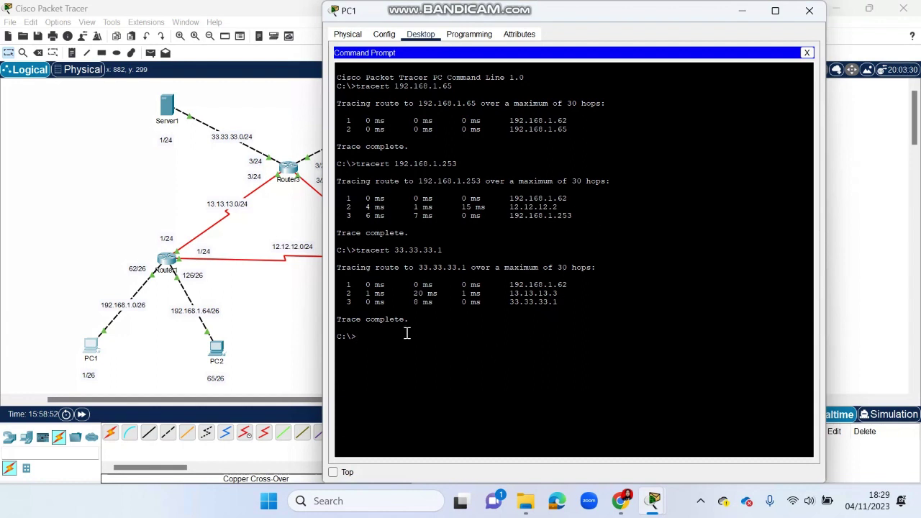
text(tracert 43)
text(.43.43.1)
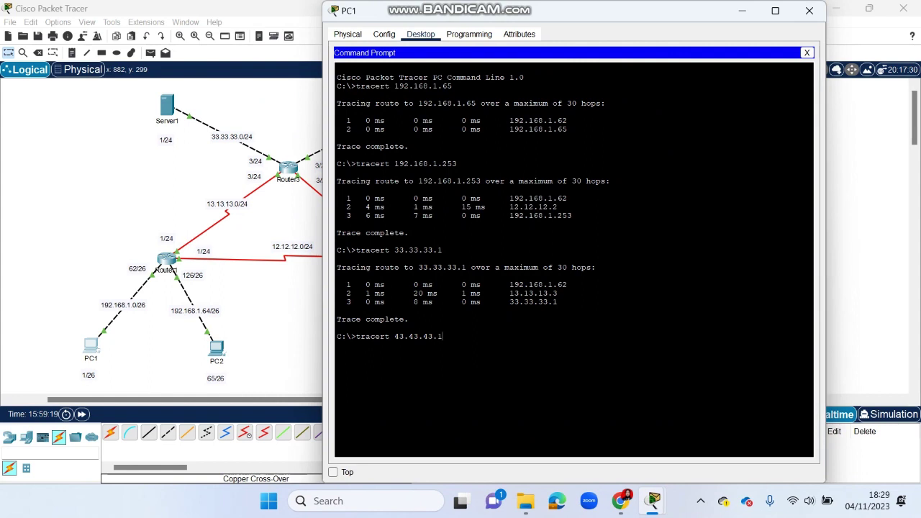
key(Return)
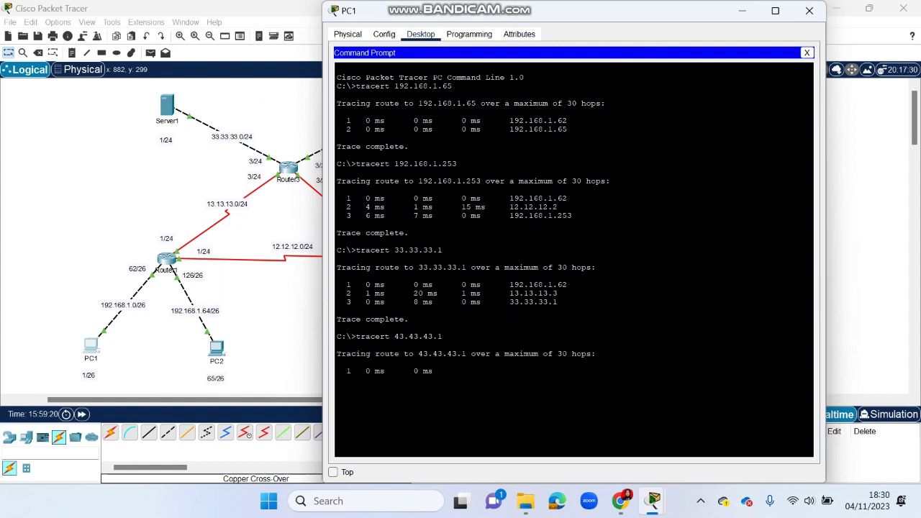
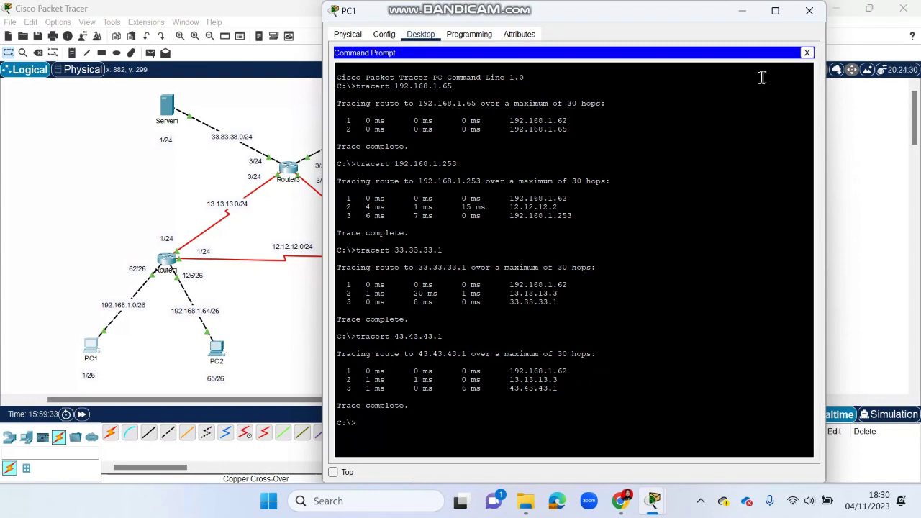
click(798, 20)
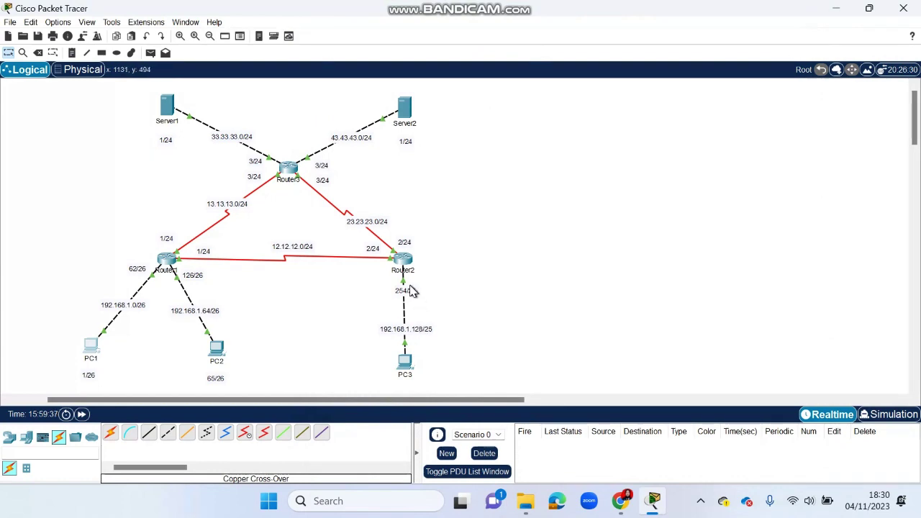
Step: From PC3's Command Prompt, trace the routes to PC1 at 192.168.1.1 and PC2 at 192.168.1.65 with tracert
click(403, 367)
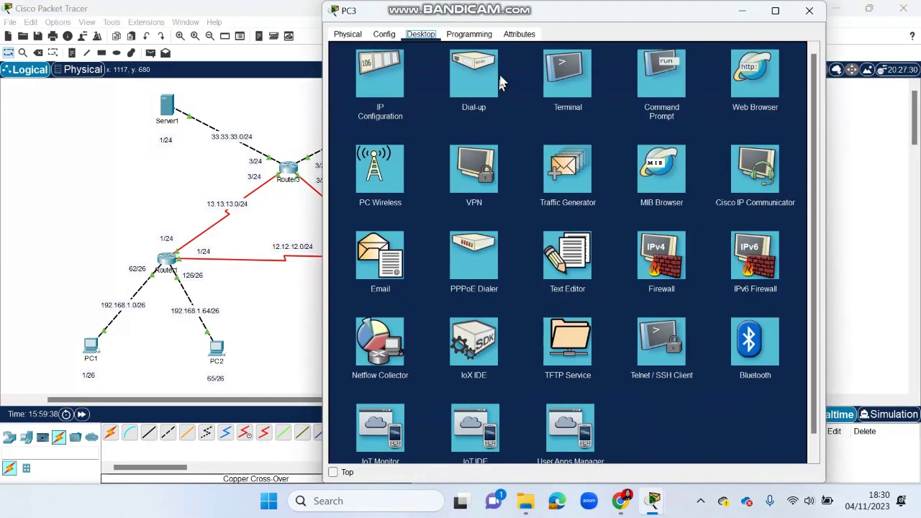
click(648, 85)
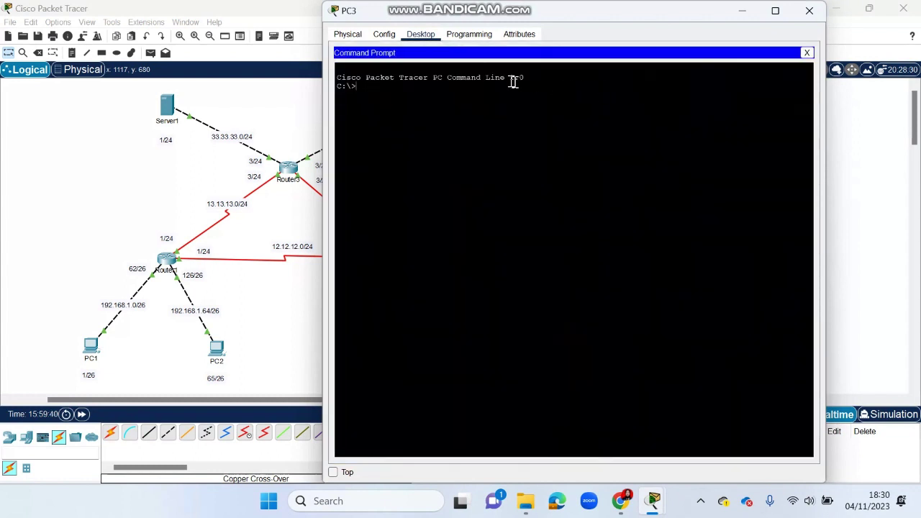
text(tracert 192.168.1.1)
key(Return)
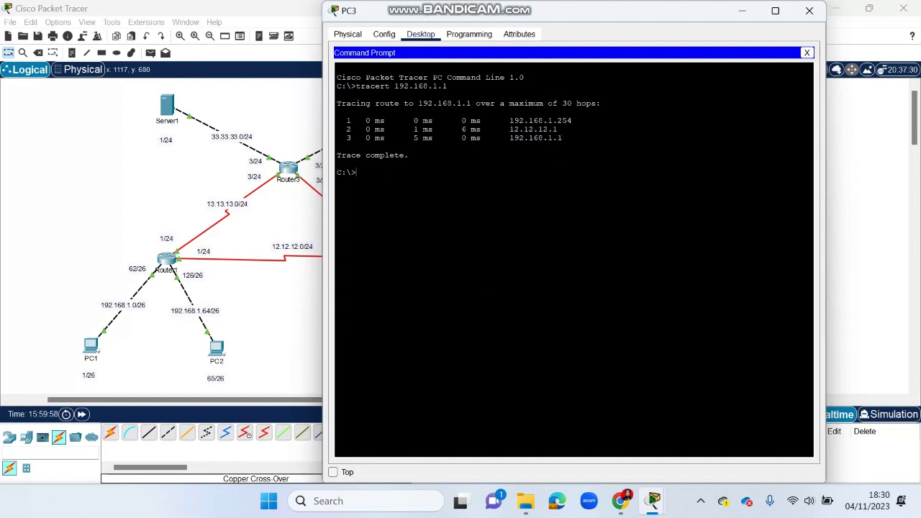
text(tracert 192.168.1.65)
key(Return)
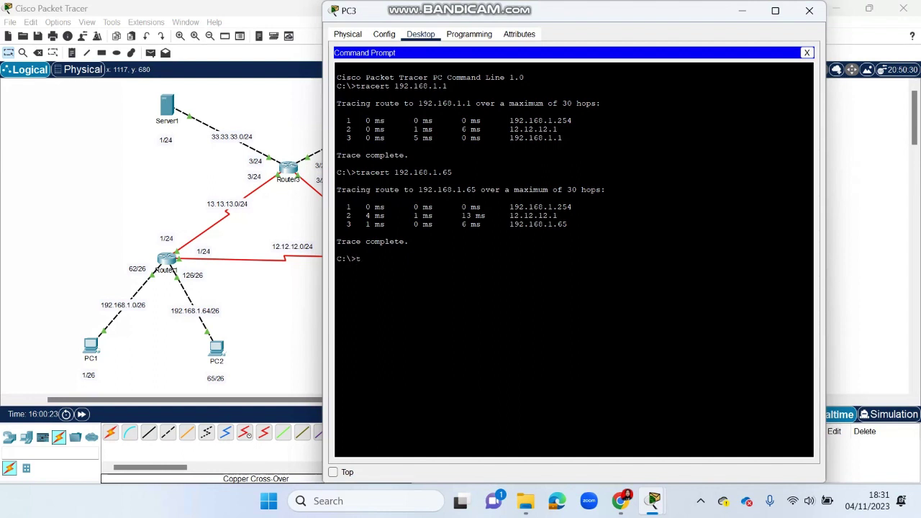
Step: Trace the routes from PC3 to Server1 at 33.33.33.1 and Server2 at 43.43.43.1, closing PC3's window when done
text(racert 33.33.33.1)
key(Return)
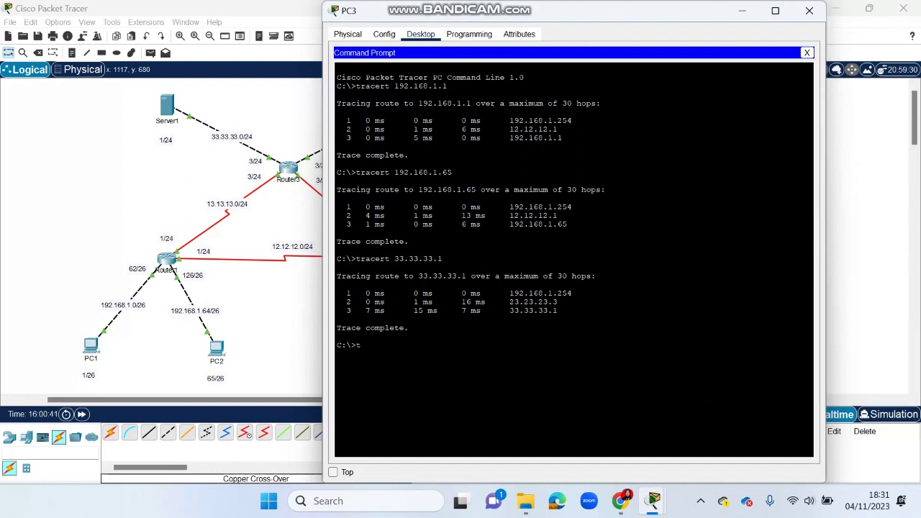
text(tracert)
text( 43,)
text(.43.43.1)
key(Return)
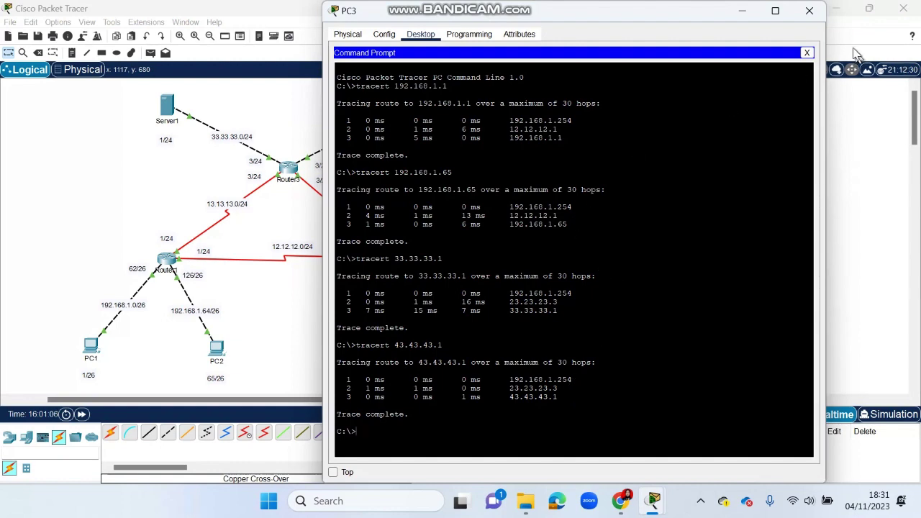
click(808, 10)
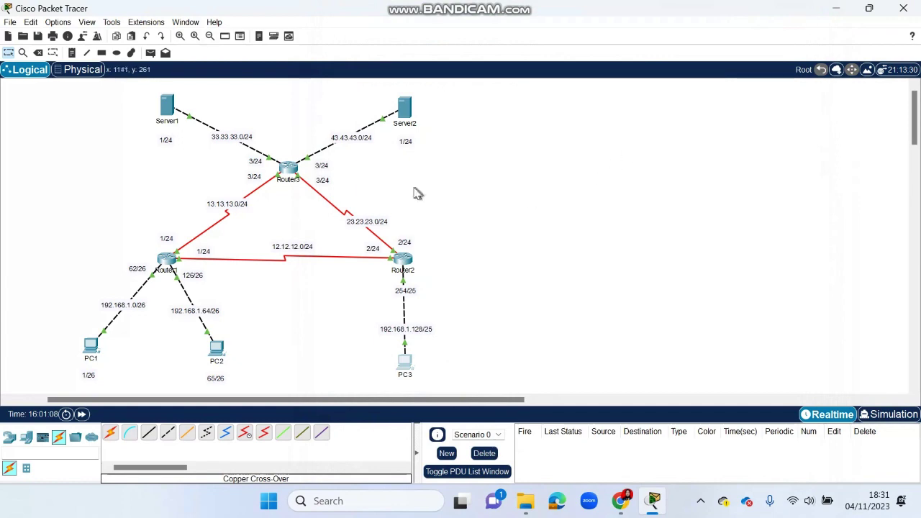
Step: From Server1's Command Prompt, trace the route to PC1 at 192.168.1.1 with tracert
click(166, 106)
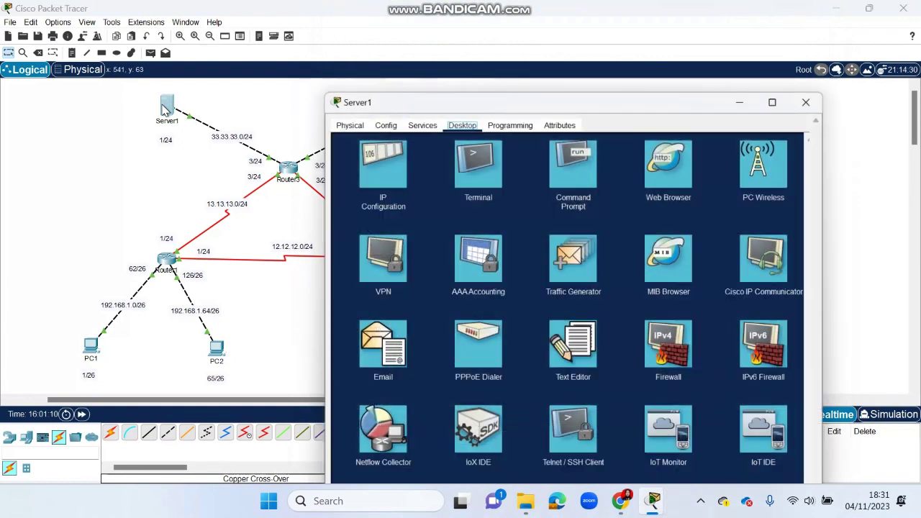
click(566, 74)
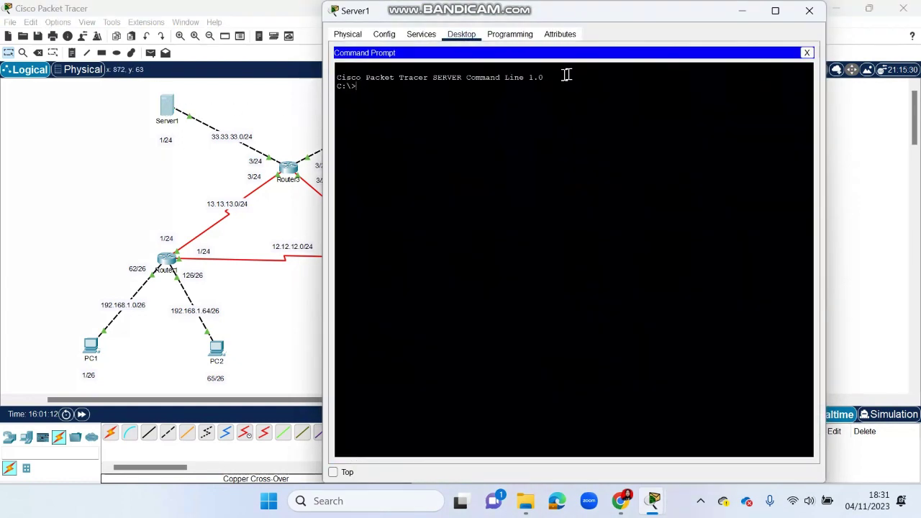
text(tracert 192.168.1.1)
key(Return)
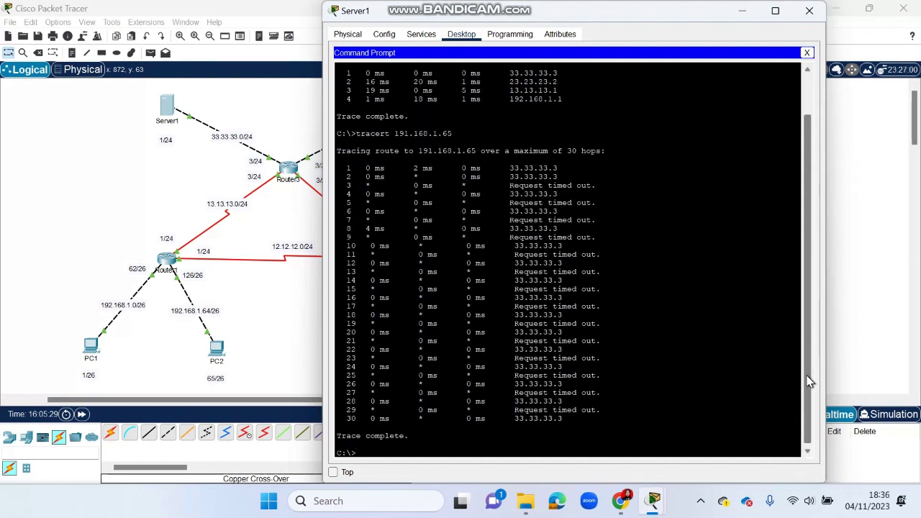
Step: Trace the route from Server1 to PC2 at 192.168.1.65 with tracert
text(tra)
scroll(808, 382, down, 1)
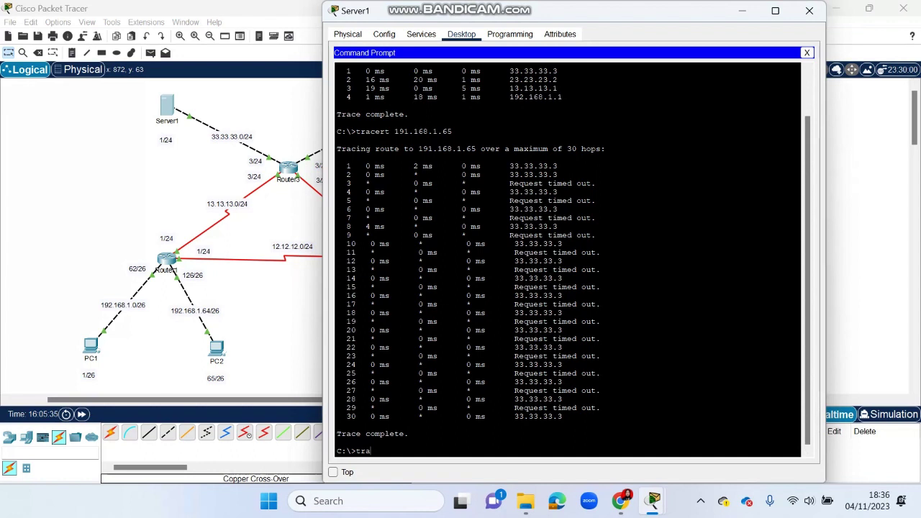
text(cert 192.1)
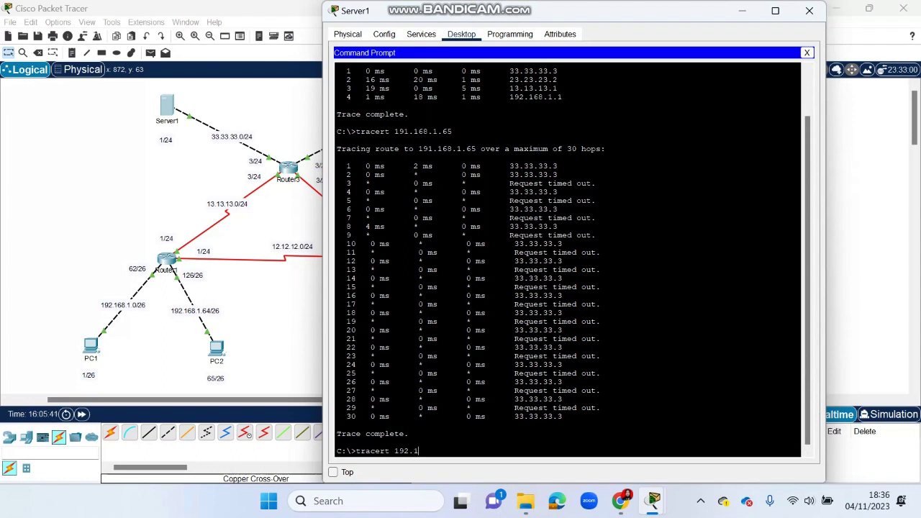
text(68.1.)
text(25)
key(BackSpace)
key(BackSpace)
text(6)
key(Return)
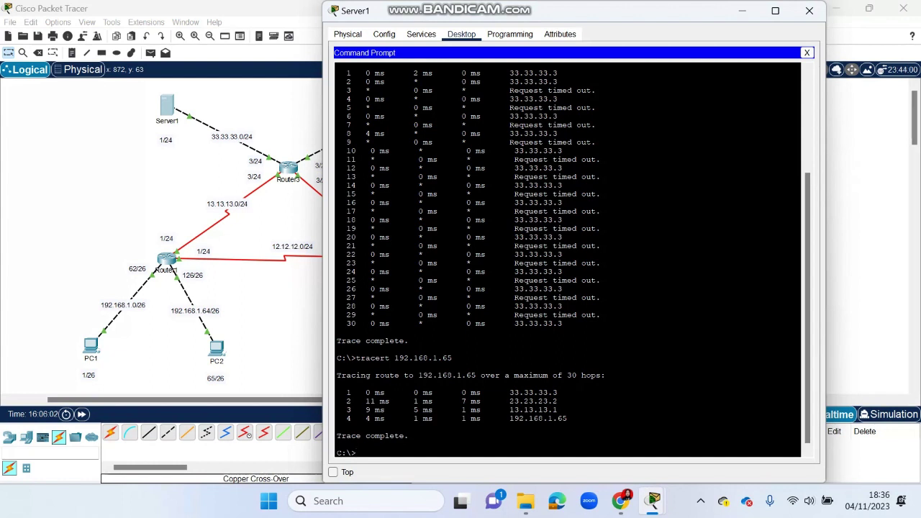
Step: Trace the routes from Server1 to PC3 at 192.168.1.253 and Server2 at 43.43.43.1, closing Server1's window when done
text(tracert 192.168.1.253)
key(Return)
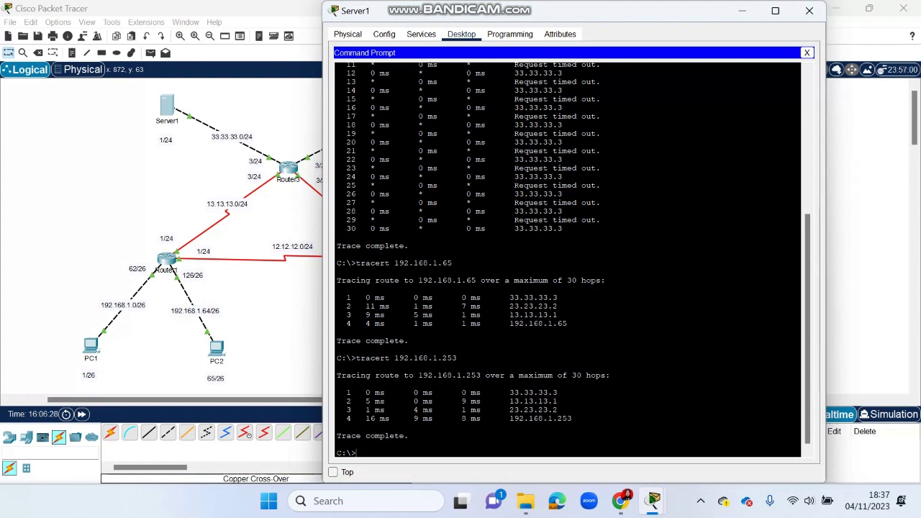
text(tracert 43.43.43)
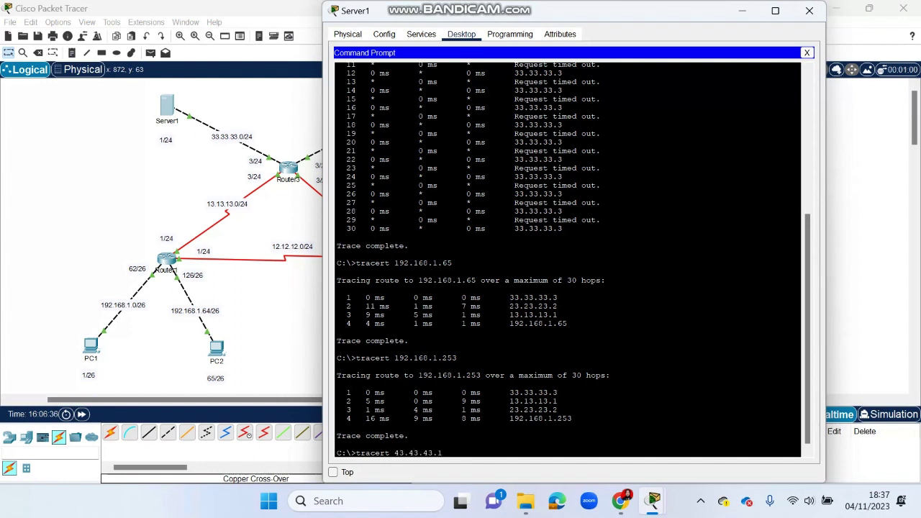
text(.1)
key(Return)
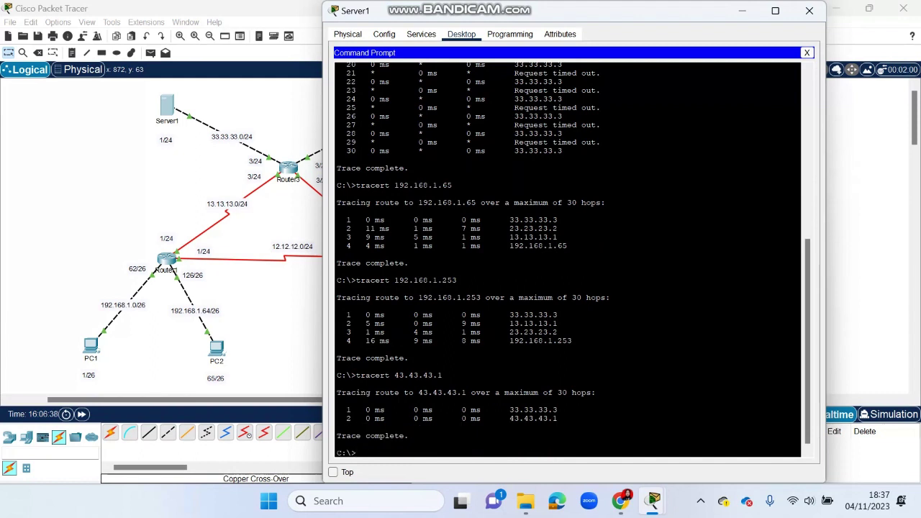
click(809, 13)
Step: Switch to the browser to review the remaining instructions on the static routing assignment page
mouse_move(628, 506)
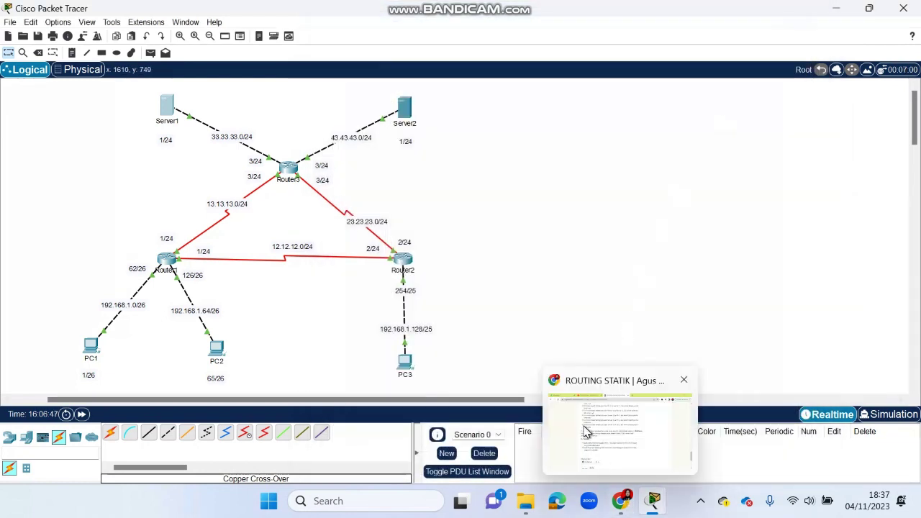
mouse_move(583, 428)
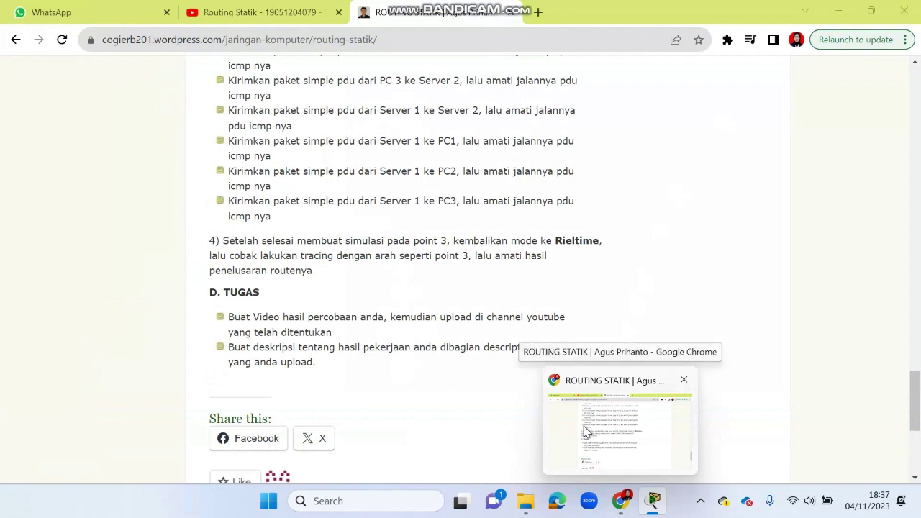